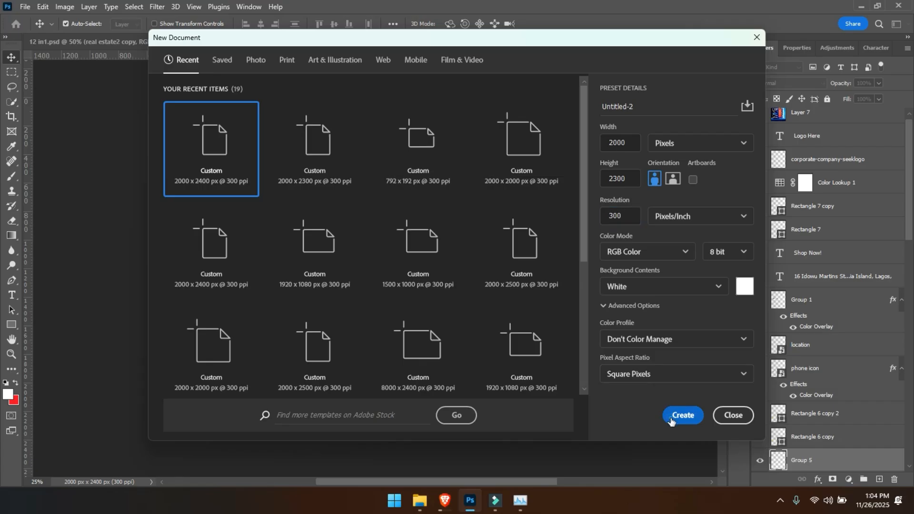
left_click(249, 6)
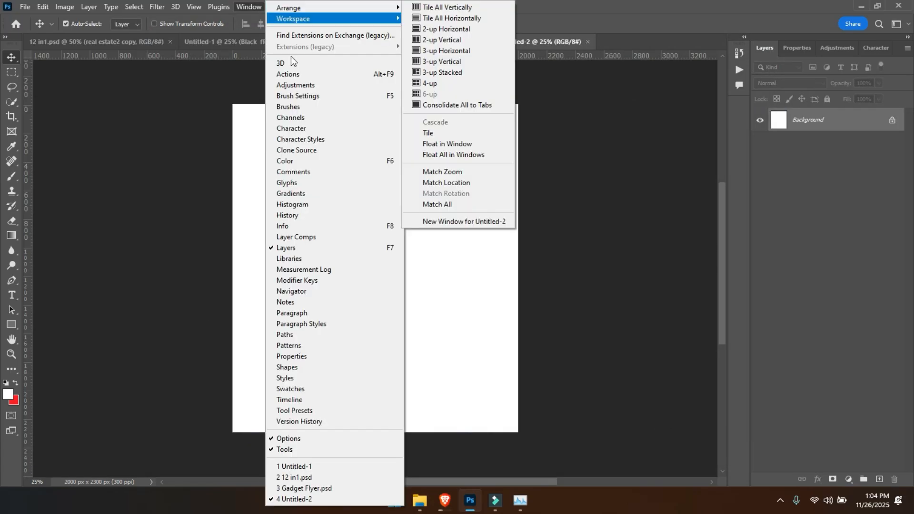
left_click(193, 177)
left_click(282, 98)
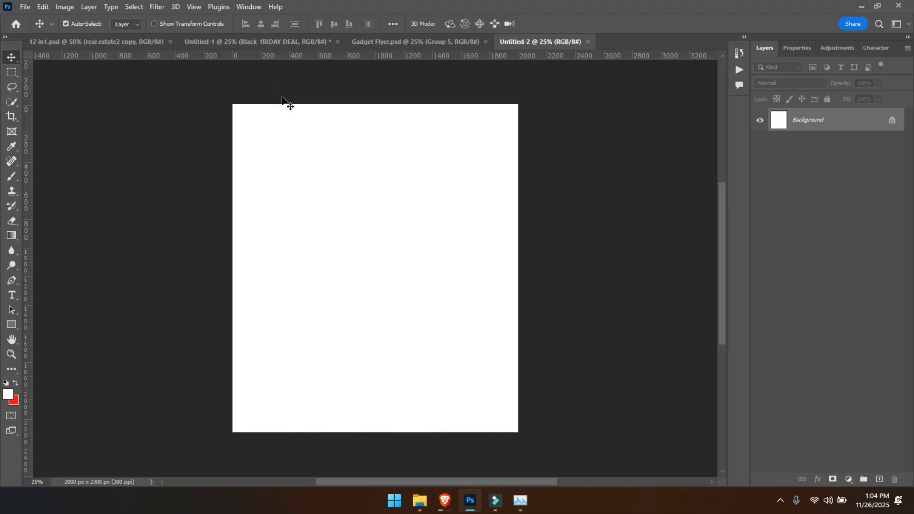
- Place the blue striped gradient image as an embedded layer and position it to cover the whole canvas
left_click(24, 7)
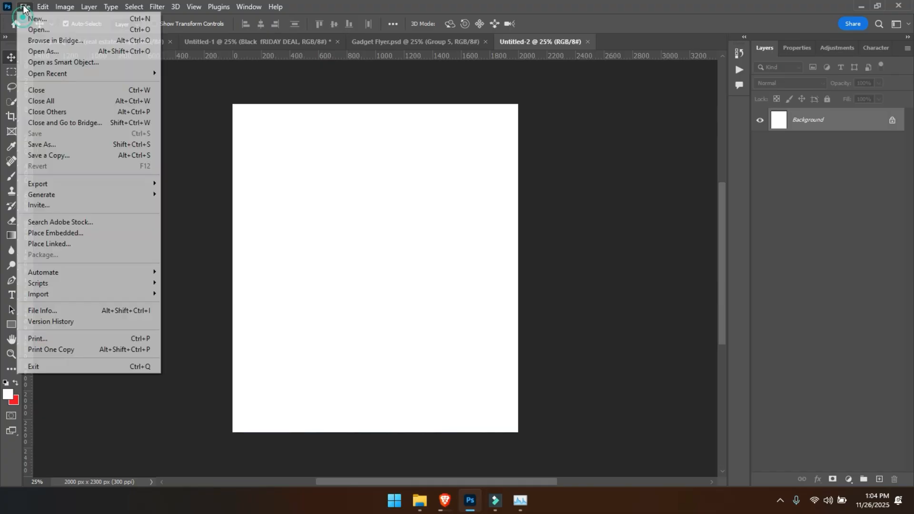
left_click(67, 233)
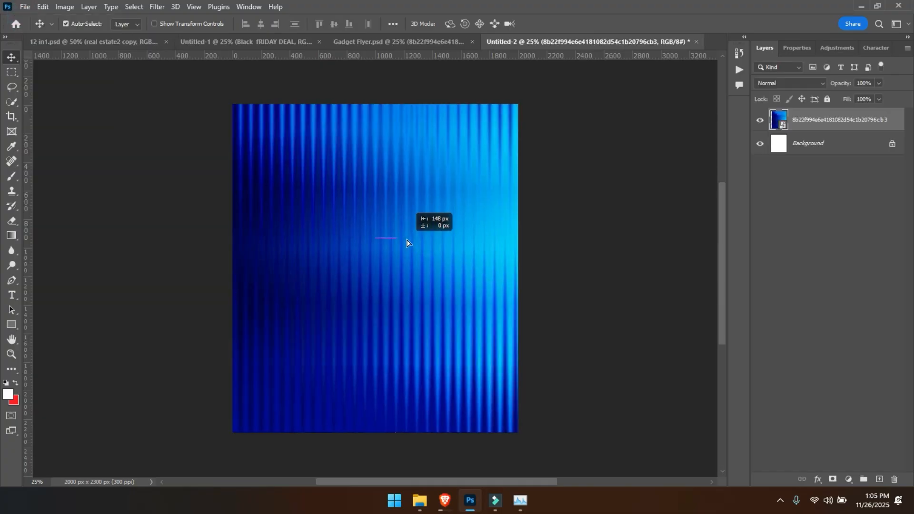
key("Return")
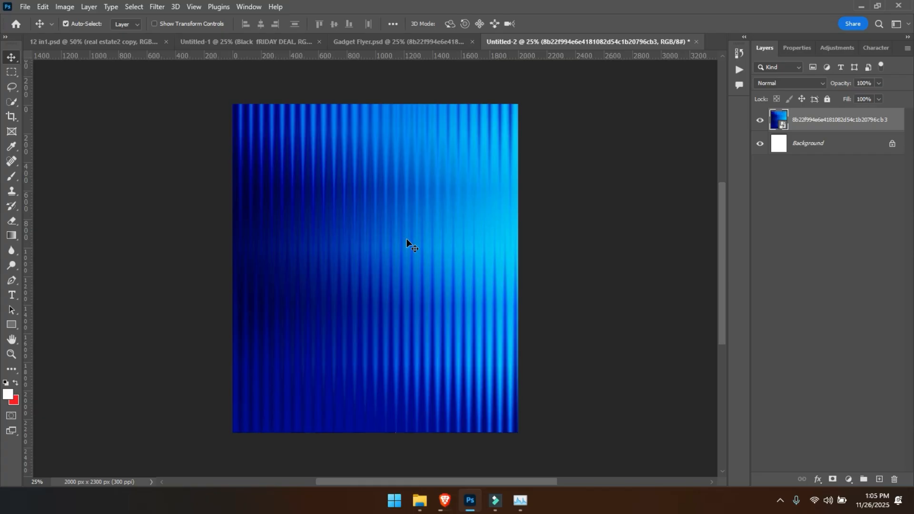
mouse_move(399, 243)
left_mouse_down()
mouse_move(417, 268)
mouse_move(395, 294)
mouse_move(386, 267)
mouse_move(397, 260)
mouse_move(393, 248)
left_mouse_up()
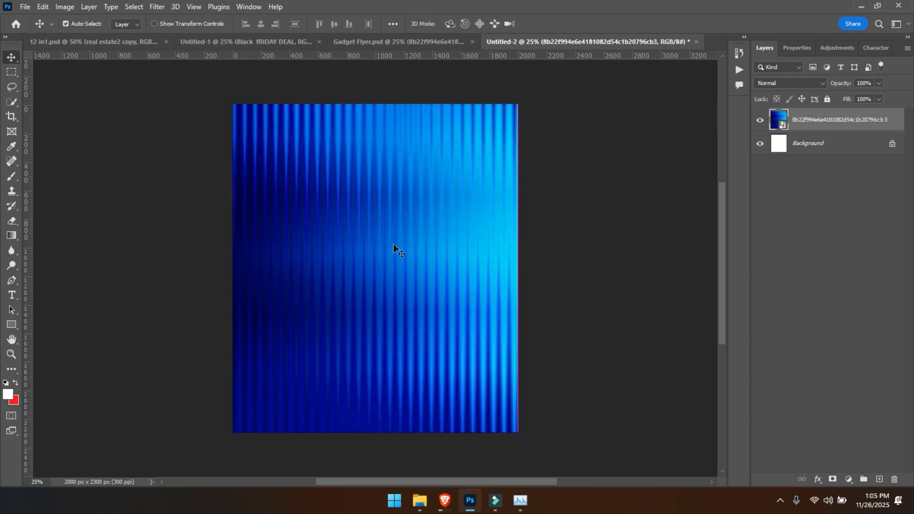
key("ctrl+minus")
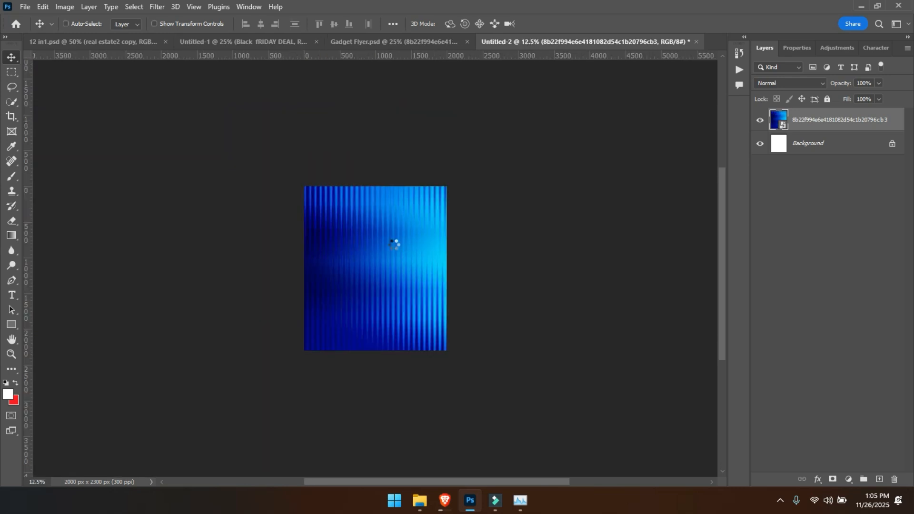
key("ctrl+t")
key("ctrl+plus")
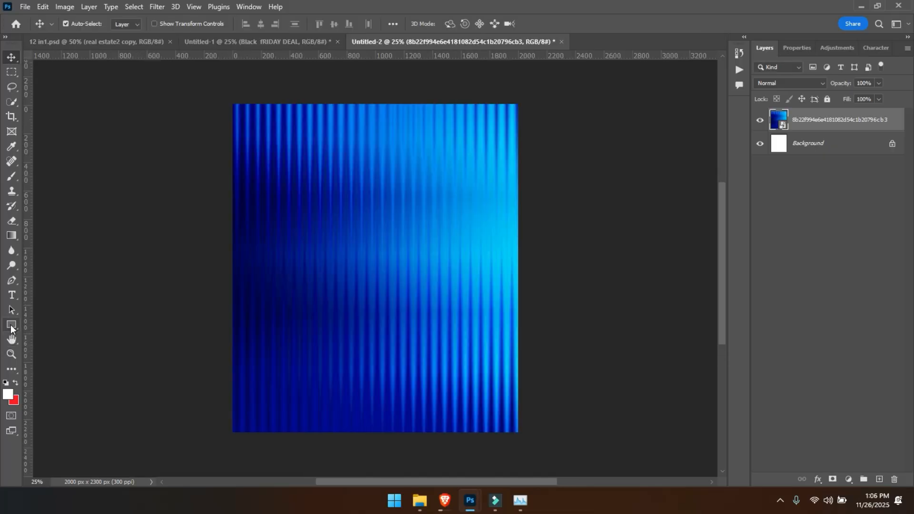
- Draw a tall white rectangle about 708 × 2206 px, starting just above the canvas and slightly right of its center
left_click(11, 324)
left_click(11, 325)
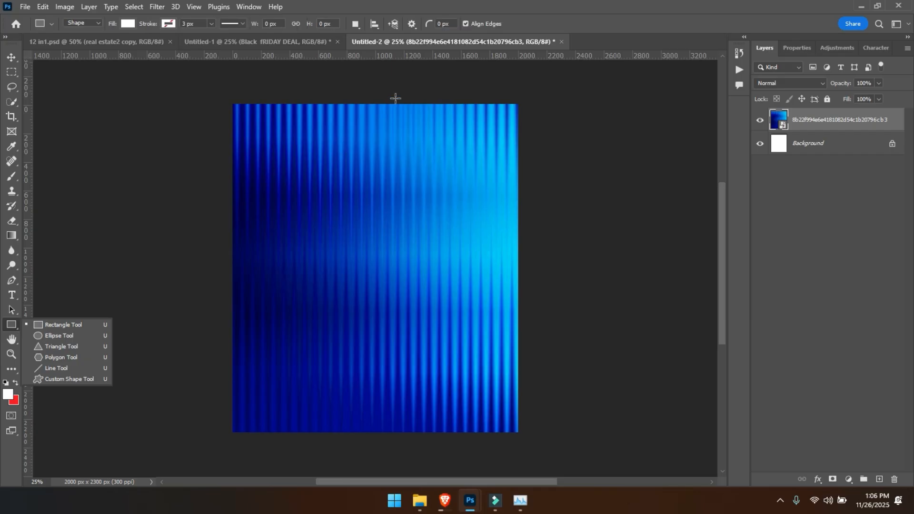
left_click_drag(379, 99, 478, 413)
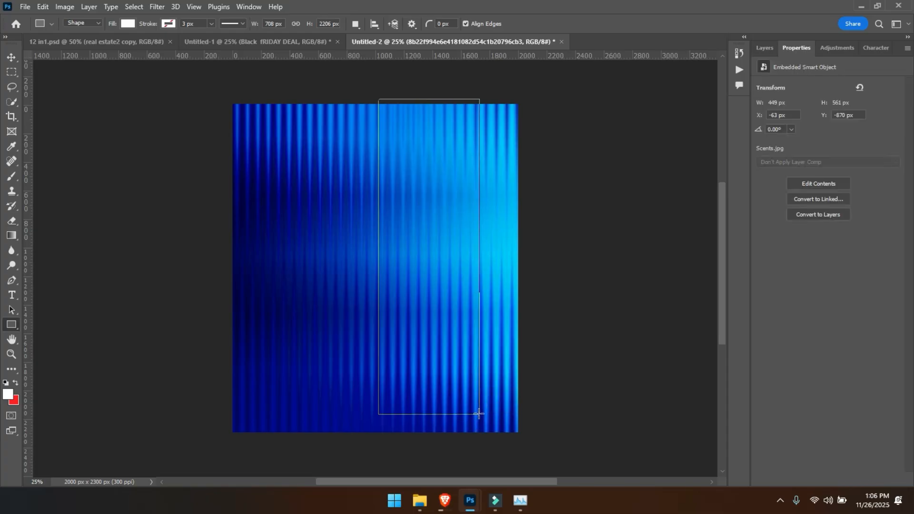
left_click(11, 58)
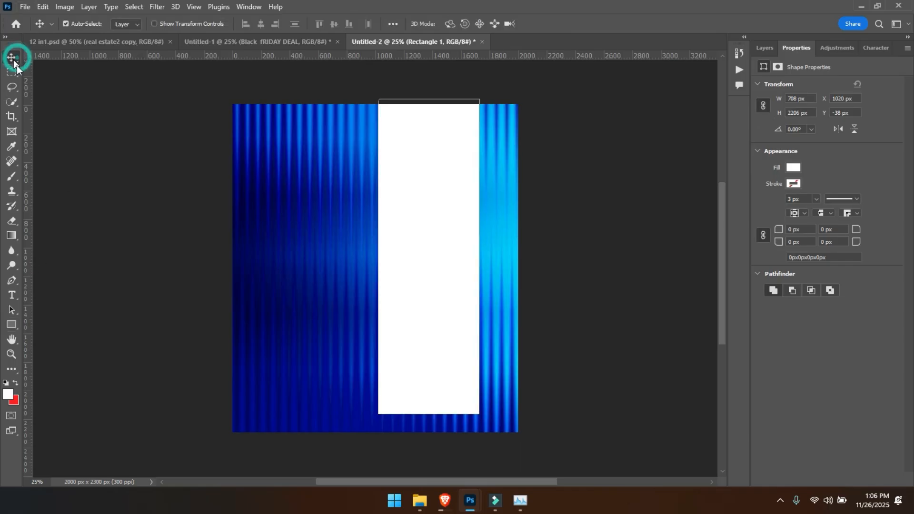
left_click(764, 53)
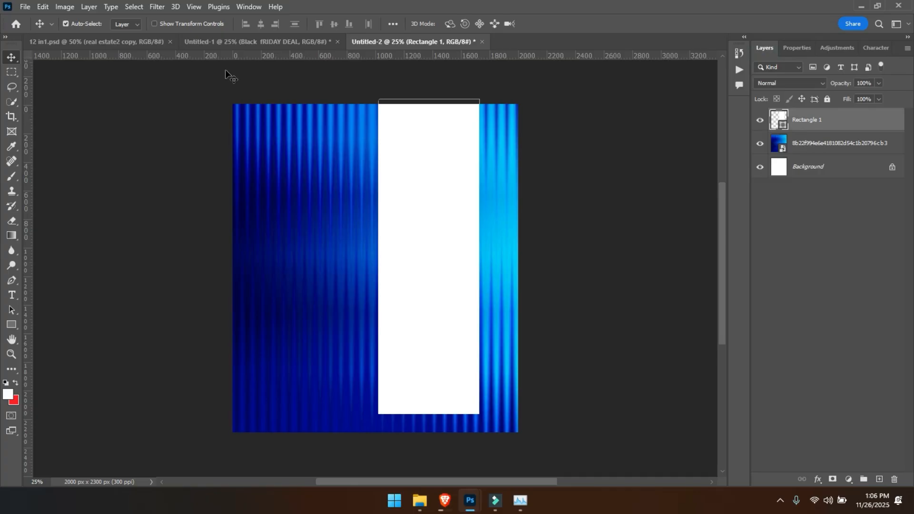
- Place the bg street image from New folder as an embedded layer and enlarge it beyond the canvas sides and upper edge
left_click(24, 7)
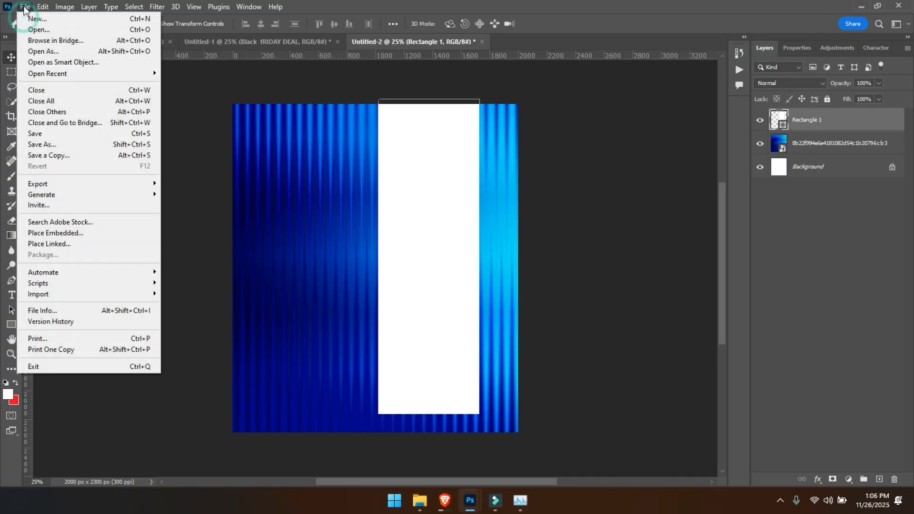
left_click(75, 232)
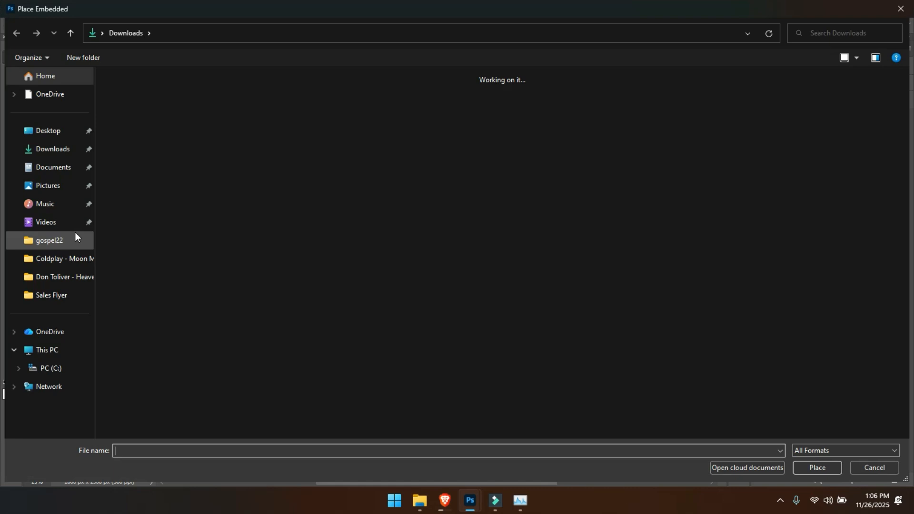
double_click(464, 328)
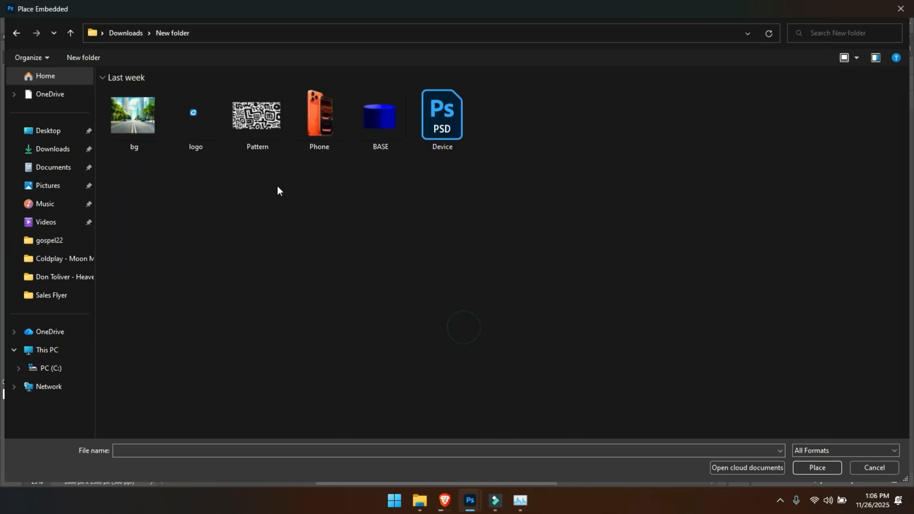
double_click(140, 105)
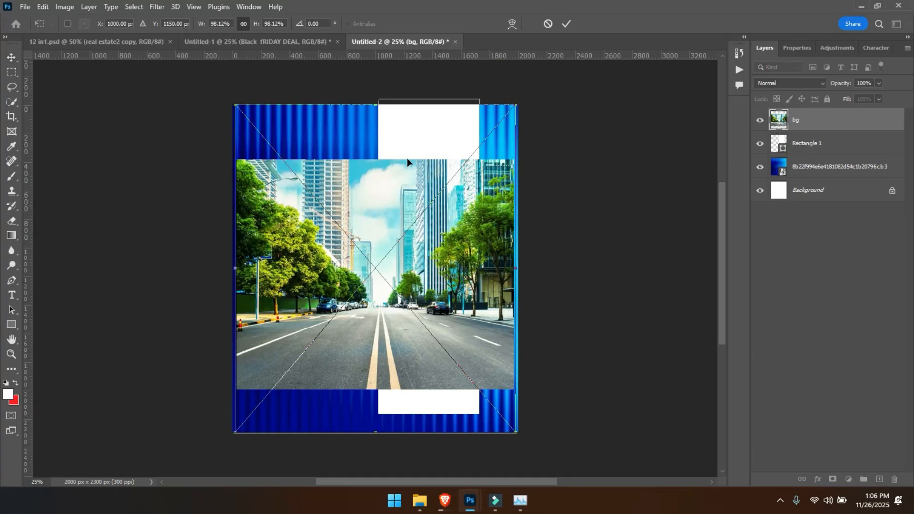
key("ctrl+minus")
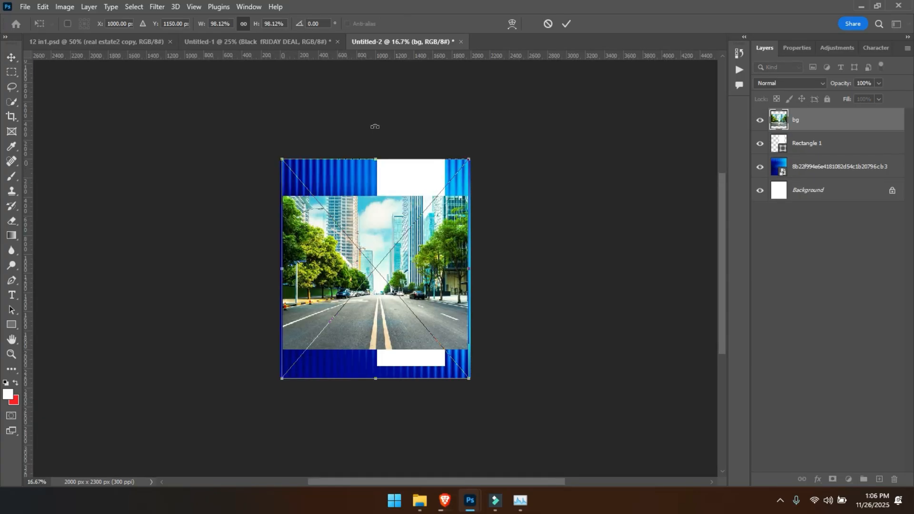
left_click_drag(374, 153, 376, 110)
left_click_drag(396, 267, 394, 261)
left_click_drag(374, 373, 374, 412)
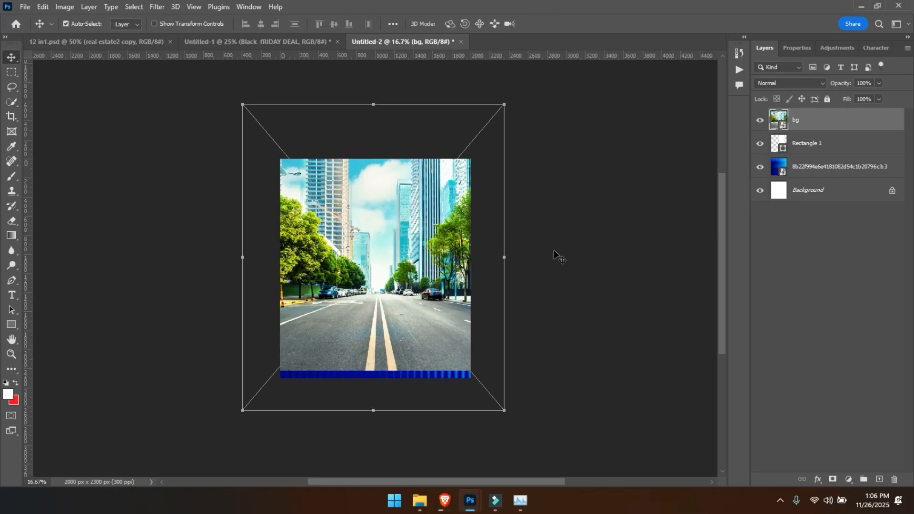
left_click(802, 129, "alt")
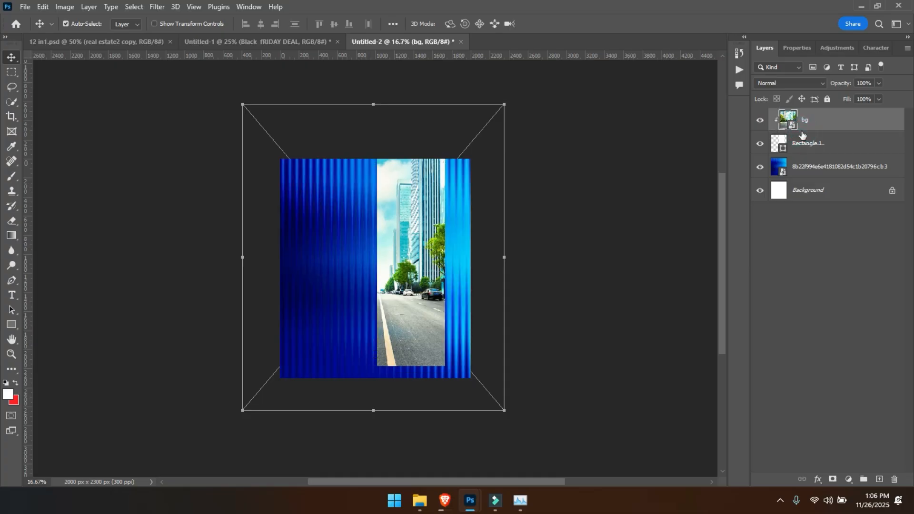
key("ctrl+plus")
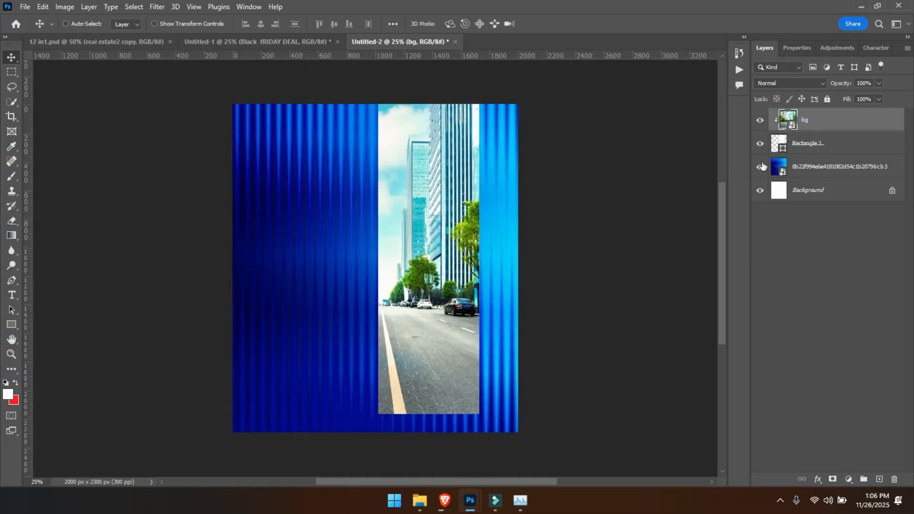
key("ctrl+alt+g")
- Clip the bg street image to the white rectangle and shift it slightly within that shape
right_click(807, 122)
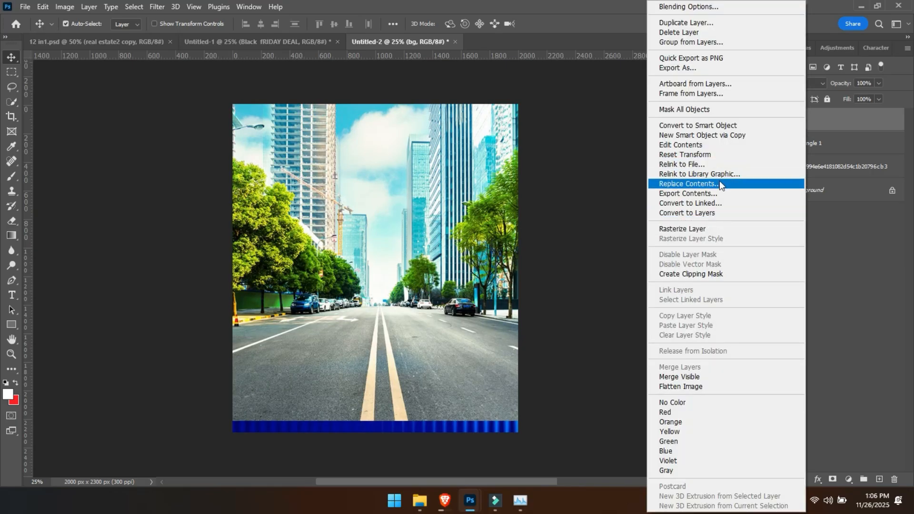
left_click(716, 277)
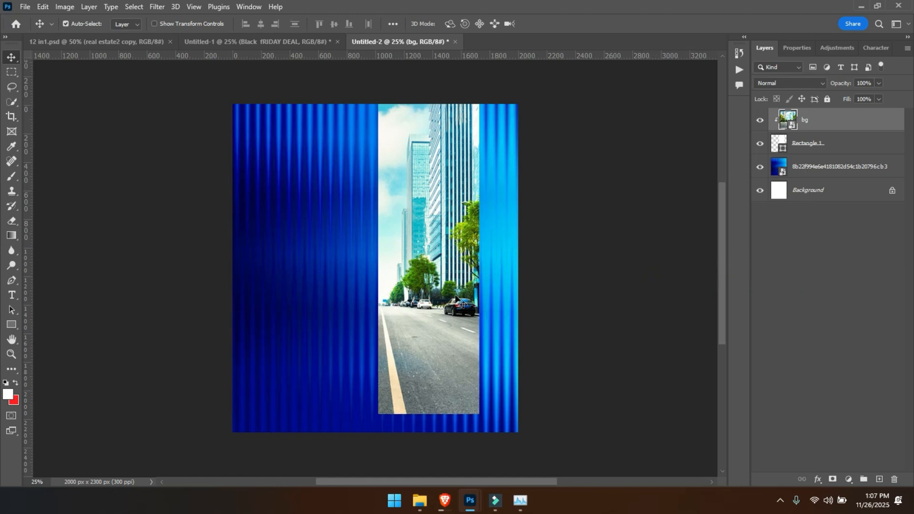
mouse_move(455, 290)
left_mouse_down()
mouse_move(452, 302)
mouse_move(457, 287)
left_mouse_up()
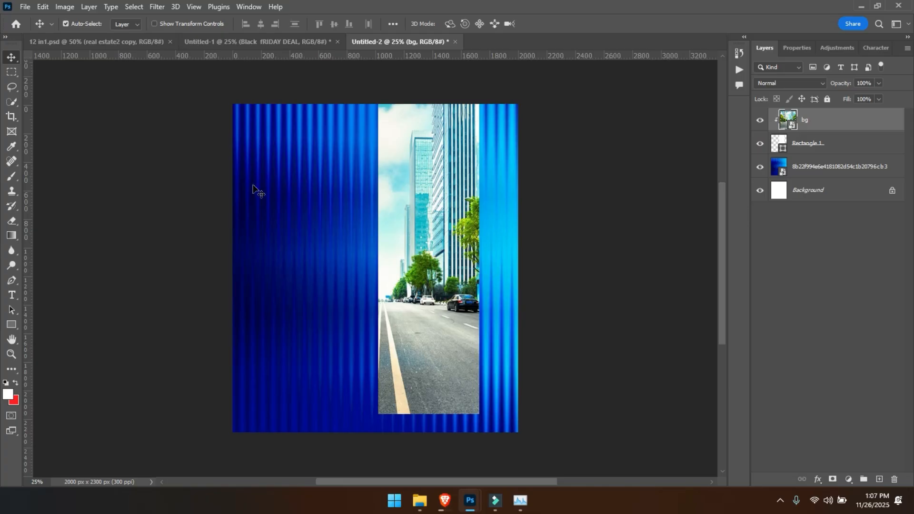
- Place the BASE image as an embedded layer, scale it to about 77.4%, and position the cylinder at the foot of the street panel
left_click(26, 7)
left_click(79, 231)
double_click(366, 138)
left_click_drag(395, 255, 430, 336)
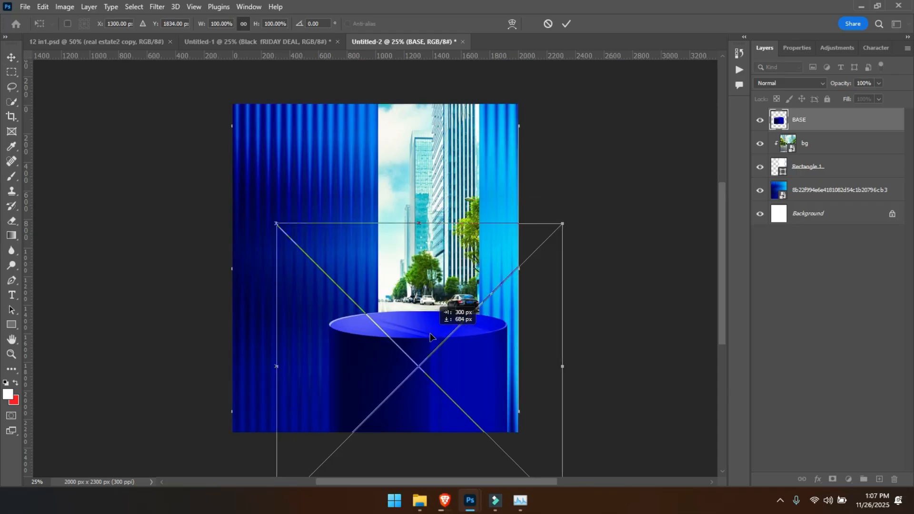
left_click_drag(419, 222, 421, 285)
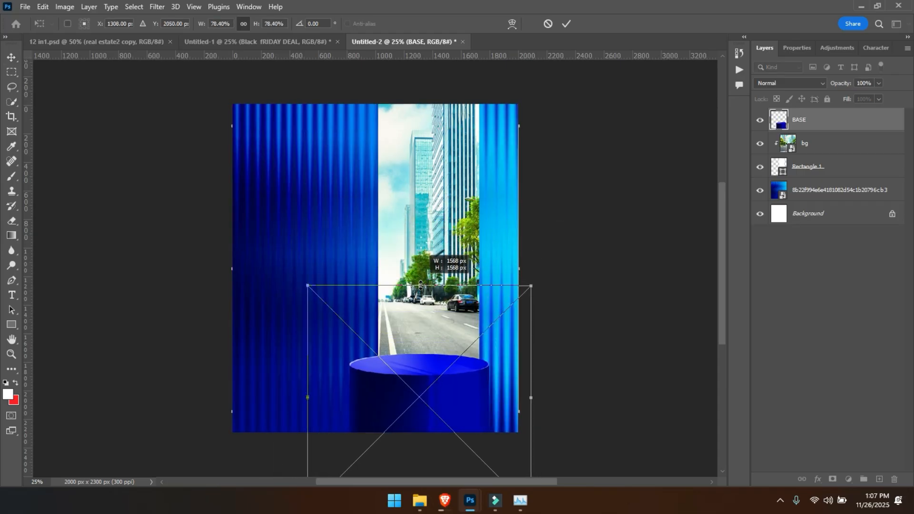
mouse_move(410, 357)
left_mouse_down()
mouse_move(400, 358)
mouse_move(406, 343)
left_mouse_up()
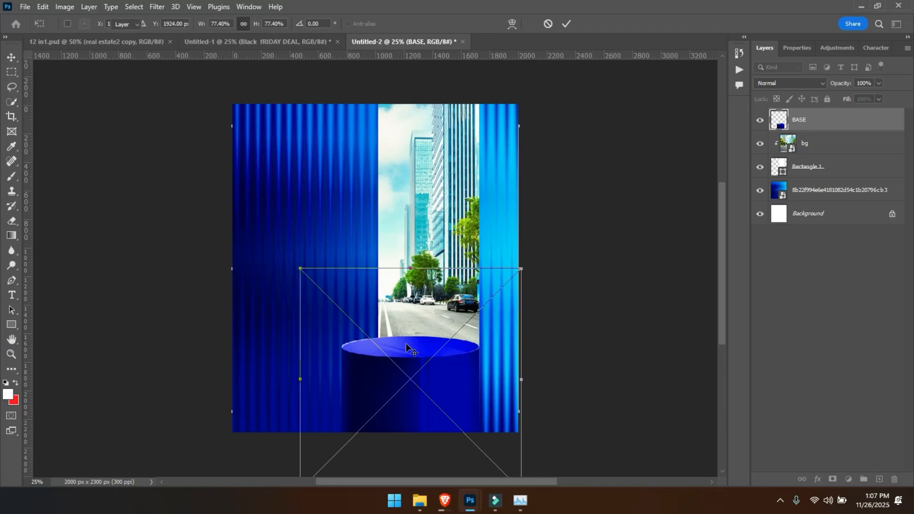
key("Return")
left_click_drag(424, 386, 436, 381)
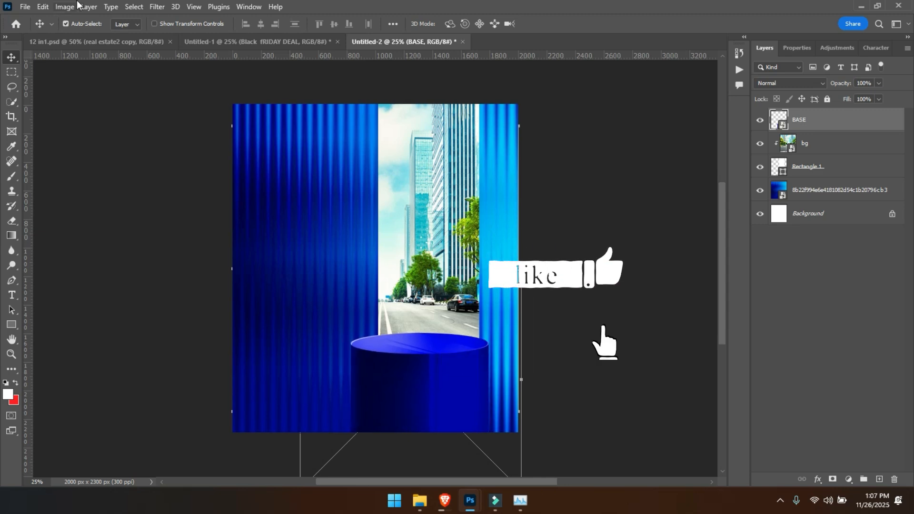
- Place the Phone image as an embedded layer above BASE, scaled to about 87.25% and standing over the cylinder
left_click(24, 7)
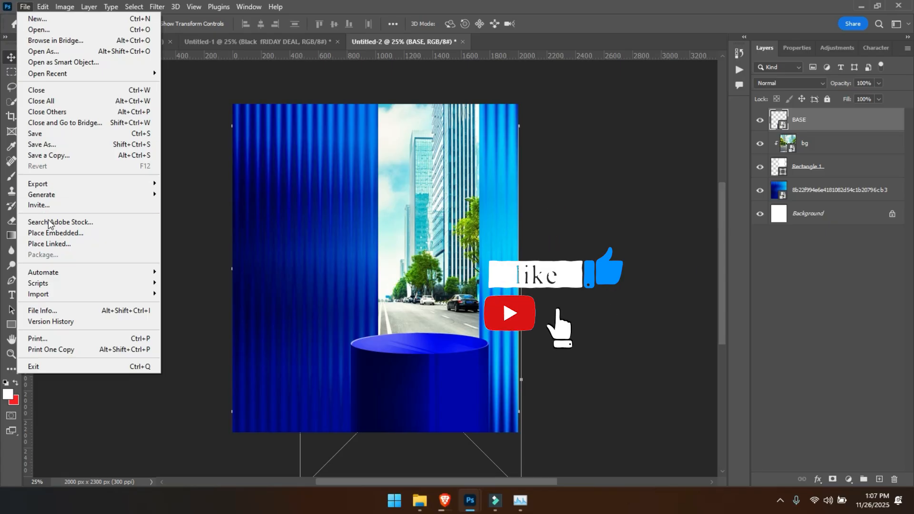
left_click(55, 236)
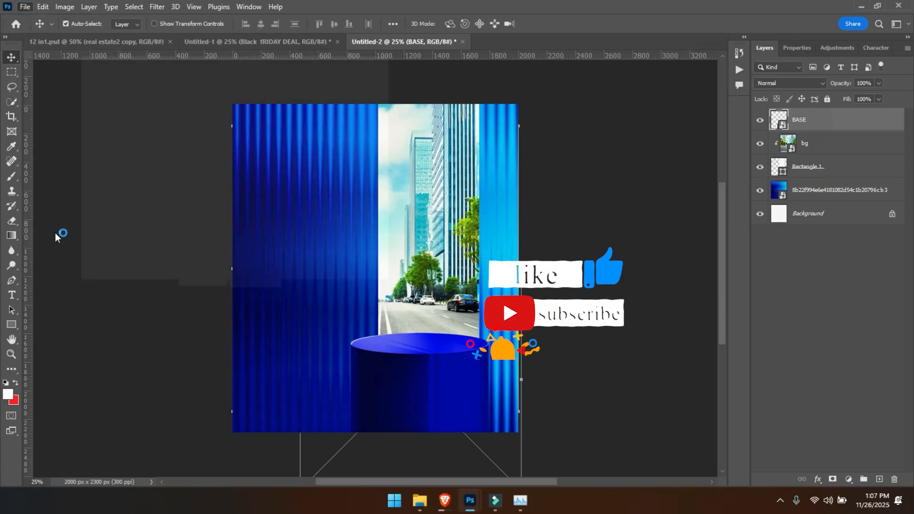
left_click(323, 111)
double_click(323, 112)
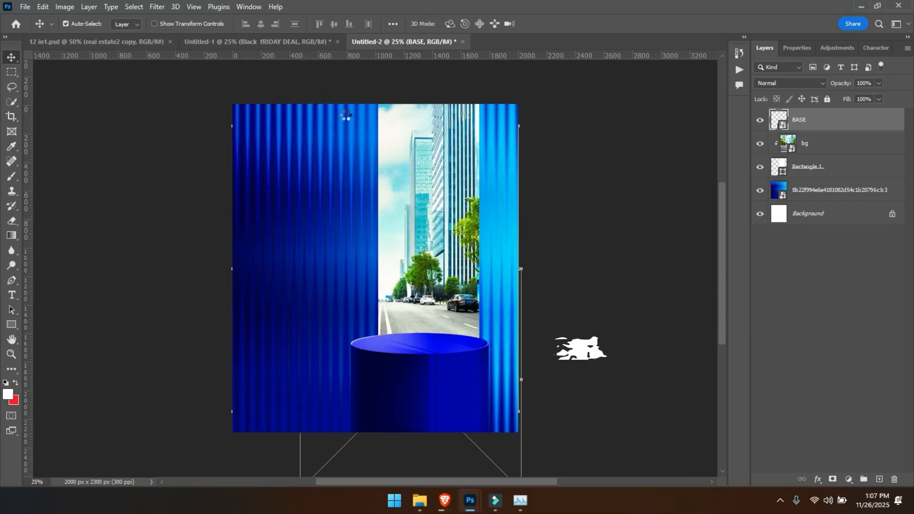
left_click_drag(232, 264, 296, 268)
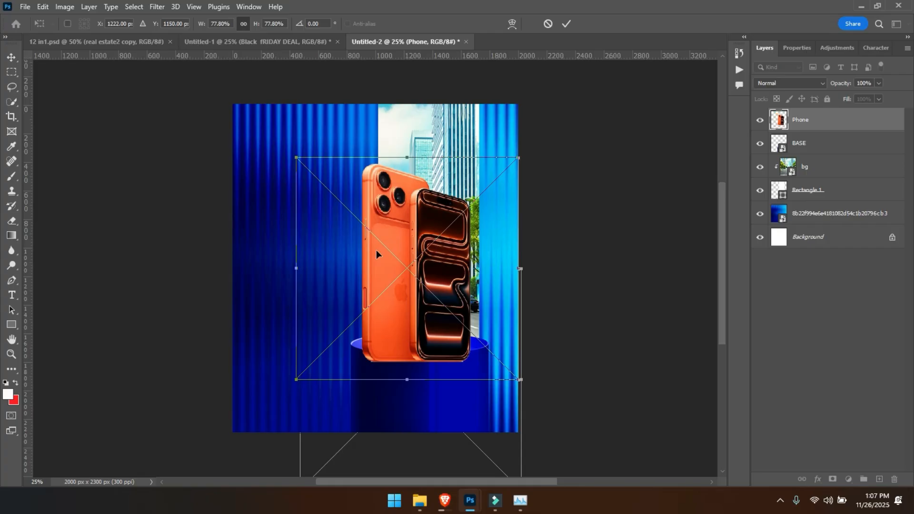
left_click_drag(407, 157, 407, 137)
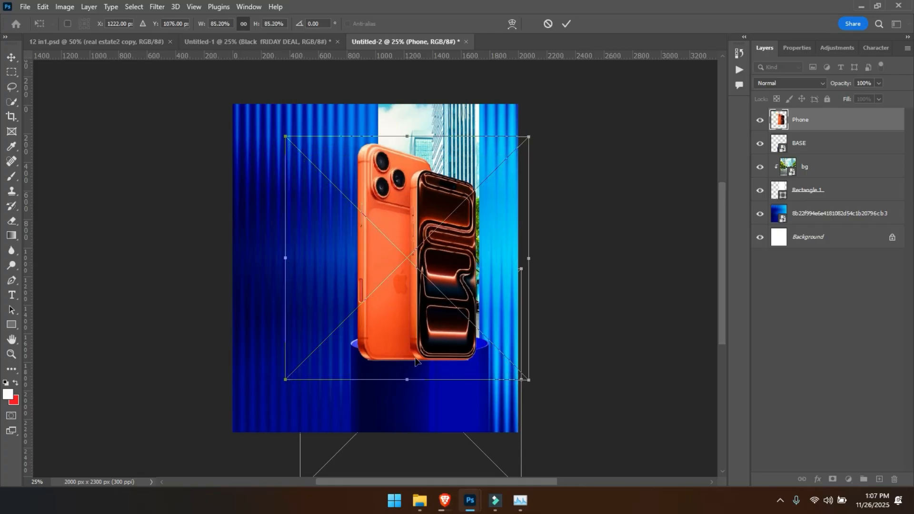
left_click_drag(406, 383, 406, 388)
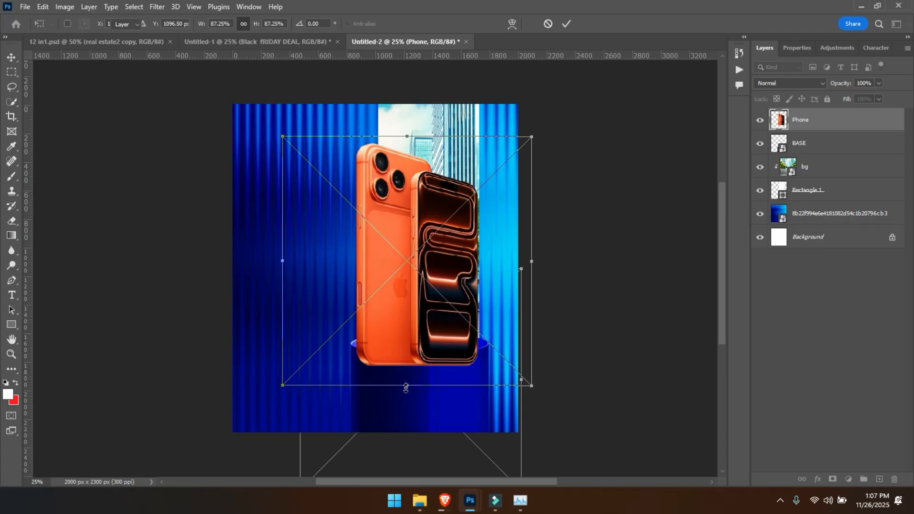
key("Return")
- Lower the BASE cylinder beneath the phones and shift the phones slightly right so they stand on its surface
left_click(428, 405)
left_click_drag(427, 409, 428, 422)
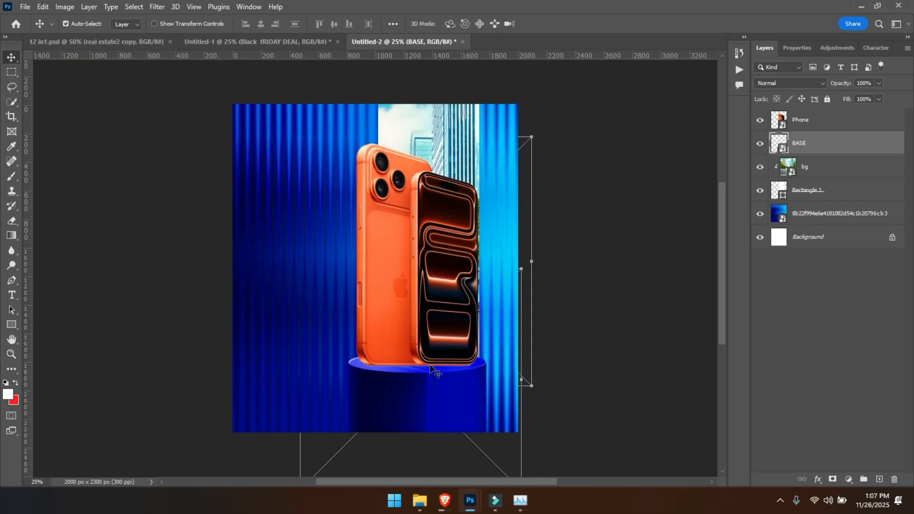
left_click(430, 355)
left_click_drag(434, 340, 435, 339)
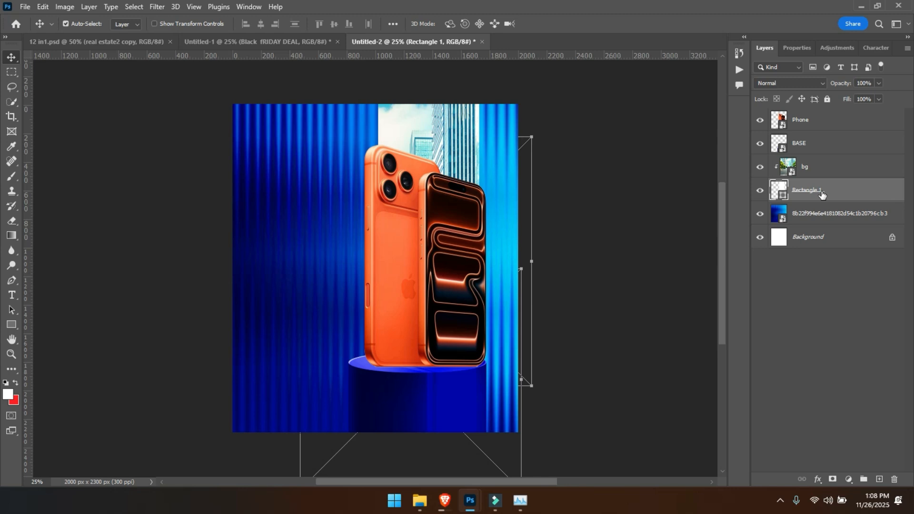
- Move the Rectangle 1 shape slightly left and up so the street panel shifts behind the phones
key("ctrl+t")
key("ctrl+minus")
key("ctrl+plus")
left_click_drag(422, 288, 417, 284)
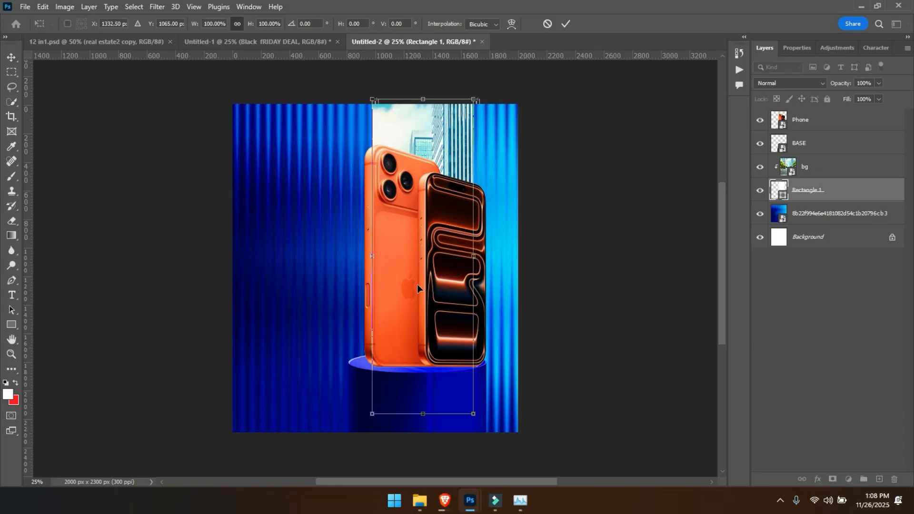
key("Return")
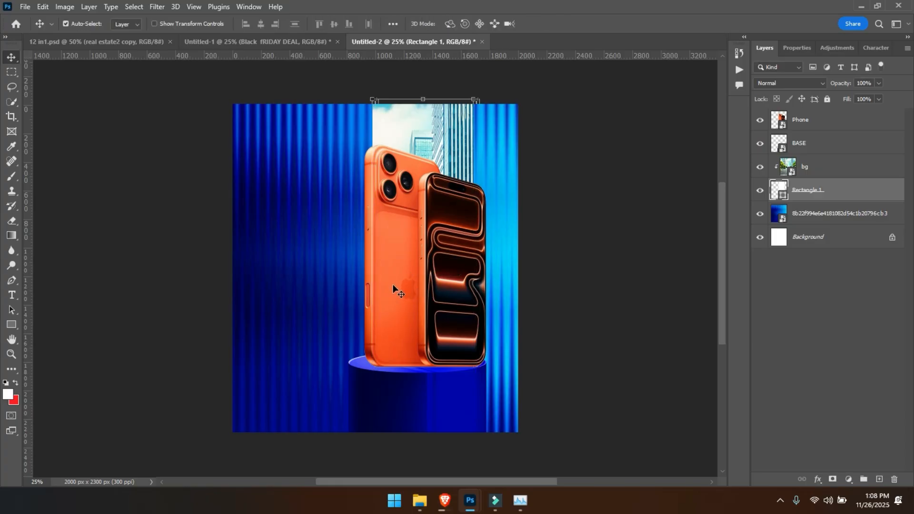
- Nudge the Phone layer slightly left and enlarge it to about 89.05% over the podium
left_click_drag(392, 285, 390, 283)
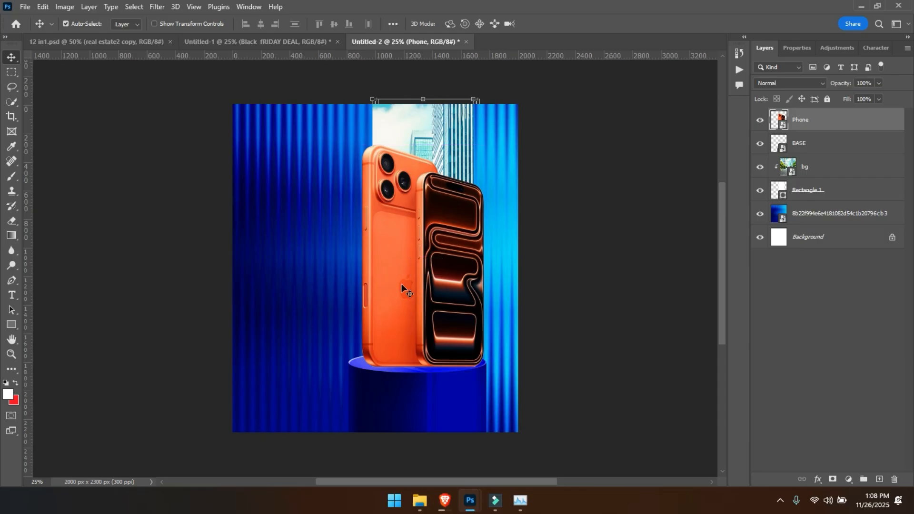
key("ctrl+t")
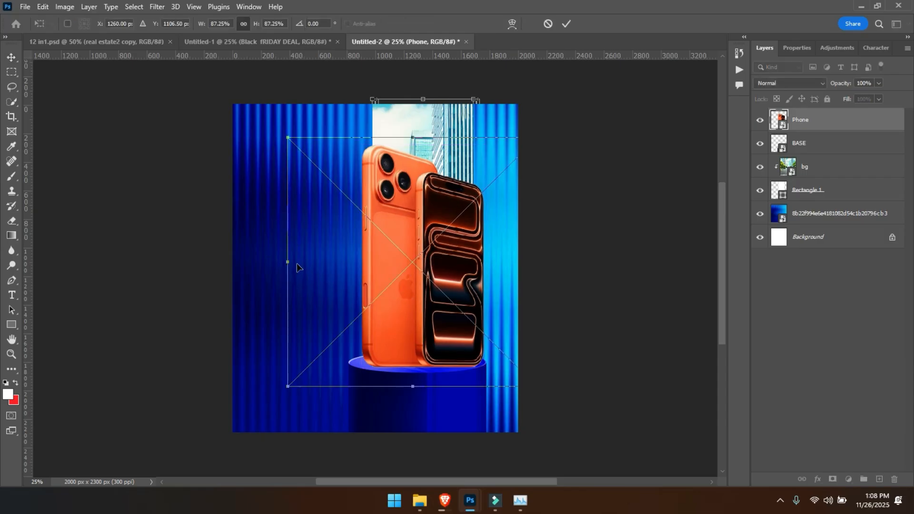
left_click_drag(285, 264, 282, 265)
key("ctrl+equal")
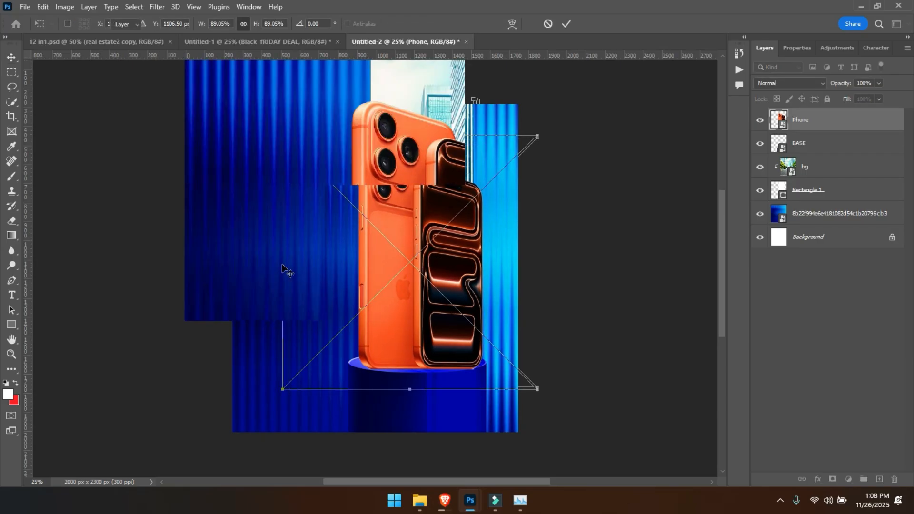
key("Return")
left_click_drag(419, 388, 420, 378)
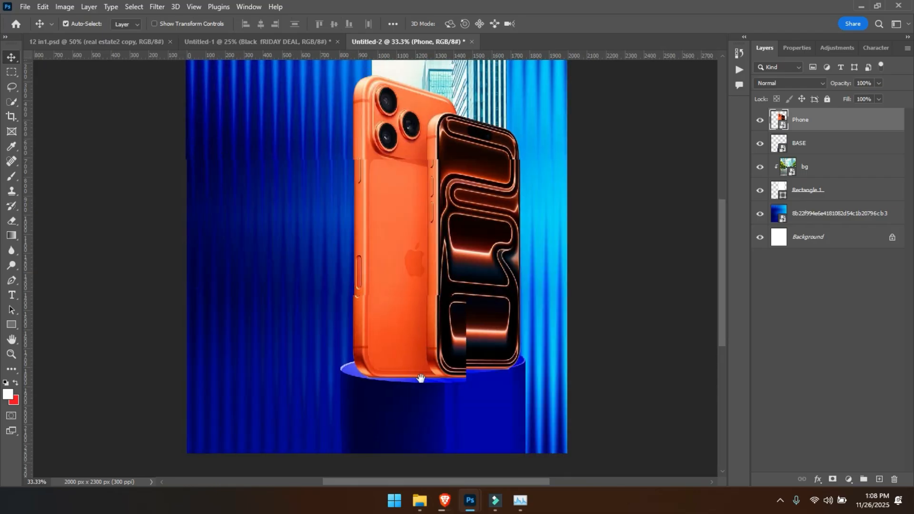
key("ctrl+minus")
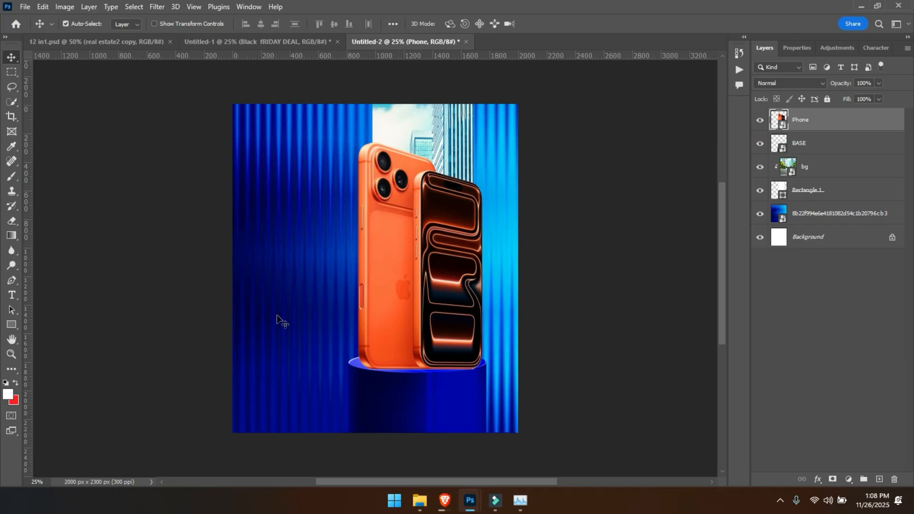
- Group the bg, Rectangle 1 and blue striped background layers and name the group BG
left_click(301, 299)
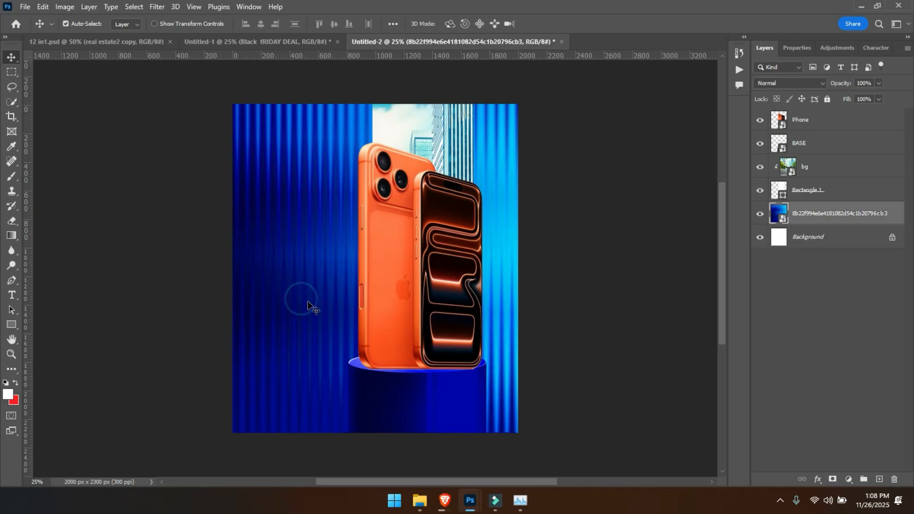
left_click(810, 166, "shift")
key("ctrl+g")
double_click(801, 168)
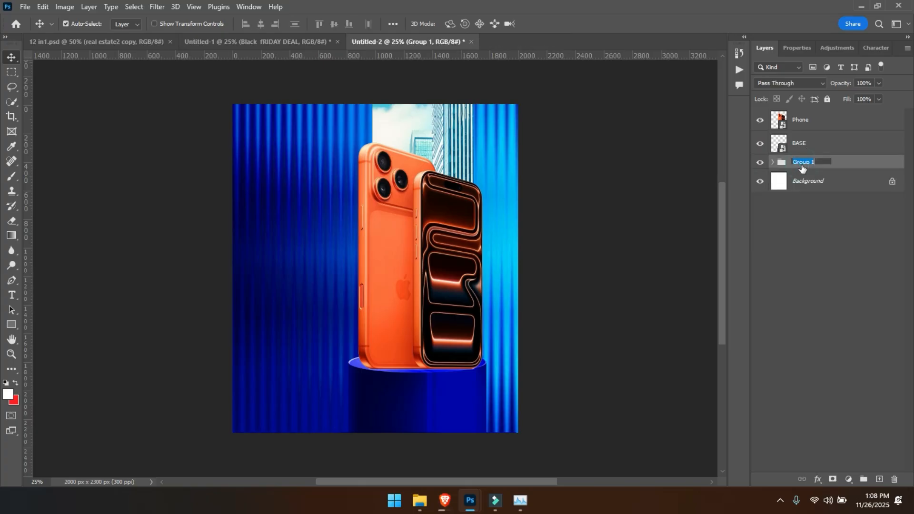
key("Return")
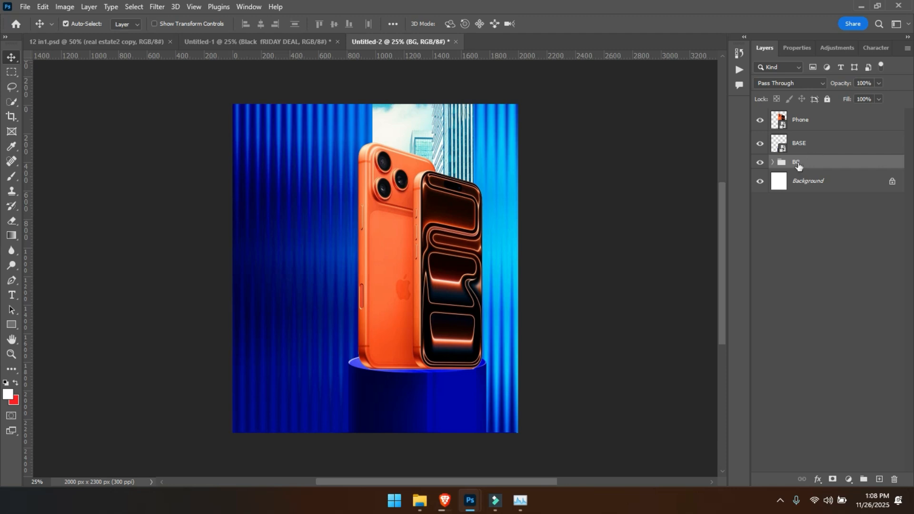
- Duplicate the blue striped background from the BG group to the very top of the layer stack
left_click(772, 163)
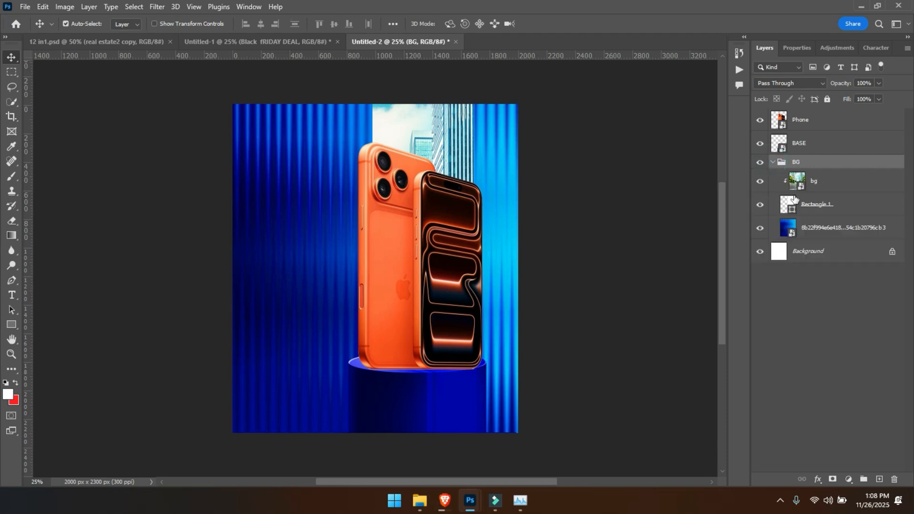
left_click(820, 232)
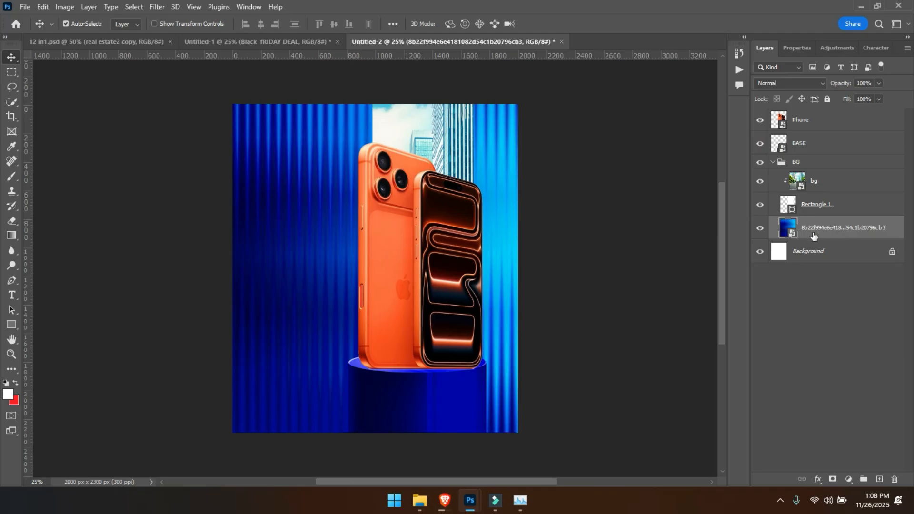
left_click_drag(820, 231, 826, 116)
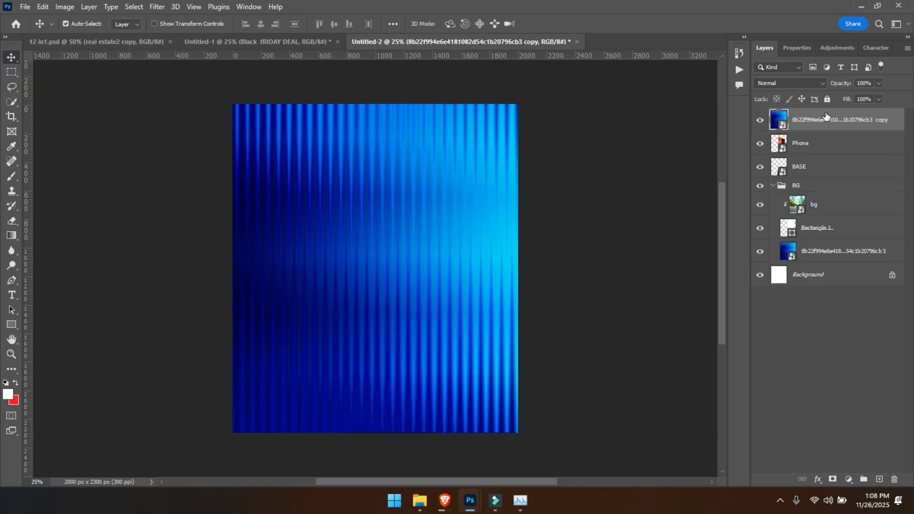
left_click(808, 145)
left_click(806, 123)
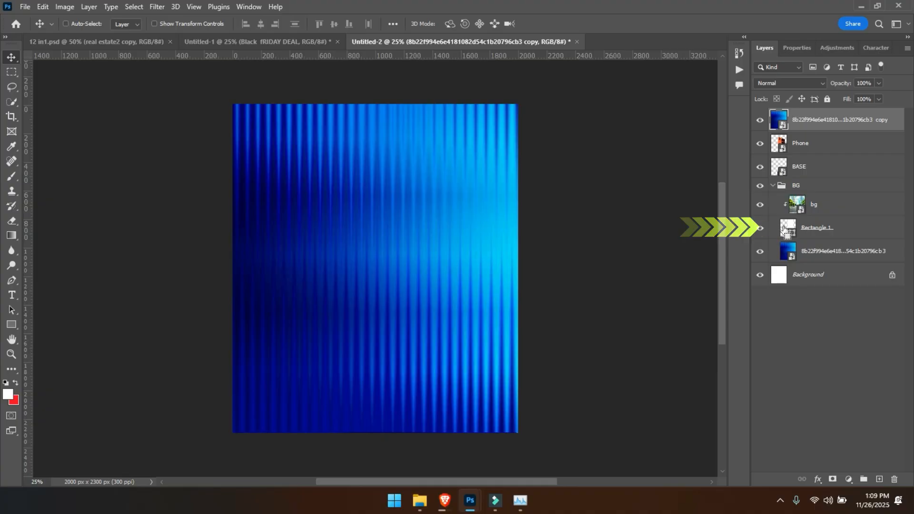
- Mask the striped copy using the outline of Rectangle 1 and invert the mask to reveal the panel area
left_click(787, 229, "ctrl")
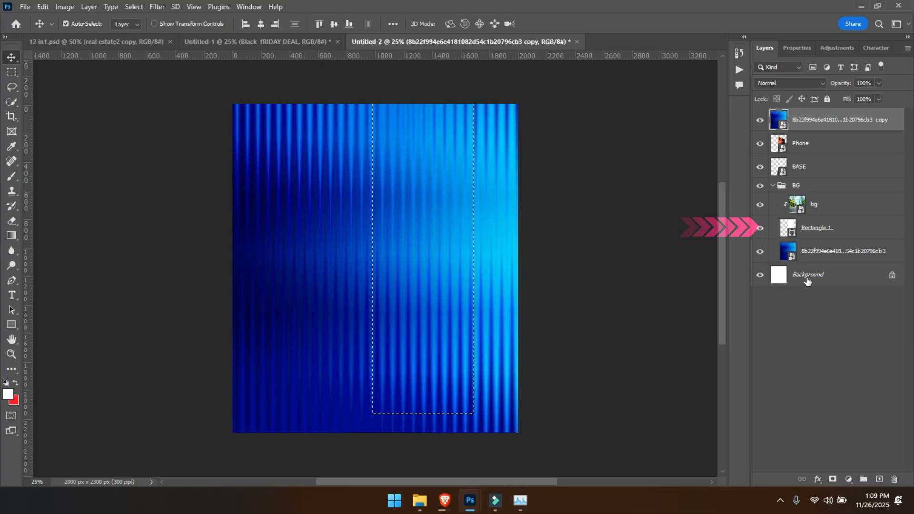
left_click(833, 479)
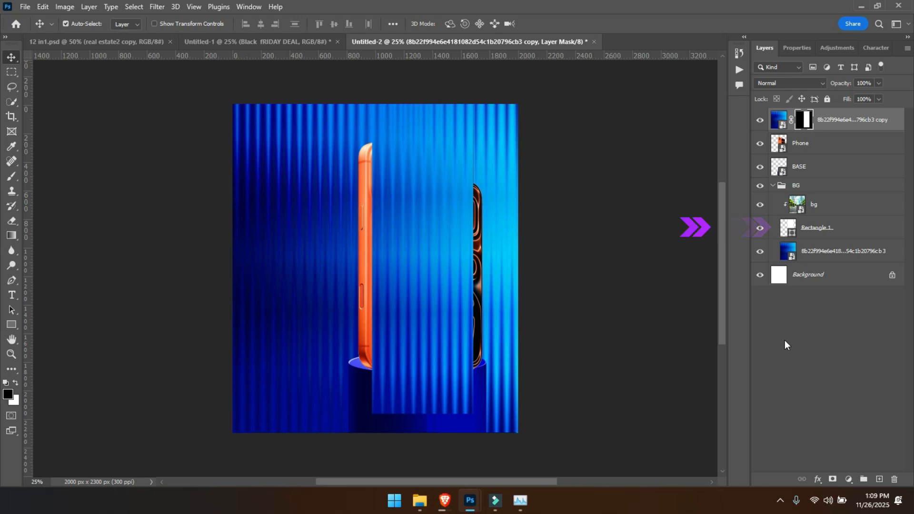
key("ctrl+i")
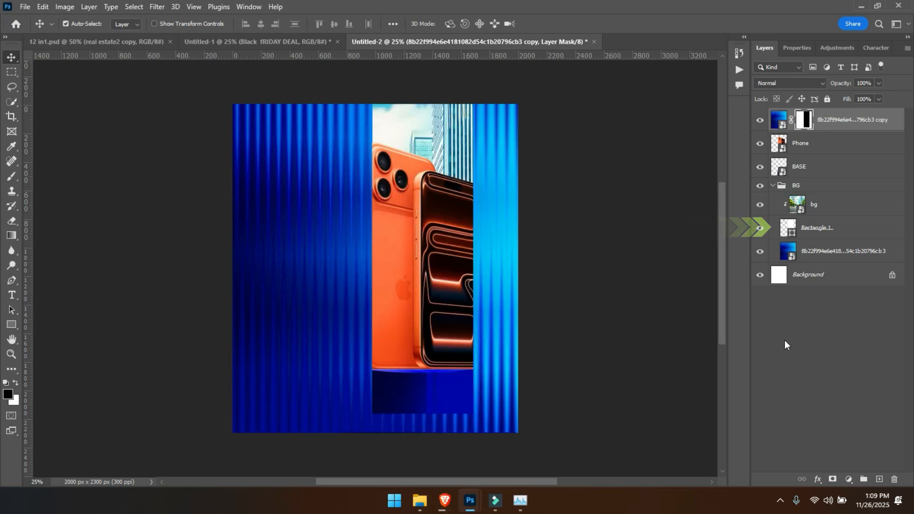
- Select a full-height rectangle on the striped copy, from left of the phones to the panel's right edge, and try to delete it
left_click(12, 73)
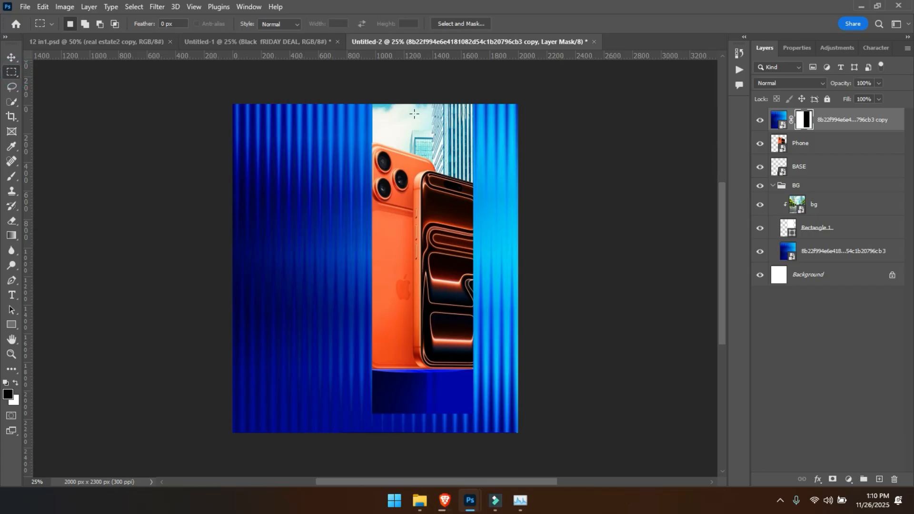
left_click(777, 116)
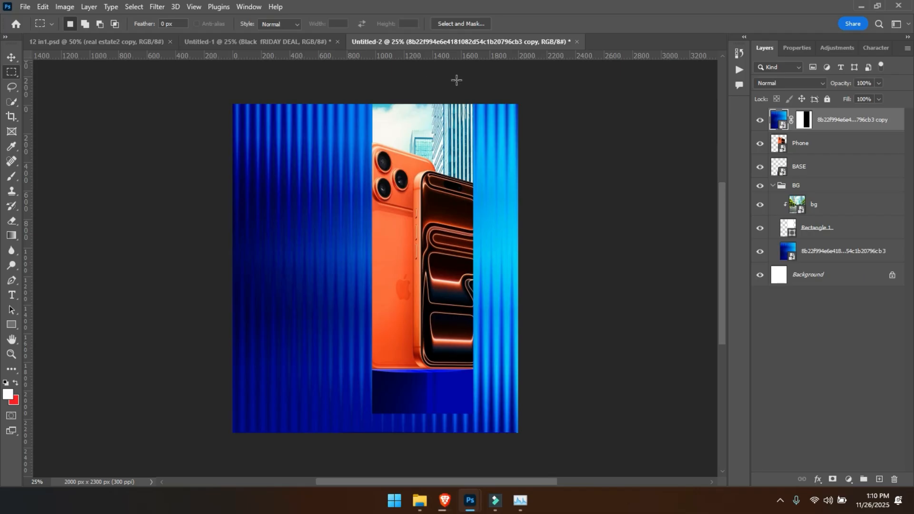
left_click_drag(445, 80, 335, 375)
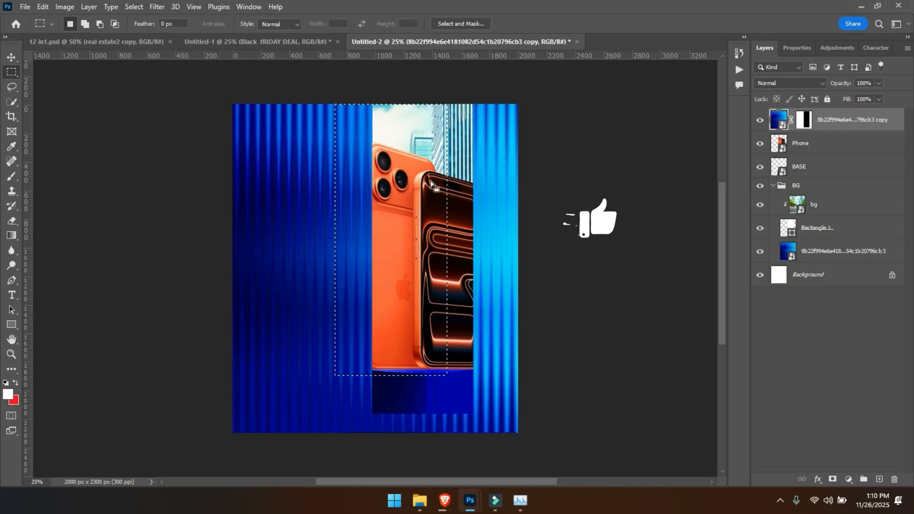
left_click_drag(475, 79, 290, 452)
key("Delete")
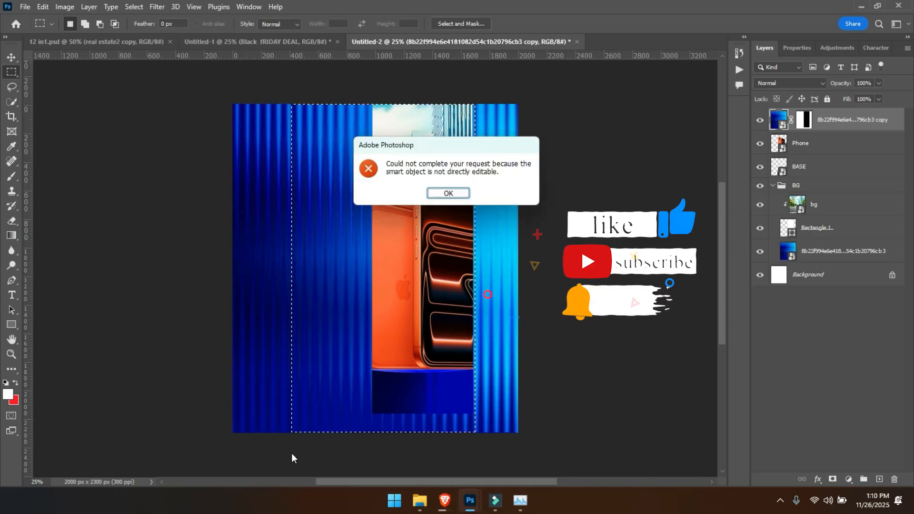
key("Return")
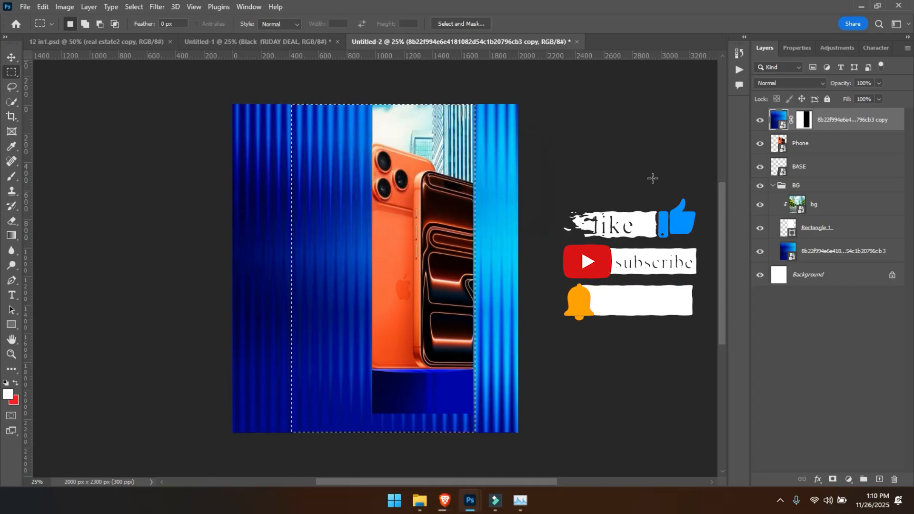
- Rasterize the striped copy, delete the selected area so only its outer parts remain, and deselect
right_click(833, 122)
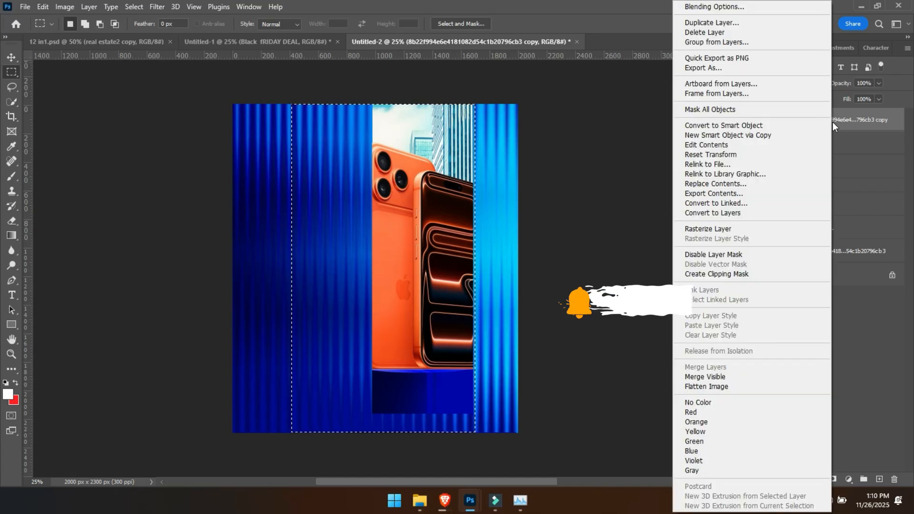
left_click(738, 228)
key("Delete")
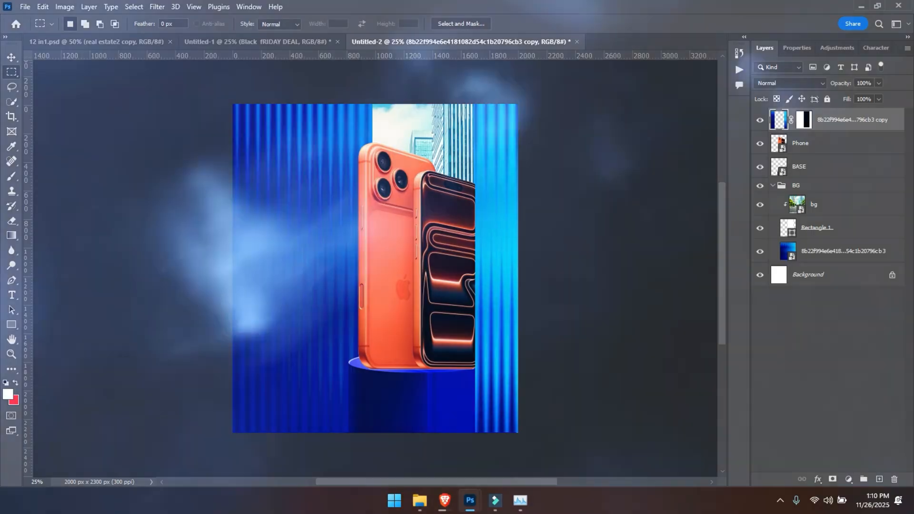
key("ctrl+d")
scroll(377, 378, "up", 1)
scroll(377, 378, "down", 1)
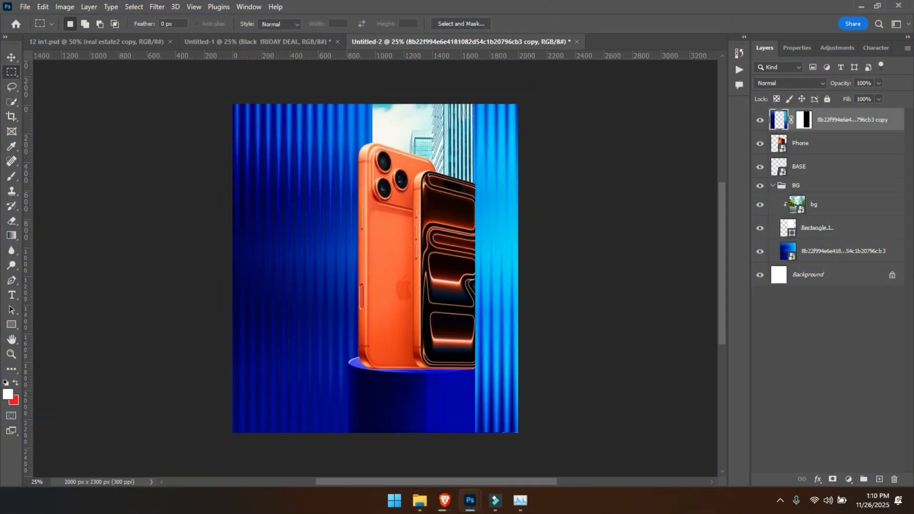
- Move the Phone and BASE layers together slightly right so they tuck further behind the striped copy
key("v")
key("ctrl+plus")
key("ctrl+plus")
key("ctrl+minus")
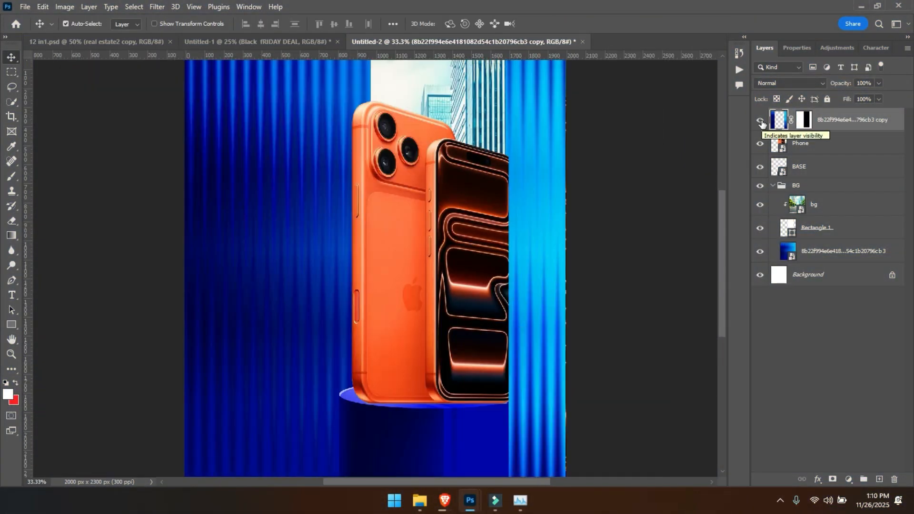
key("ctrl+minus")
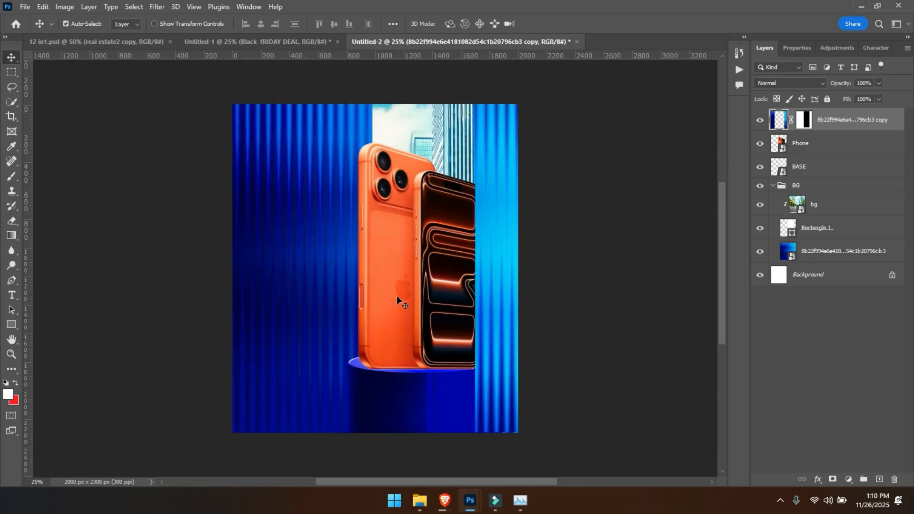
left_click(396, 305)
left_click(400, 402, "shift")
left_click_drag(400, 401, 406, 402)
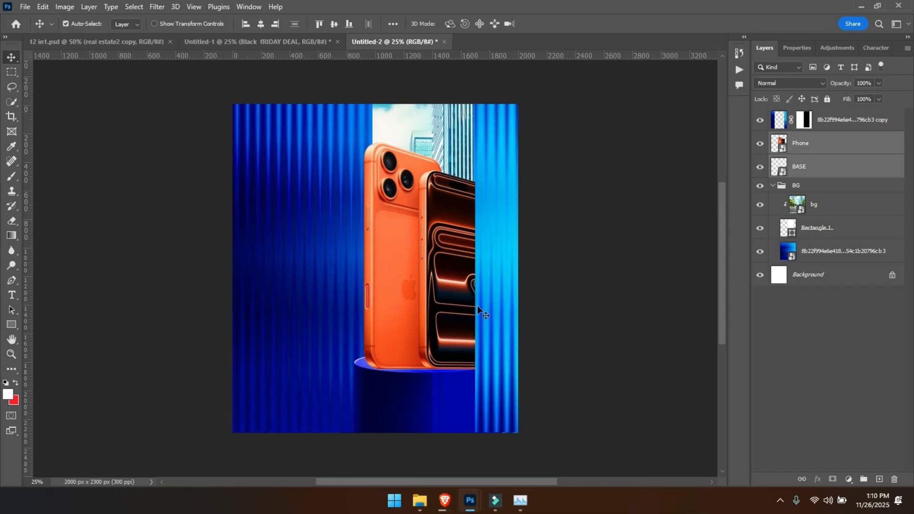
key("ctrl+plus")
key("ctrl+minus")
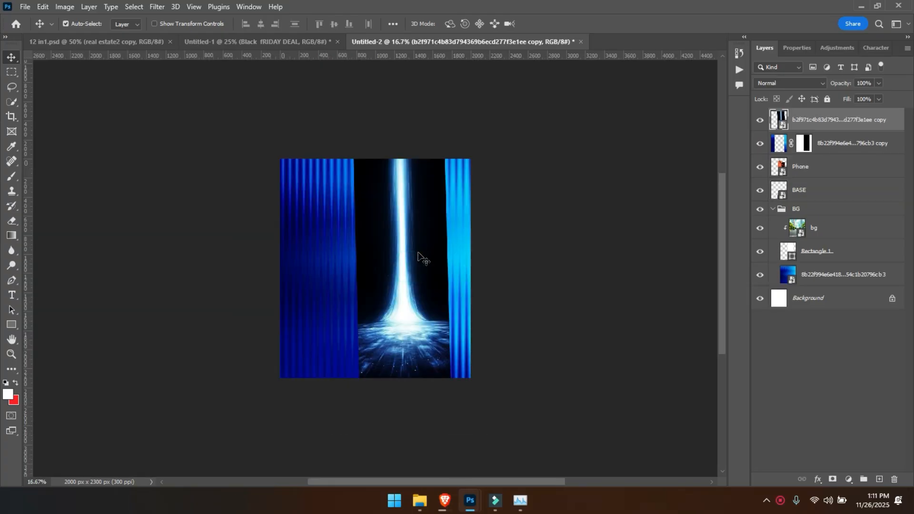
- Enlarge the light-beam image to about 50.9% width and 72.1% height, extending it past the canvas's right edge
key("ctrl+t")
key("ctrl+minus")
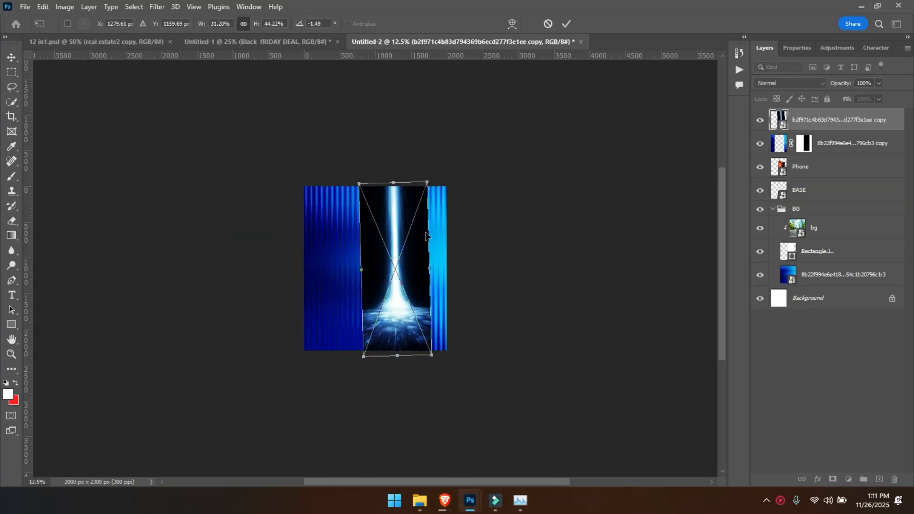
left_click_drag(431, 272, 474, 268)
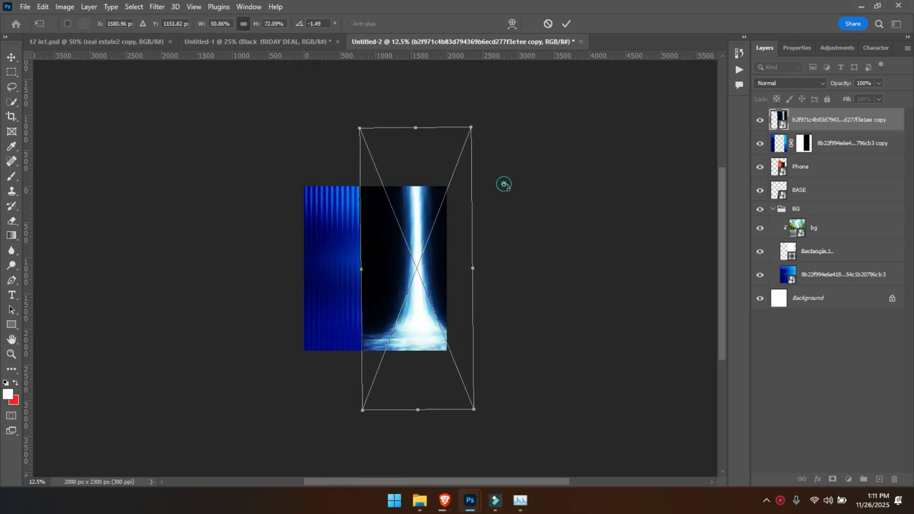
key("Return")
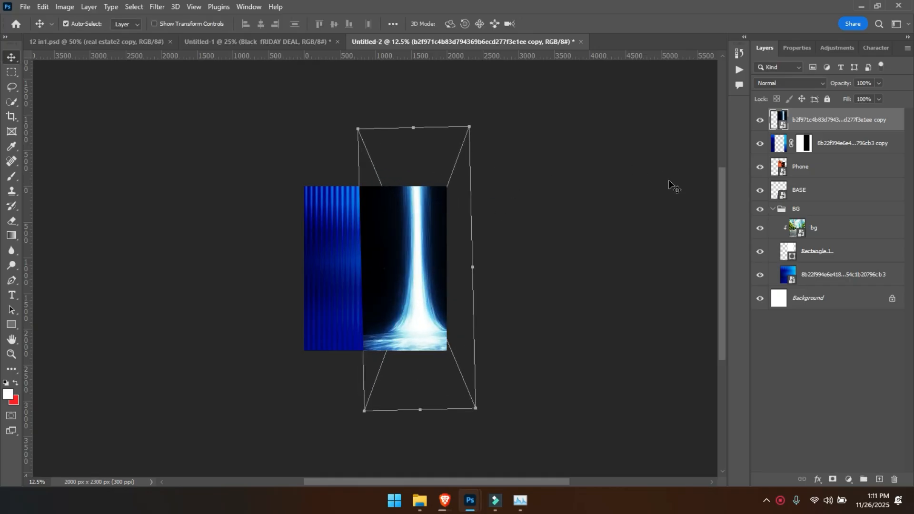
- Place the light-beam layer beneath the striped copy, collapse the BG group, and set the beam's blend mode to Linear Dodge (Add)
left_click_drag(824, 127, 826, 164)
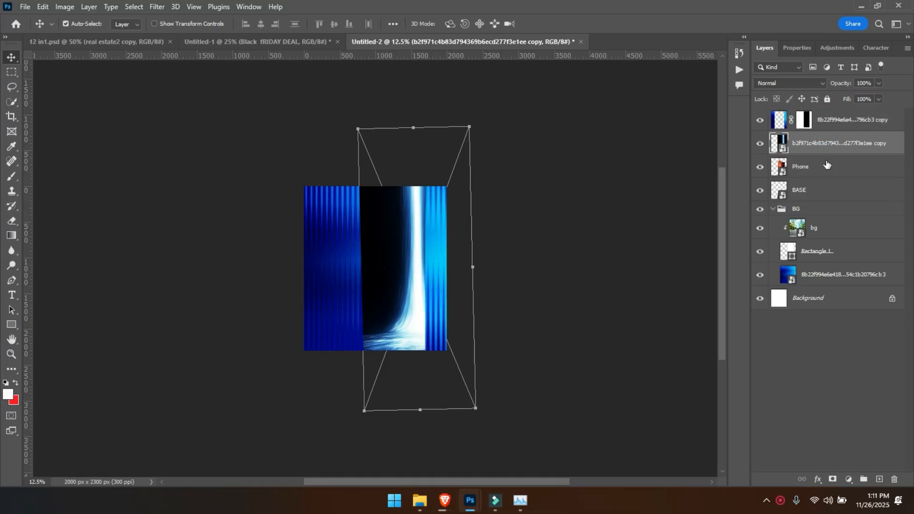
left_click(772, 209)
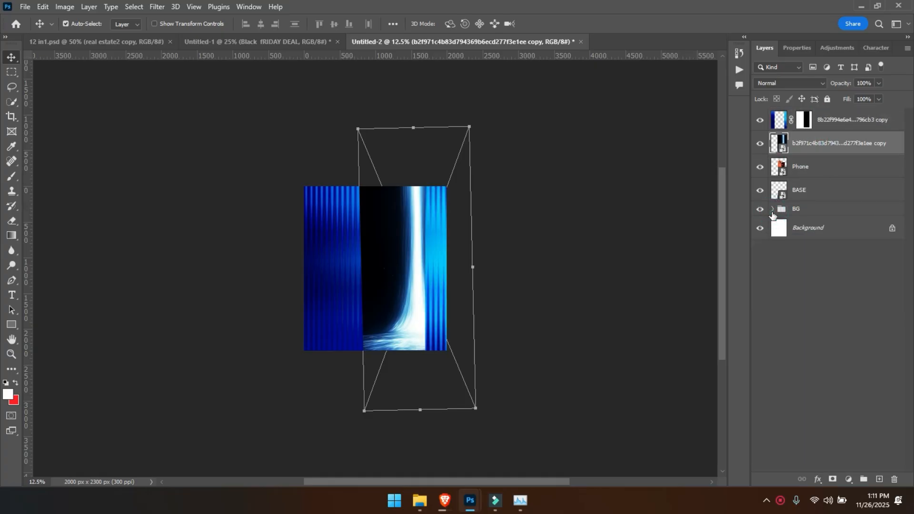
left_click(794, 83)
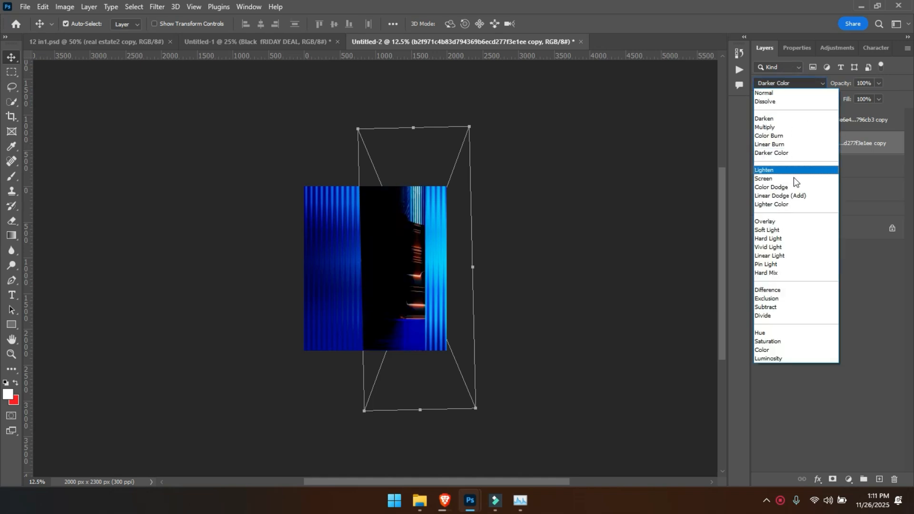
left_click(796, 196)
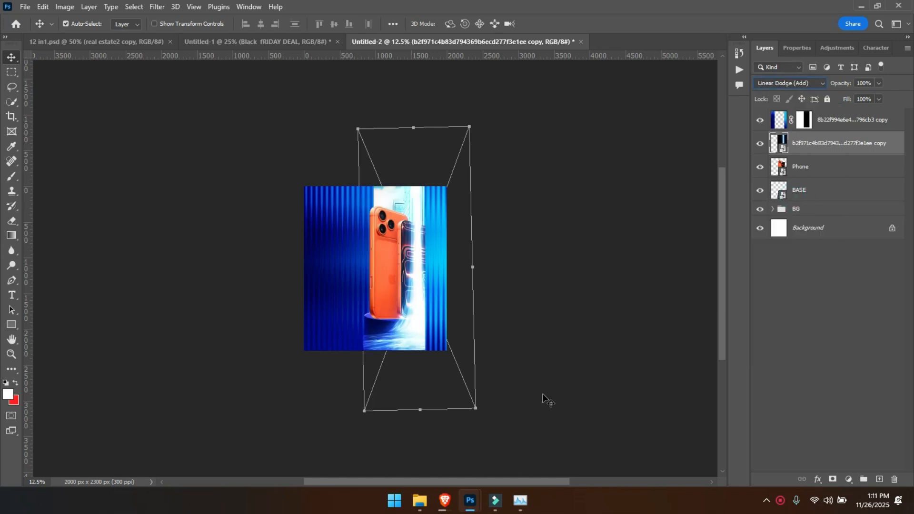
- Shift the light beam down and slightly right, then enlarge it to about 64% width and 90.7% height
key("ctrl+plus")
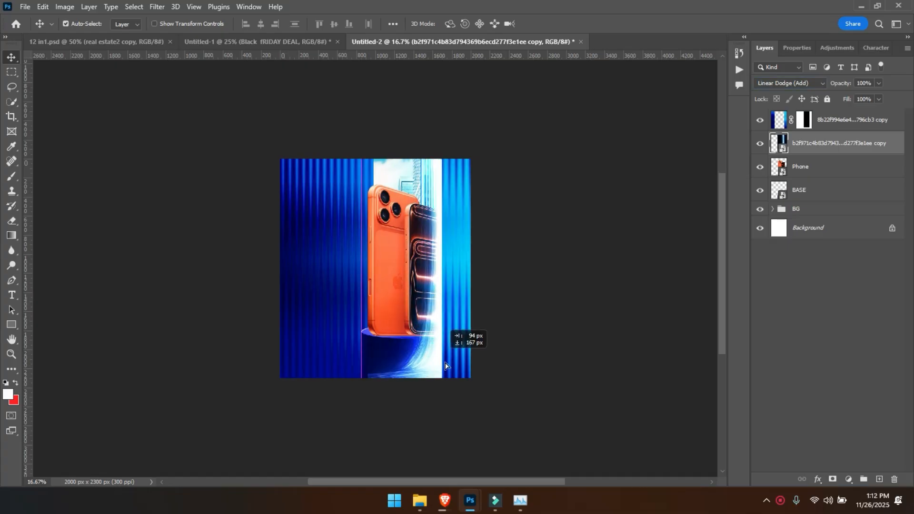
key("ctrl+t")
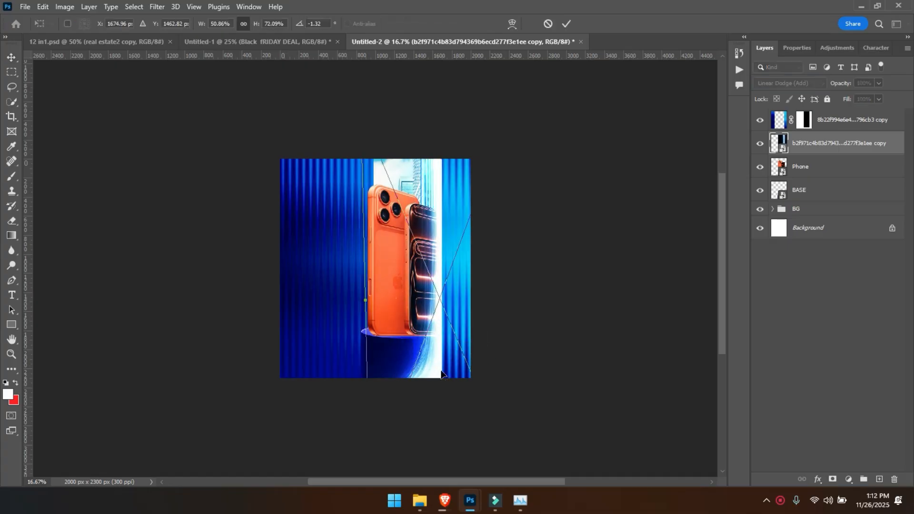
key("ctrl+minus")
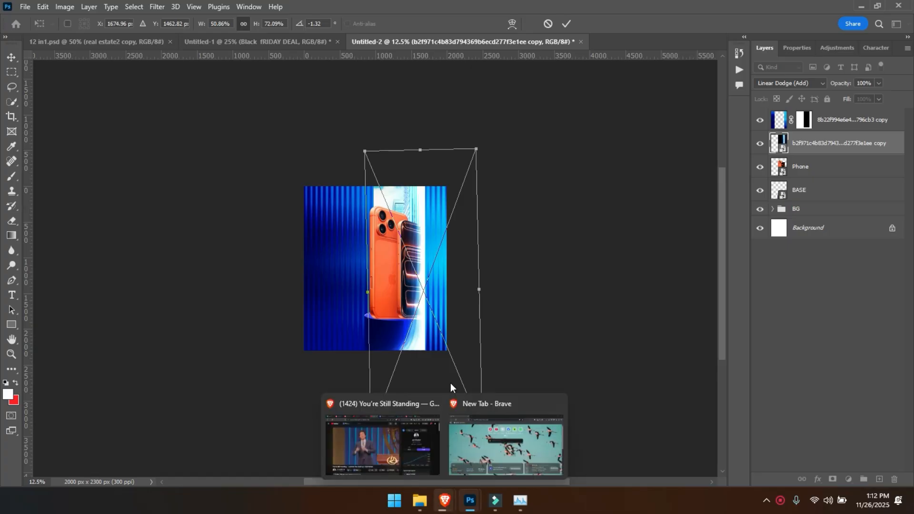
key("ctrl+minus")
left_click_drag(409, 378, 413, 427)
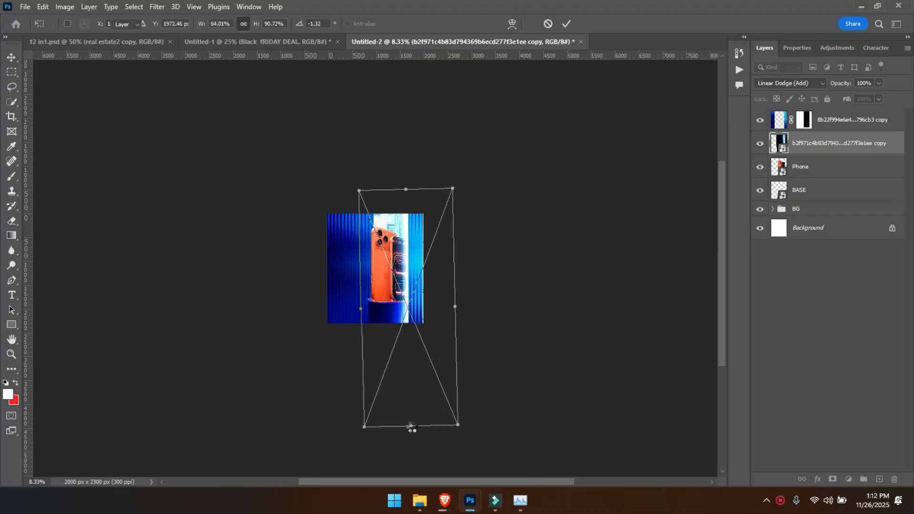
key("Return")
key("ctrl+plus")
key("ctrl+plus")
key("ctrl+plus")
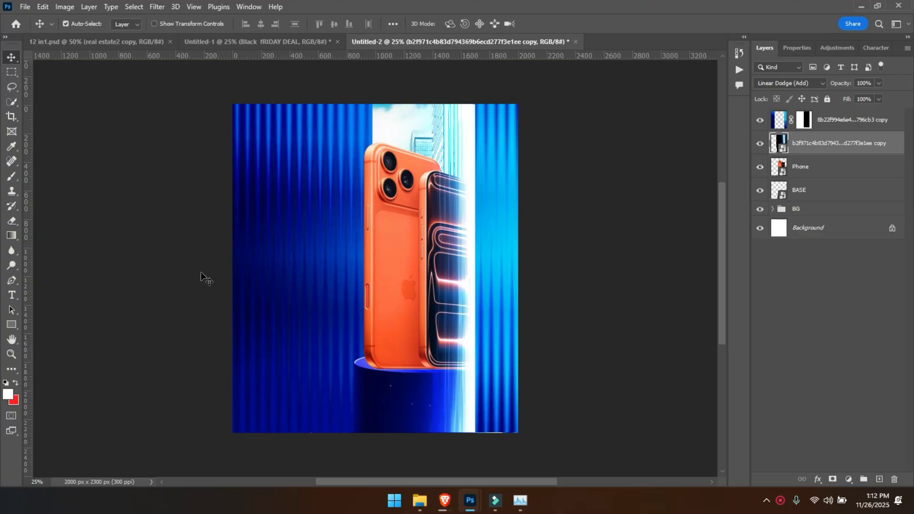
- Group the BASE, Phone and light-beam layers together and name the group Device
left_click(808, 193)
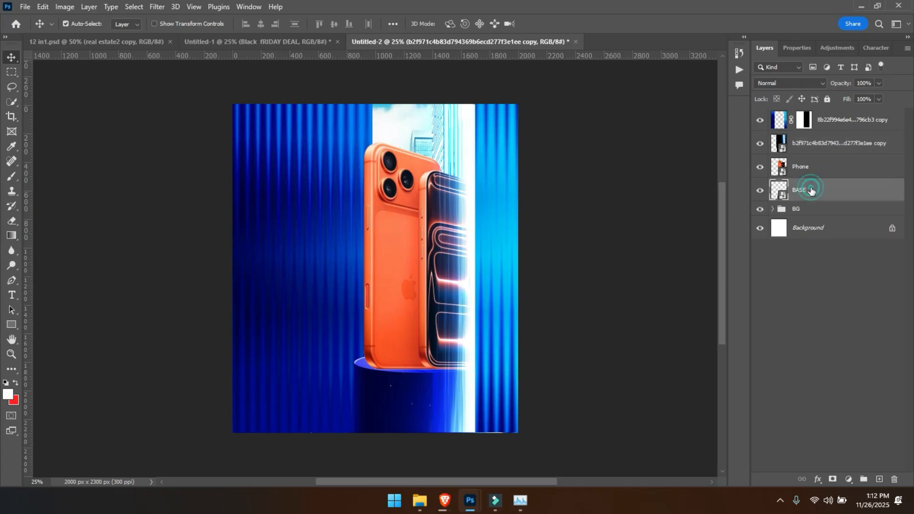
left_click(818, 144, "shift")
key("ctrl+g")
double_click(802, 141)
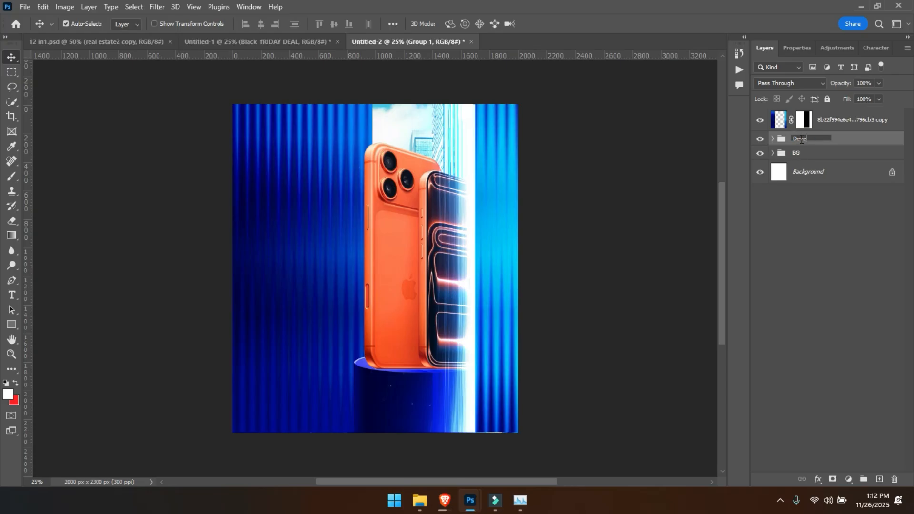
key("Return")
- Put the striped copy in its own group above the Device group
left_click(821, 125)
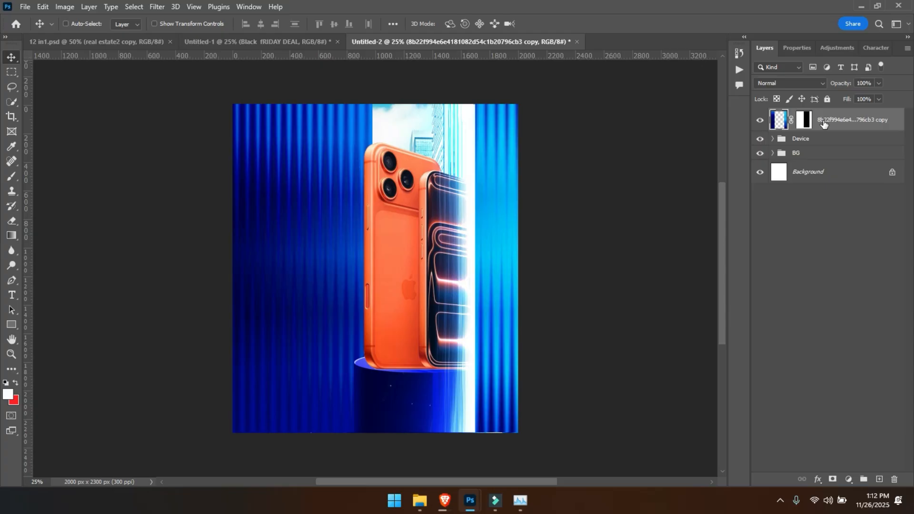
key("ctrl+g")
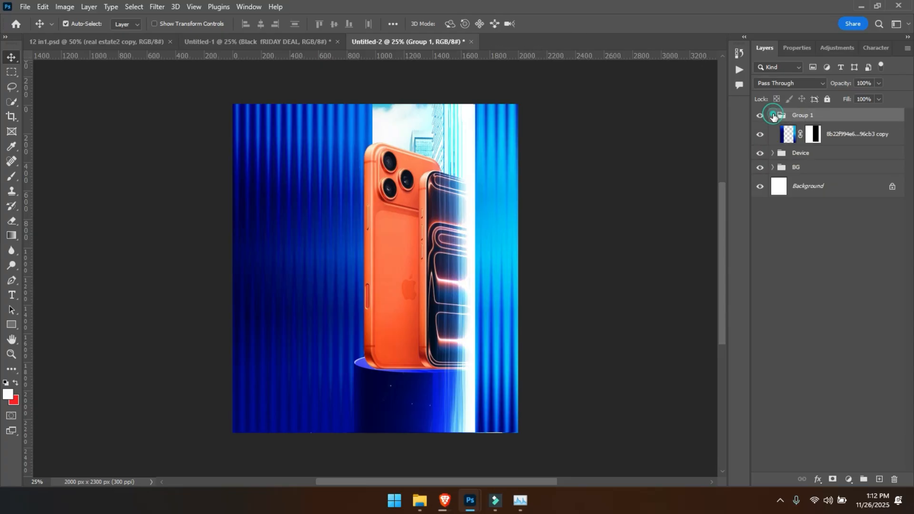
left_click(773, 116)
double_click(809, 117)
type("Ext")
type("ra")
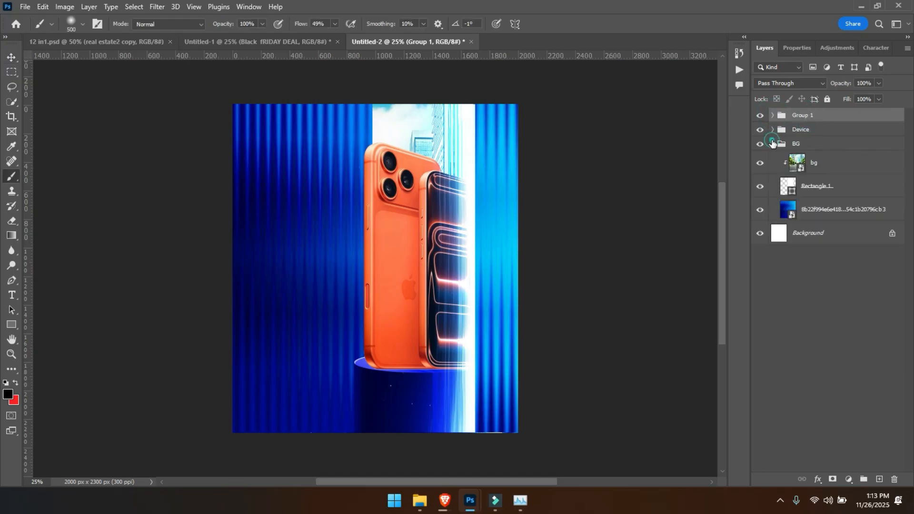
left_click(773, 144)
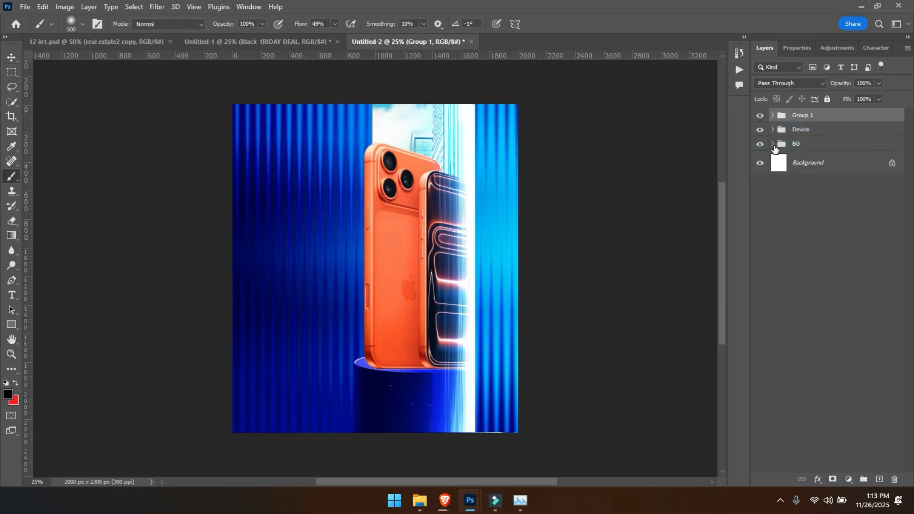
- Add a new layer above the striped copy and ready a soft black 1900 px brush at 42% opacity and 34% flow
left_click(265, 205, "ctrl")
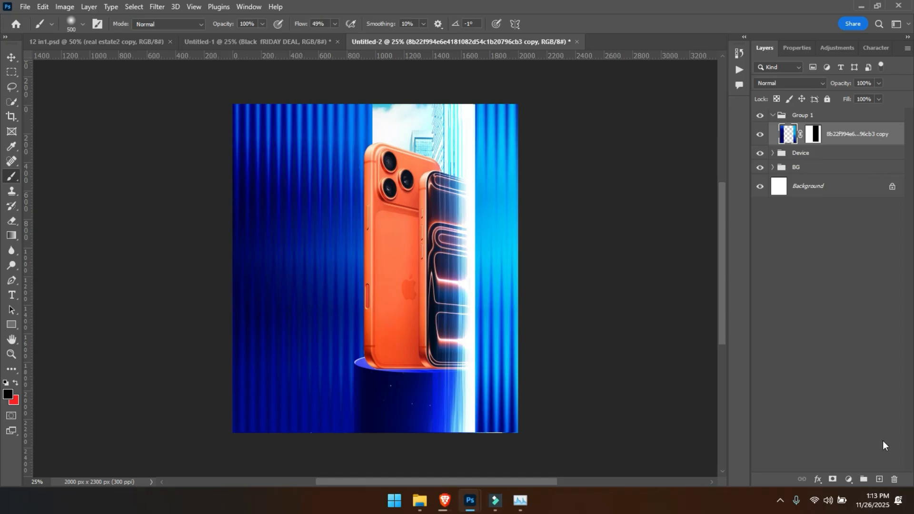
left_click(881, 480)
key("ctrl+minus")
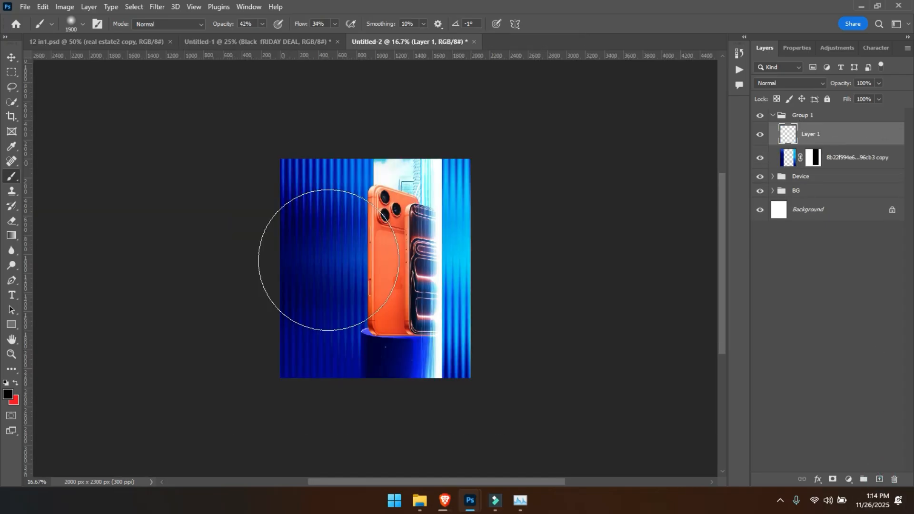
left_click(8, 396)
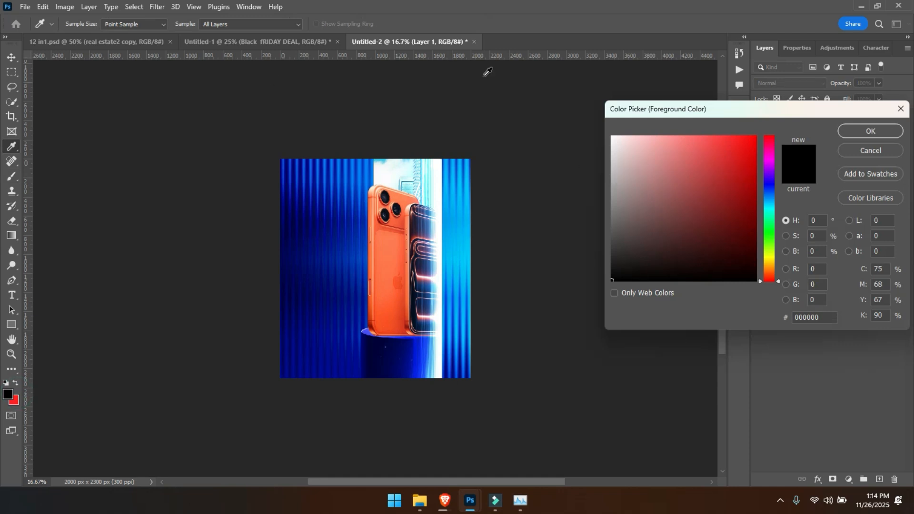
left_click(882, 135)
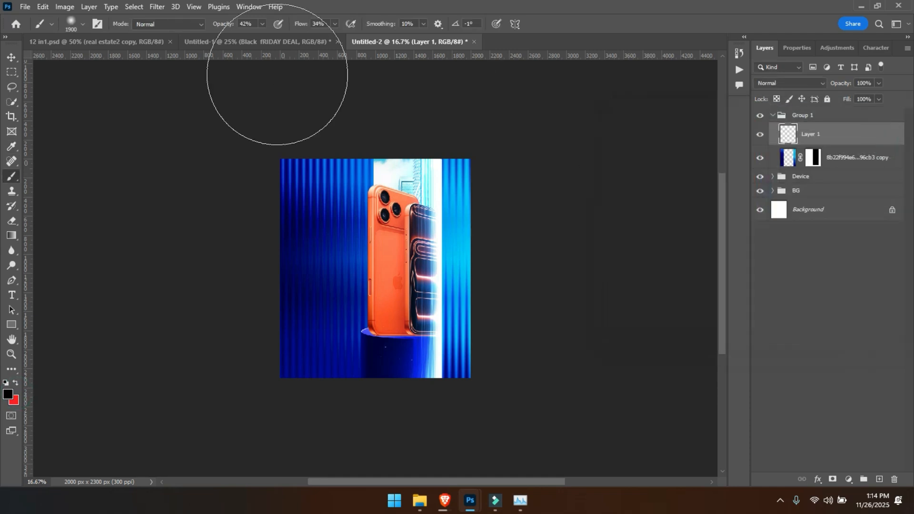
left_click(247, 24)
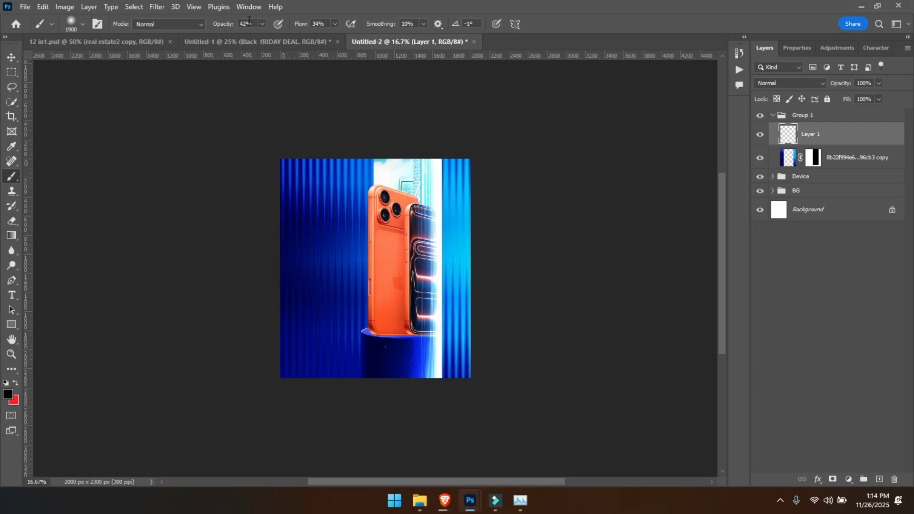
left_click(318, 23)
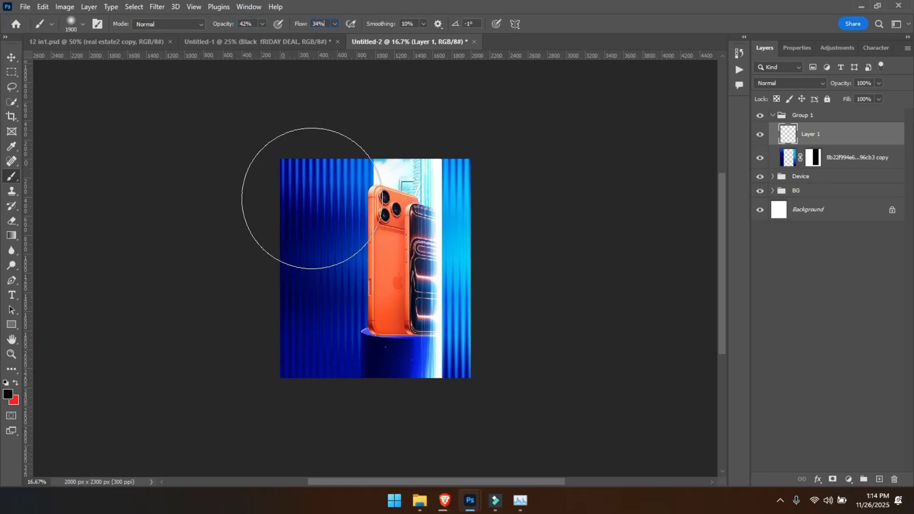
- Paint broad soft black shading over the striped wall left of the phones, strongest along the canvas's outer edge
mouse_move(268, 206)
left_mouse_down()
mouse_move(262, 235)
mouse_move(280, 174)
mouse_move(283, 200)
mouse_move(288, 162)
mouse_move(294, 168)
mouse_move(277, 362)
left_mouse_up()
left_click(285, 258)
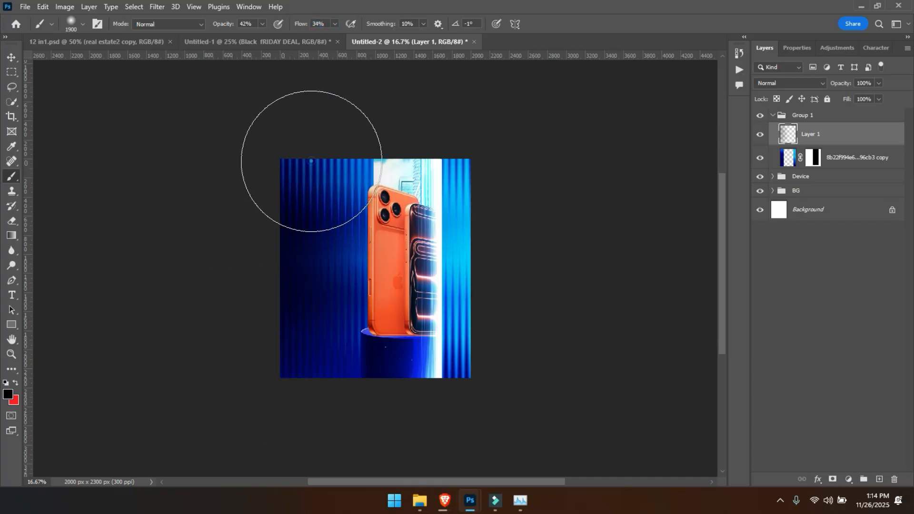
key("ctrl+equal")
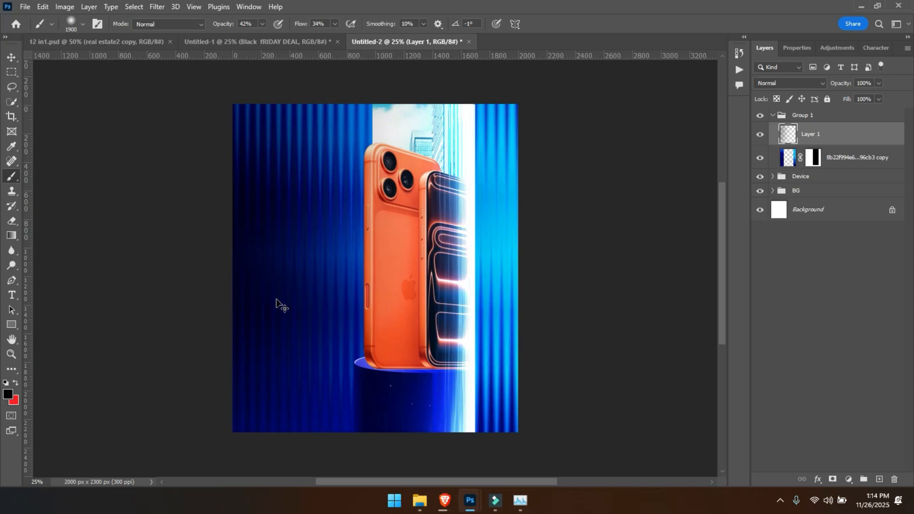
key("ctrl+minus")
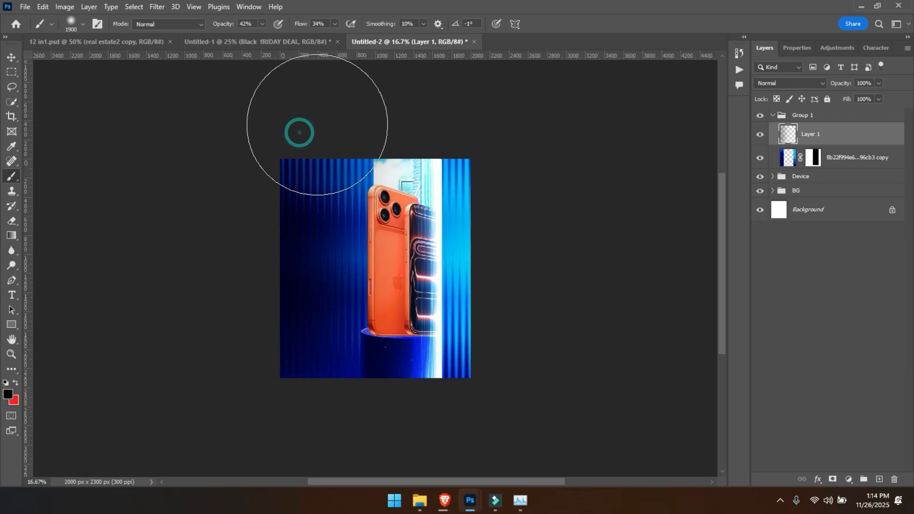
key("ctrl+equal")
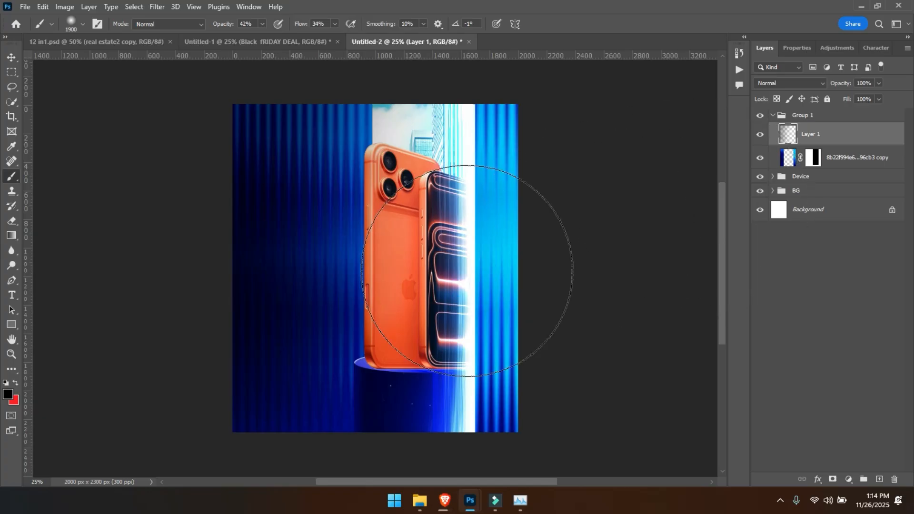
- Toggle the shading layer's visibility to compare the wall with and without it
left_click(760, 135)
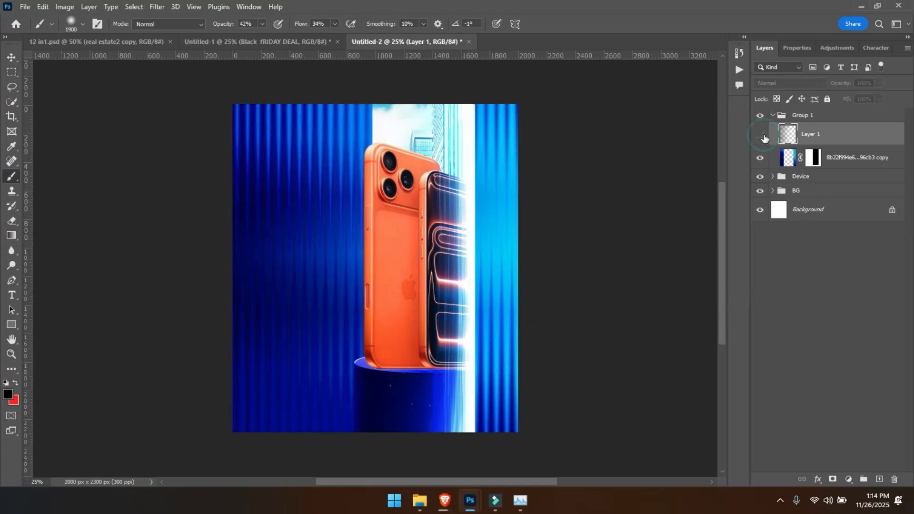
left_click(760, 134)
left_click(761, 135)
left_click(762, 136)
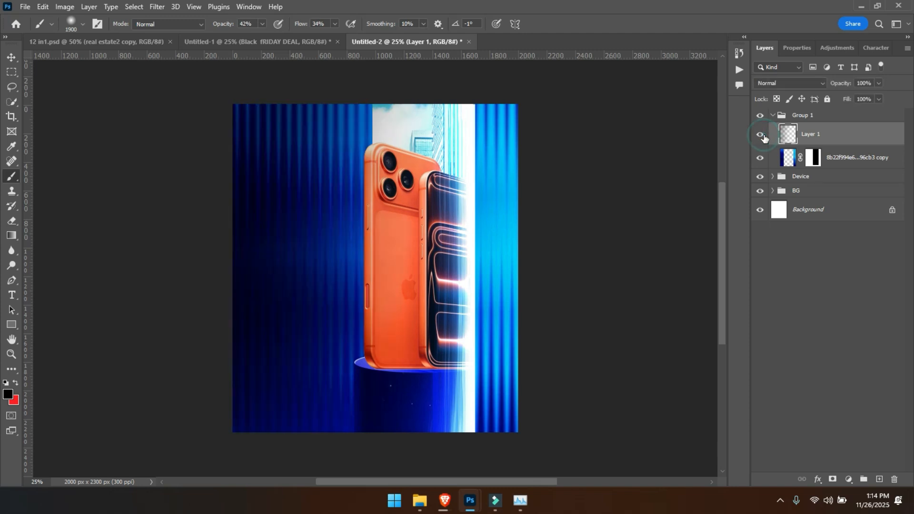
left_click(762, 136)
left_click(762, 136)
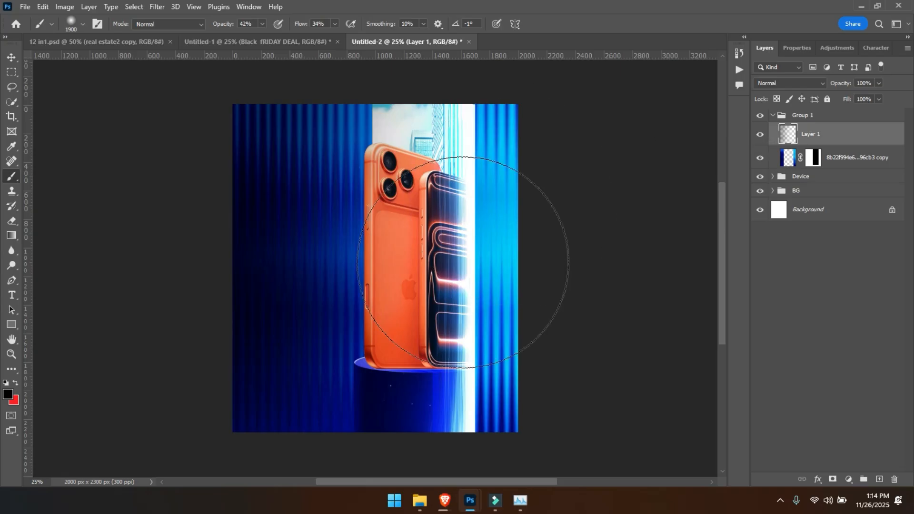
- Erase the shading over the phones and the right-hand wall strip with a soft 1400 px eraser at full opacity
key("e")
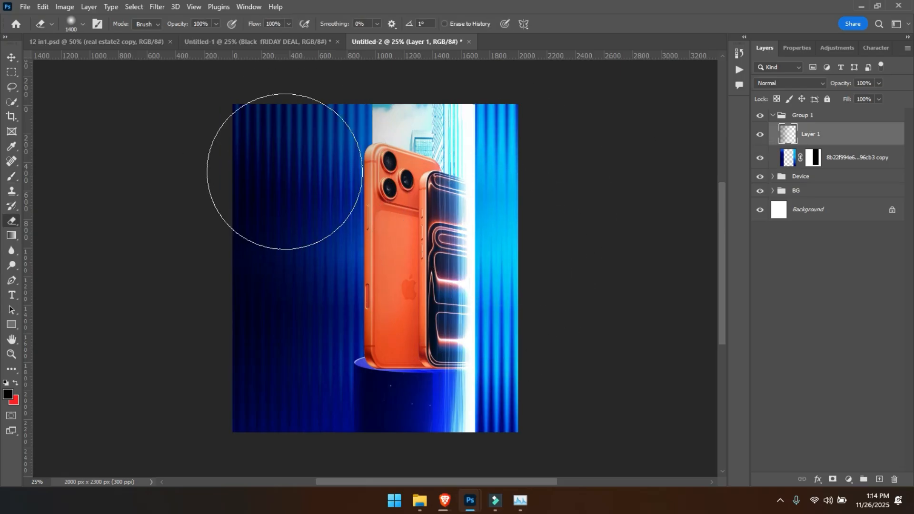
mouse_move(461, 168)
left_mouse_down()
mouse_move(465, 153)
mouse_move(472, 378)
mouse_move(483, 404)
left_mouse_up()
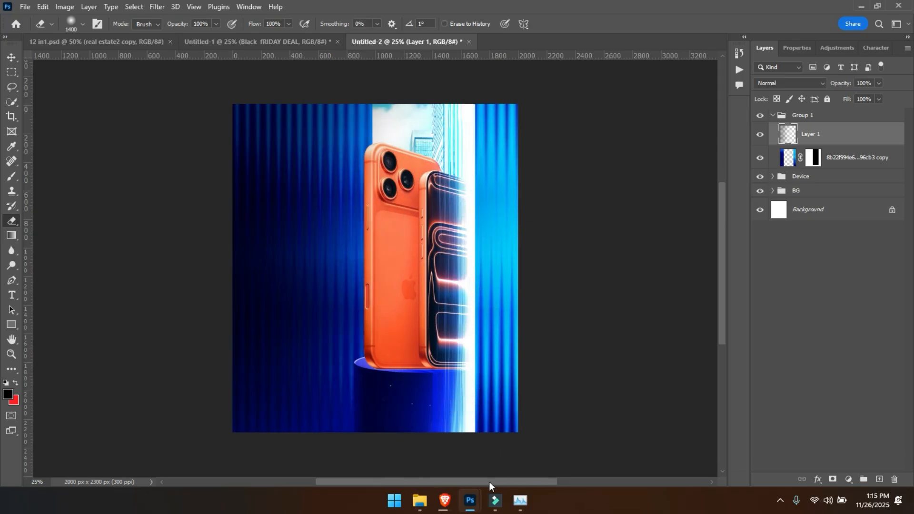
key("v")
scroll(490, 482, "up", 2)
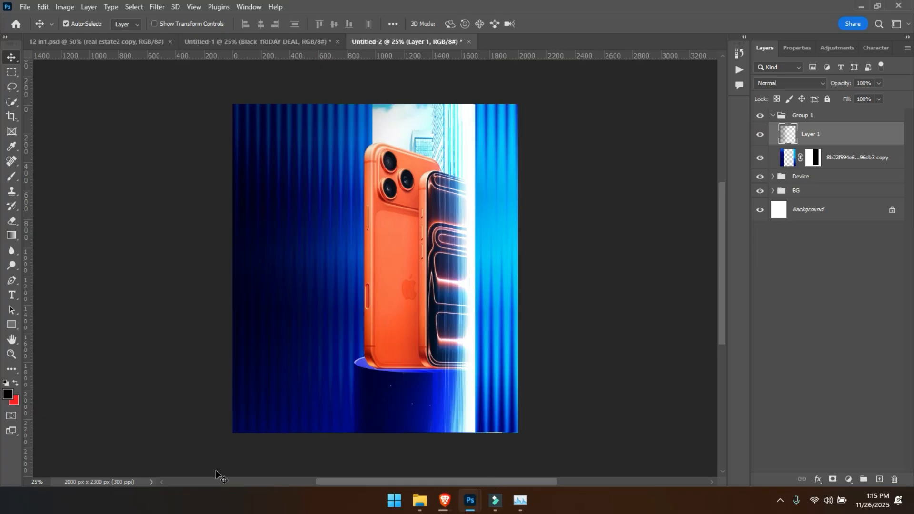
- Add the text "Cyber" near the wall's upper left in Montserrat ExtraBold and set its size to 37 pt
key("t")
left_click(259, 190)
type("Cyber")
key("ctrl+a")
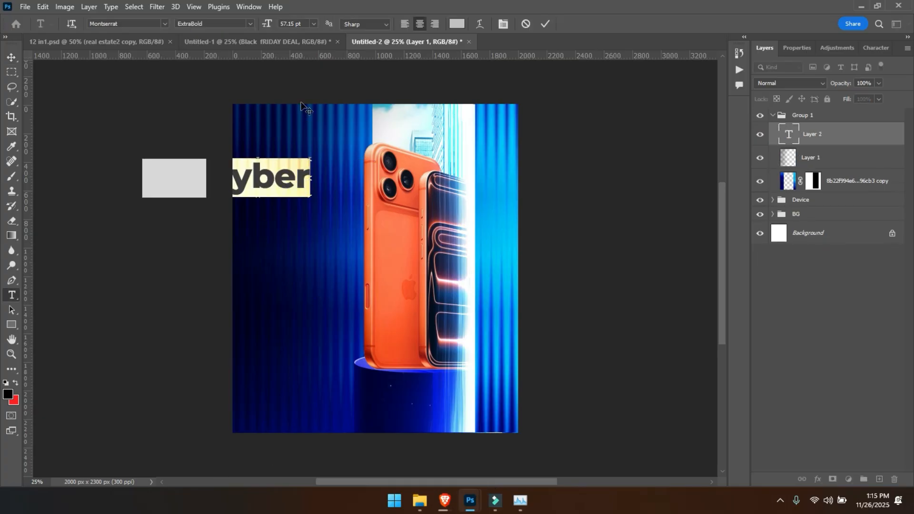
left_click_drag(266, 22, 254, 27)
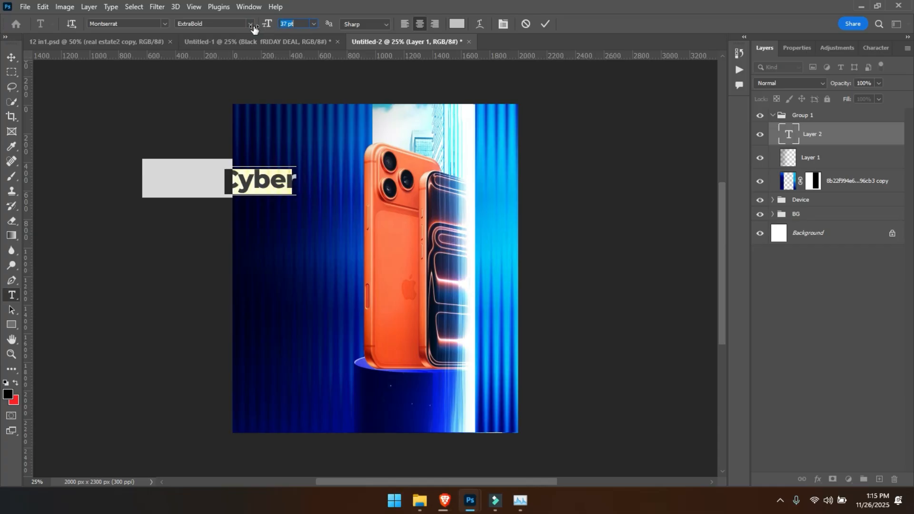
- Enlarge the "Cyber" text to about 129% and position it on the dark wall left of the orange phone
left_click(11, 57)
key("ctrl+t")
left_click_drag(265, 182, 346, 187)
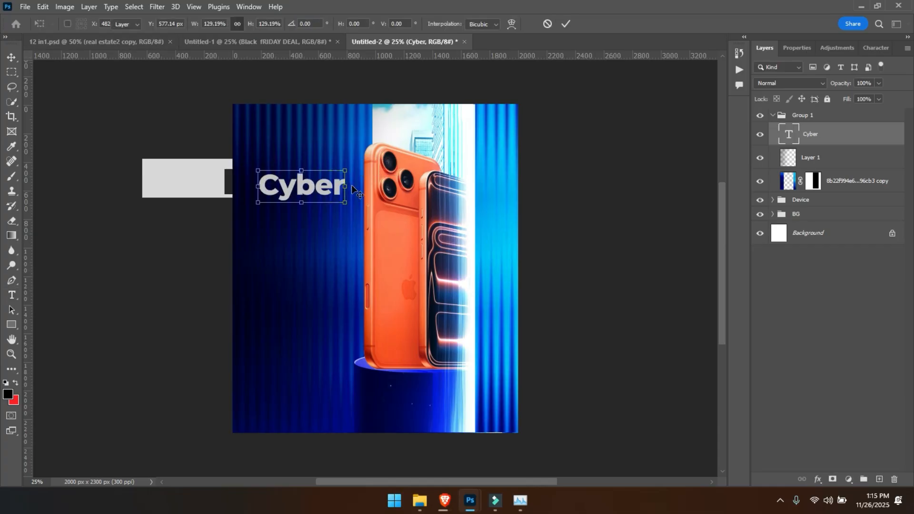
key("Return")
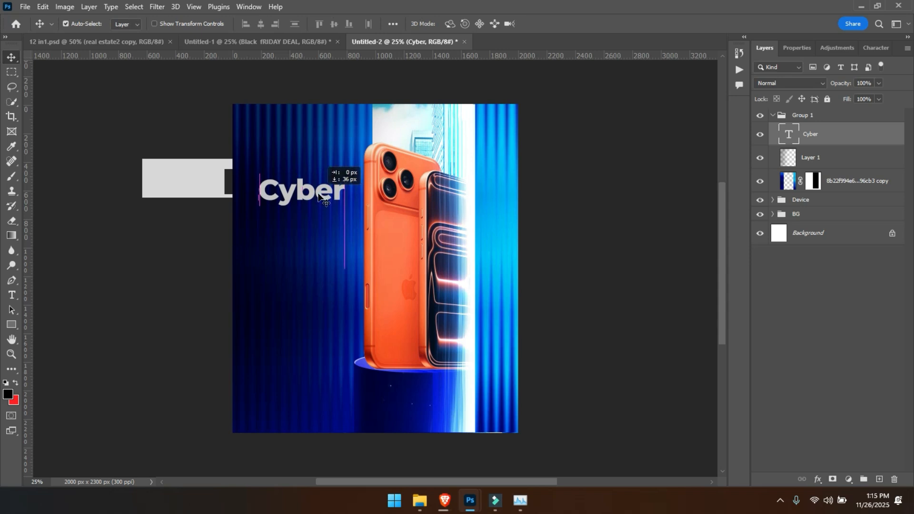
- Change the "Cyber" text's colour to off-white f0f0f0 and its font style to ExtraBold Italic
double_click(318, 189)
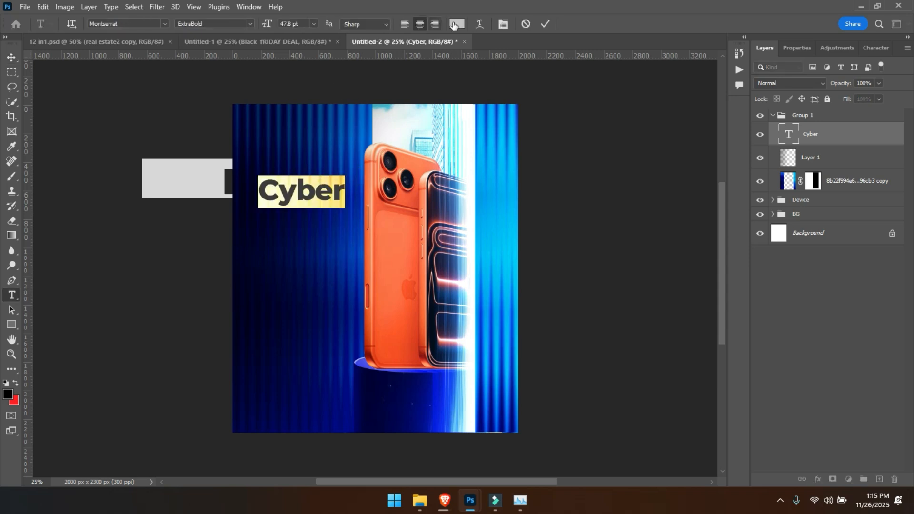
left_click(457, 23)
left_click_drag(617, 160, 603, 144)
key("Return")
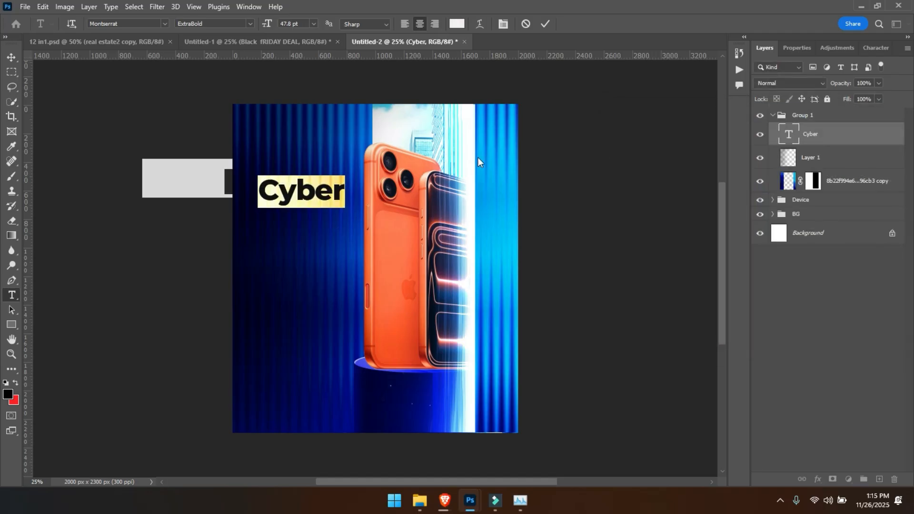
left_click(158, 24)
left_click(251, 24)
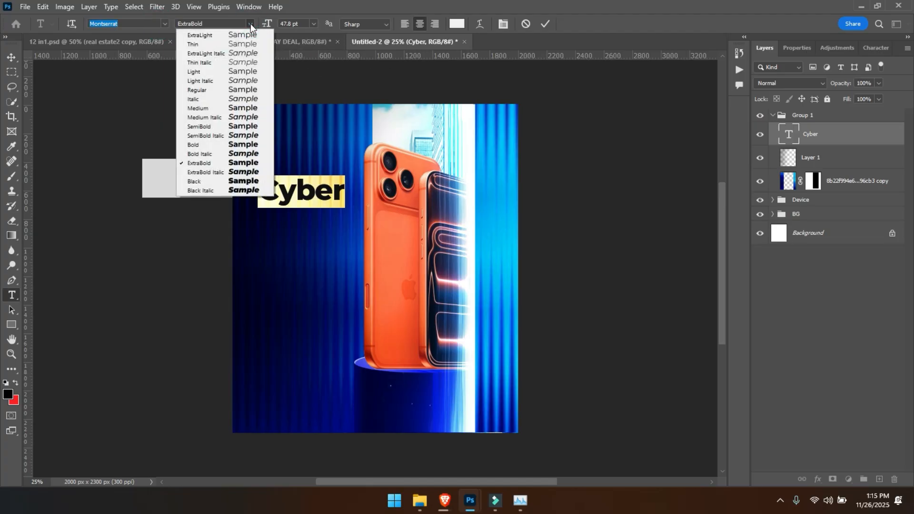
left_click(220, 172)
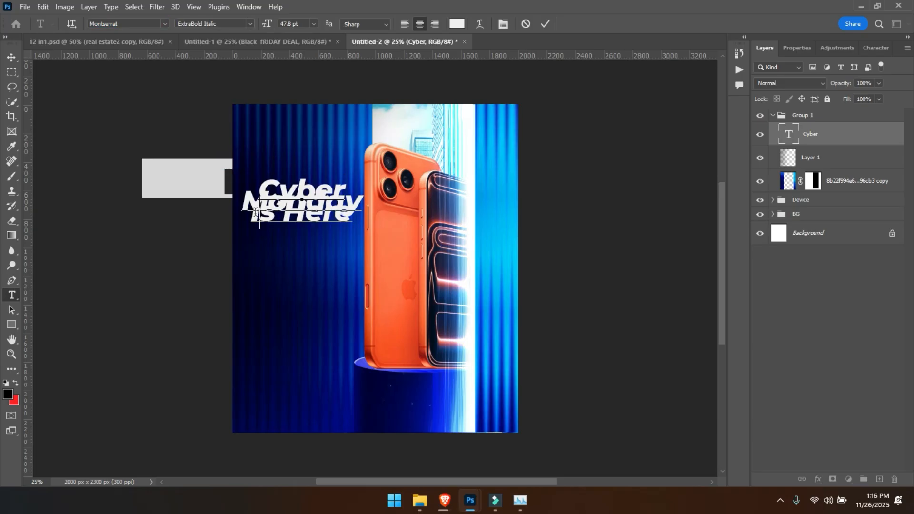
- Extend the headline to "Cyber Monday Is Here" on three lines and set its leading to 39 pt
key("ctrl+a")
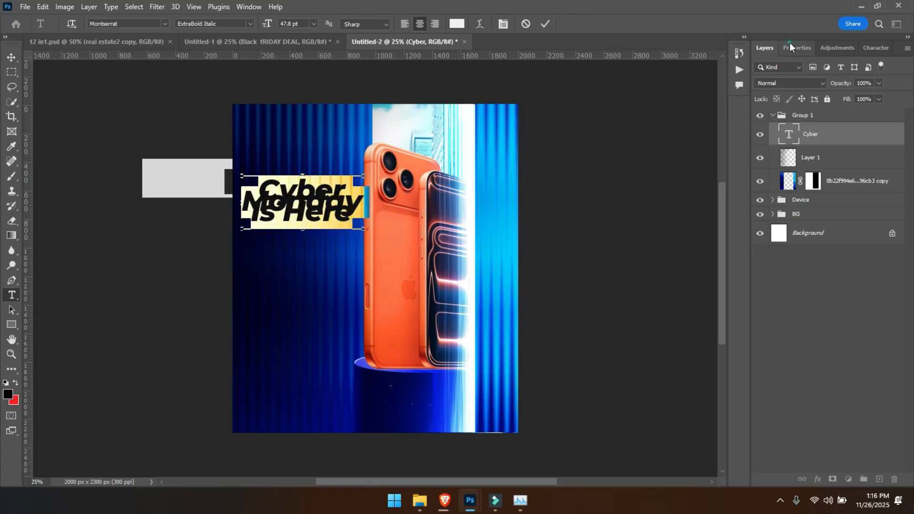
left_click(790, 43)
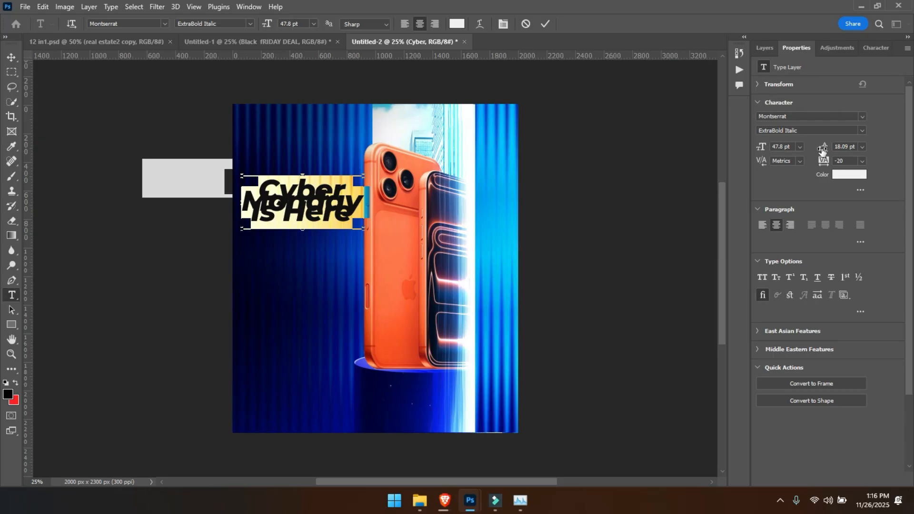
left_click_drag(824, 148, 834, 146)
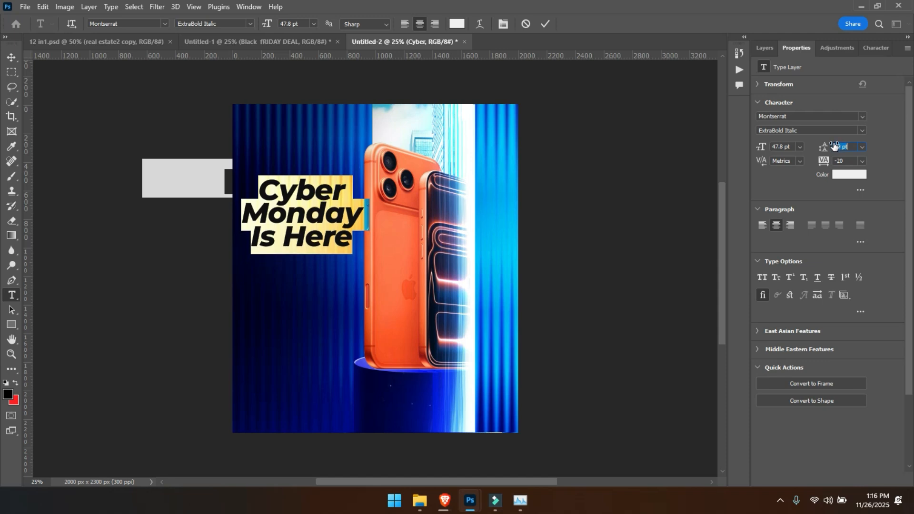
- Left-align the headline, set its size to 43 pt and move it onto the dark wall beside the orange phone
left_click(762, 224)
left_click_drag(762, 151, 761, 151)
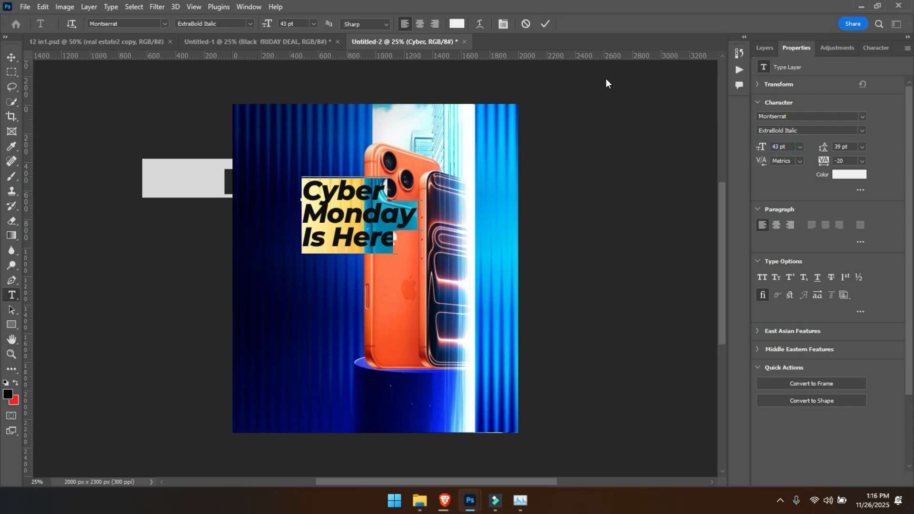
left_click(546, 23)
key("v")
left_click_drag(323, 221, 275, 214)
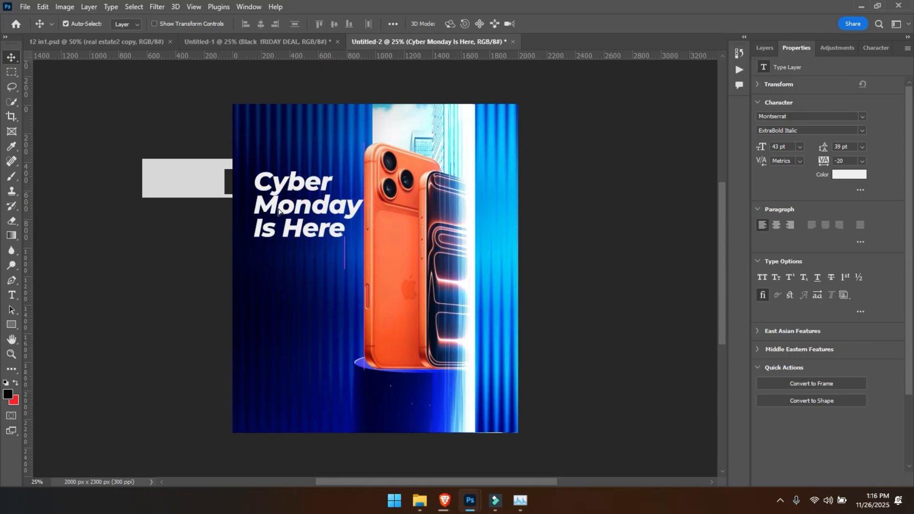
left_click_drag(373, 80, 549, 431)
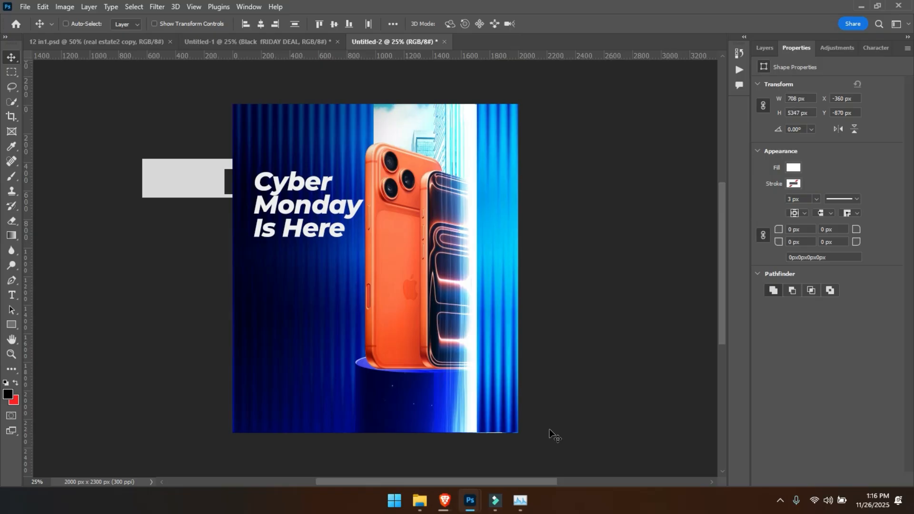
key("shift+Left")
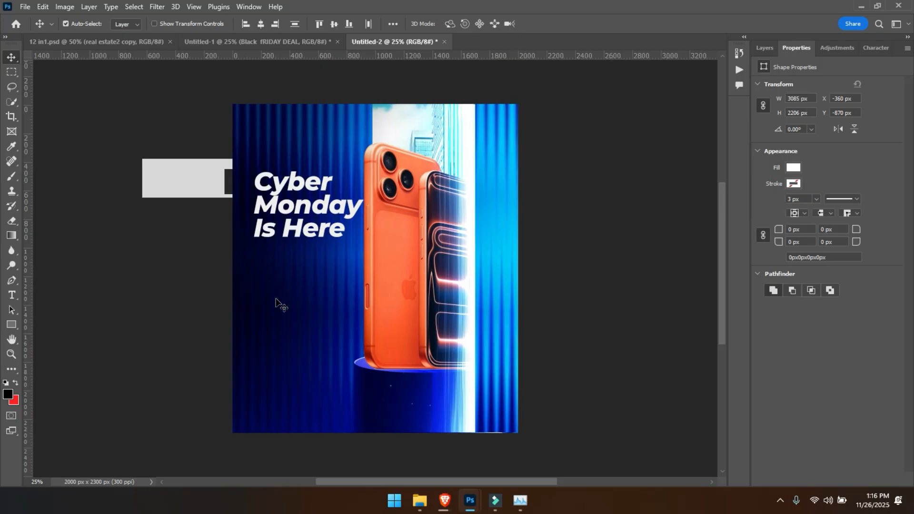
left_click(765, 48)
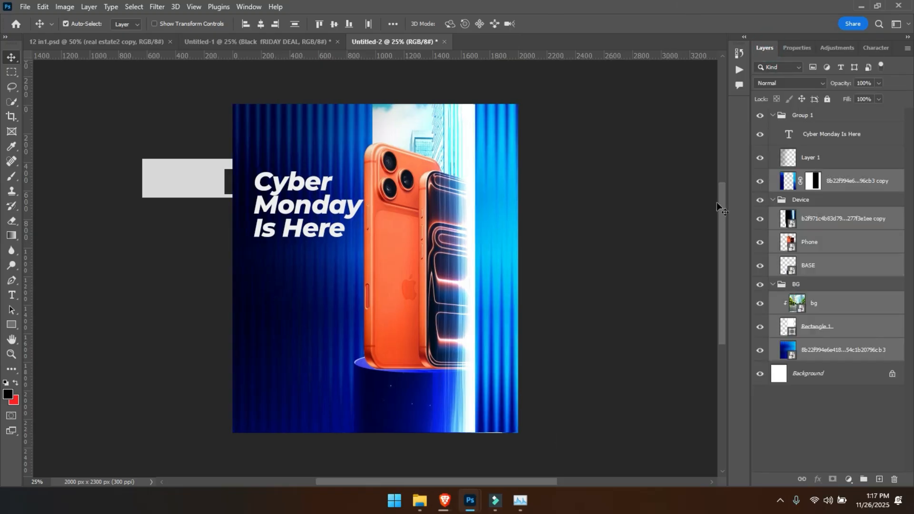
left_click(645, 247)
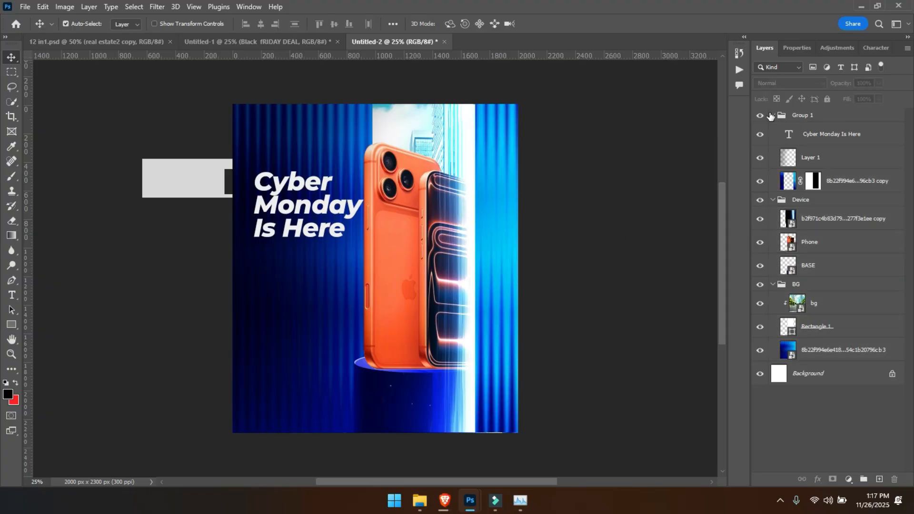
left_click(837, 178)
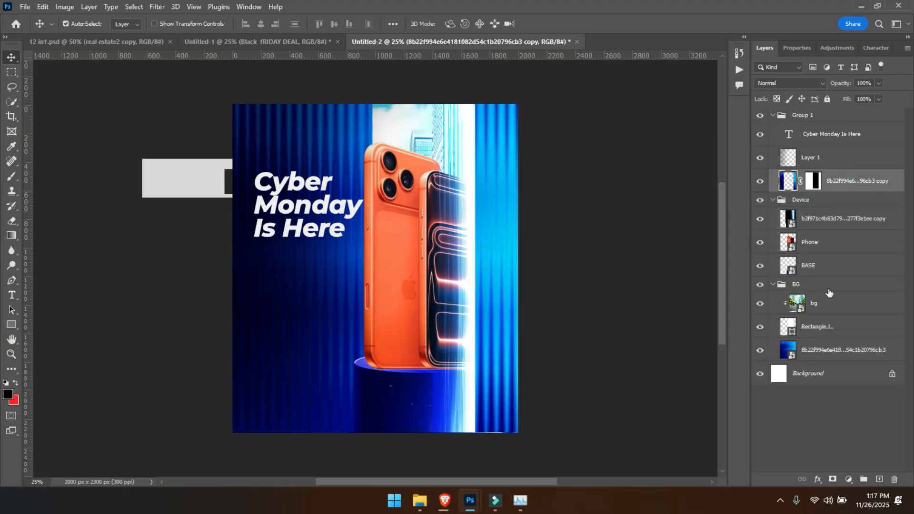
left_click(828, 201)
left_click(835, 178)
left_click(394, 411)
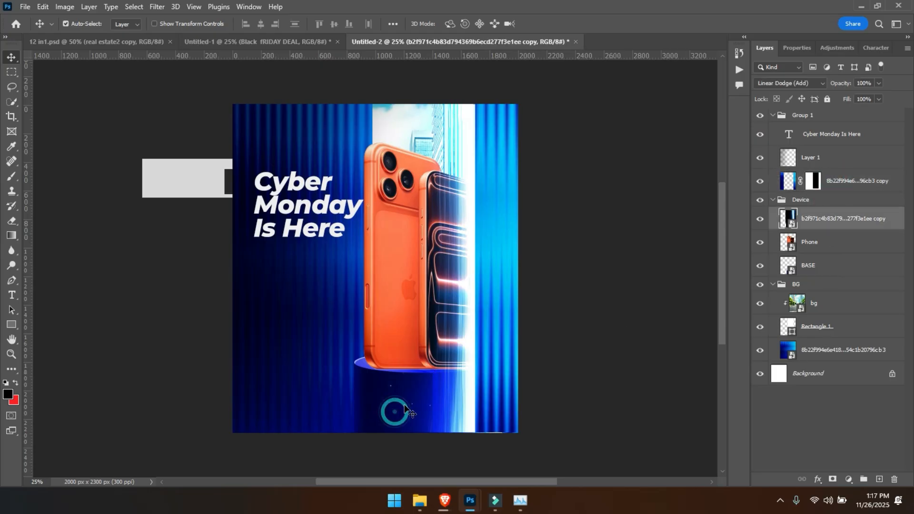
- Nudge the Device group together with the bg image and its Rectangle 1 frame about 100 px to the right
left_click(772, 200)
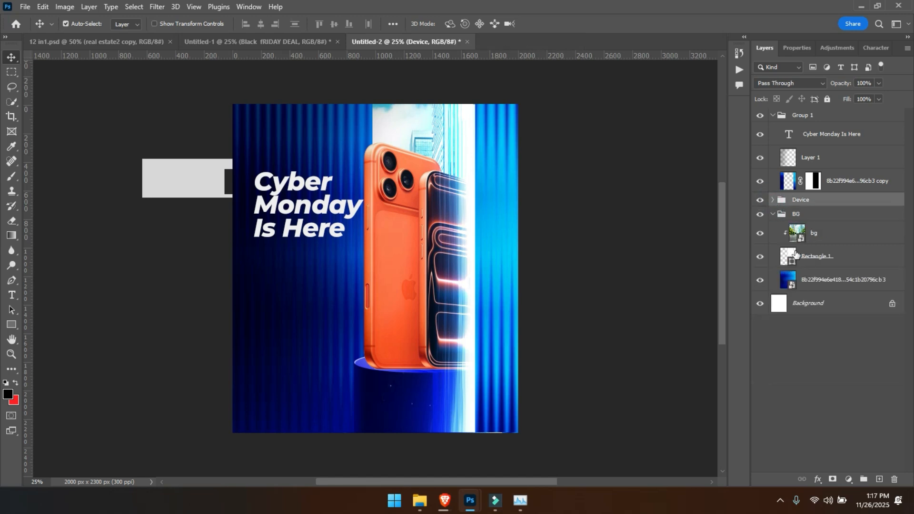
key("shift+Right")
key("shift+Left")
left_click(821, 257)
left_click(818, 233, "ctrl")
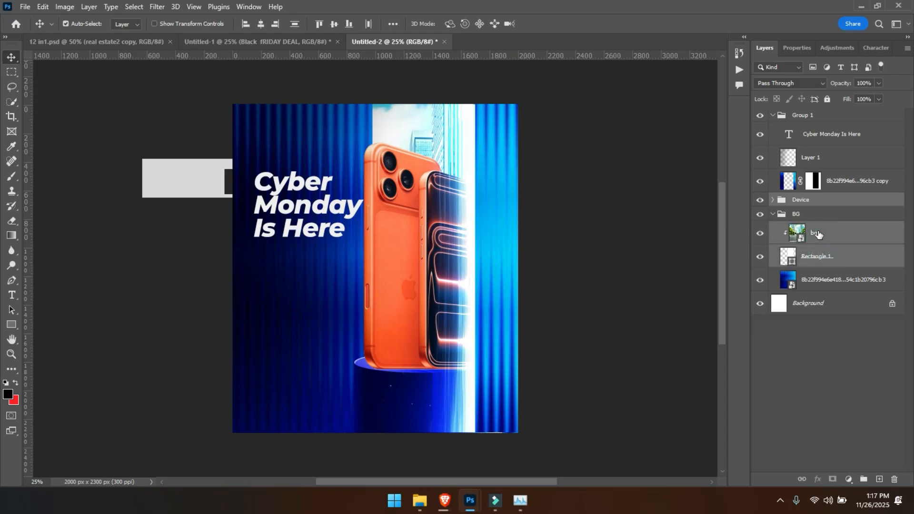
key("shift+Right")
key("shift+Right")
key("shift+Right")
key("shift+Right")
key("shift+Right")
key("shift+Right")
key("shift+Right")
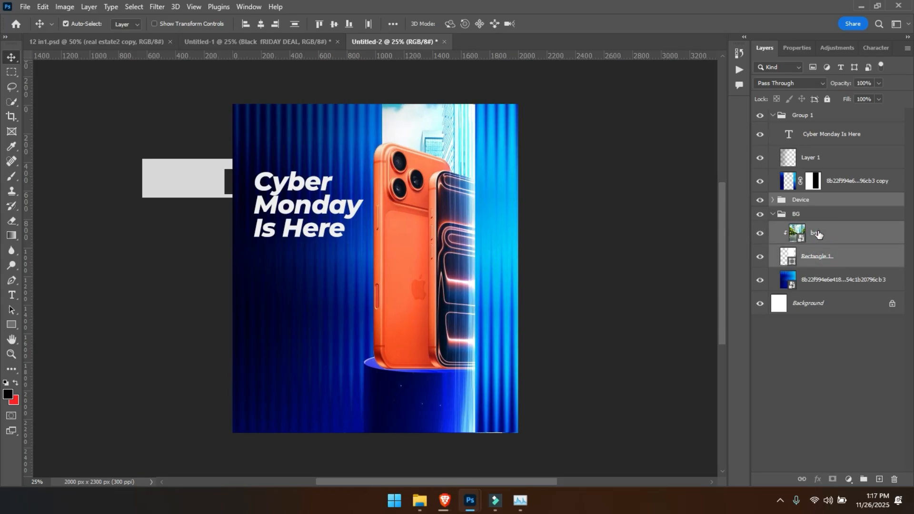
key("shift+Right")
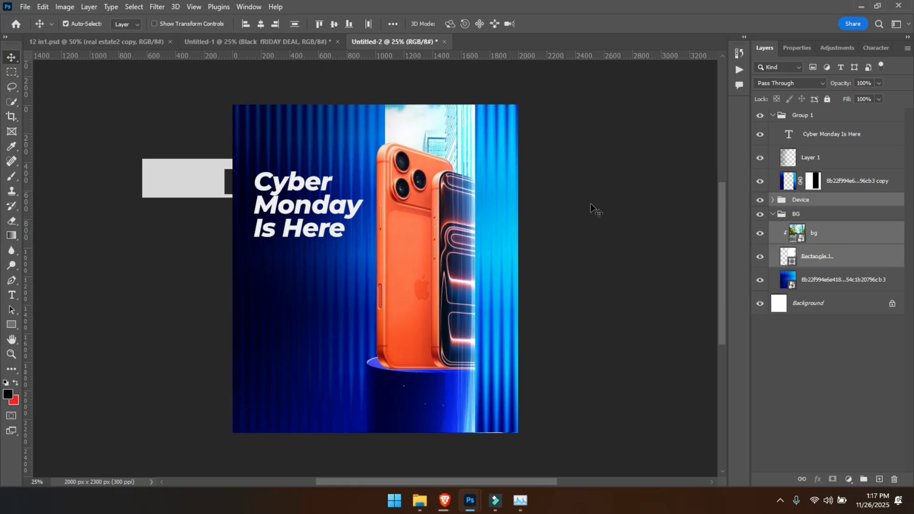
key("shift+Right")
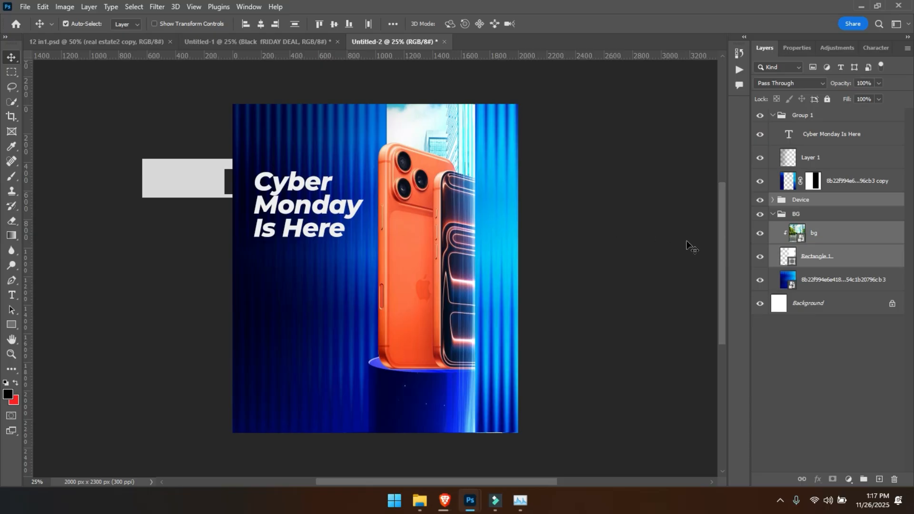
- Move the headline slightly up and to the right, and set its leading to 42 pt
left_click(585, 264)
left_click_drag(326, 215, 330, 209)
double_click(327, 204)
key("ctrl+a")
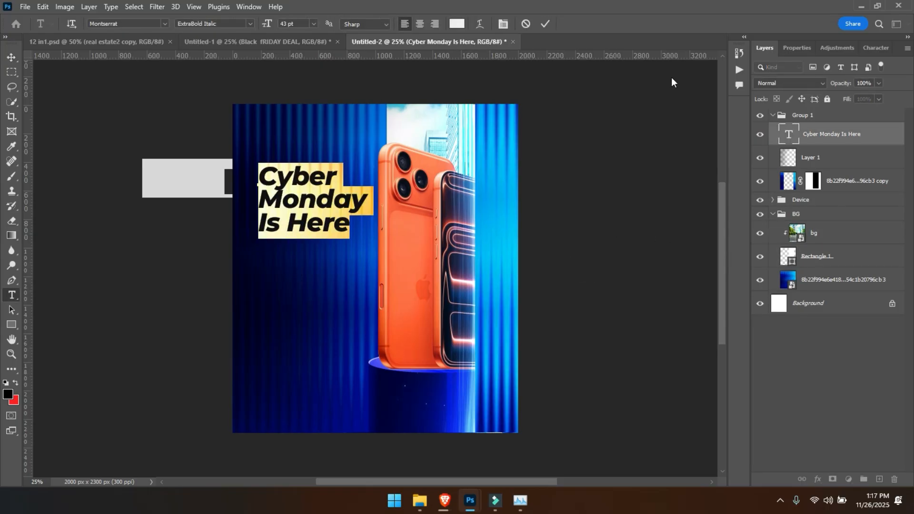
left_click(788, 44)
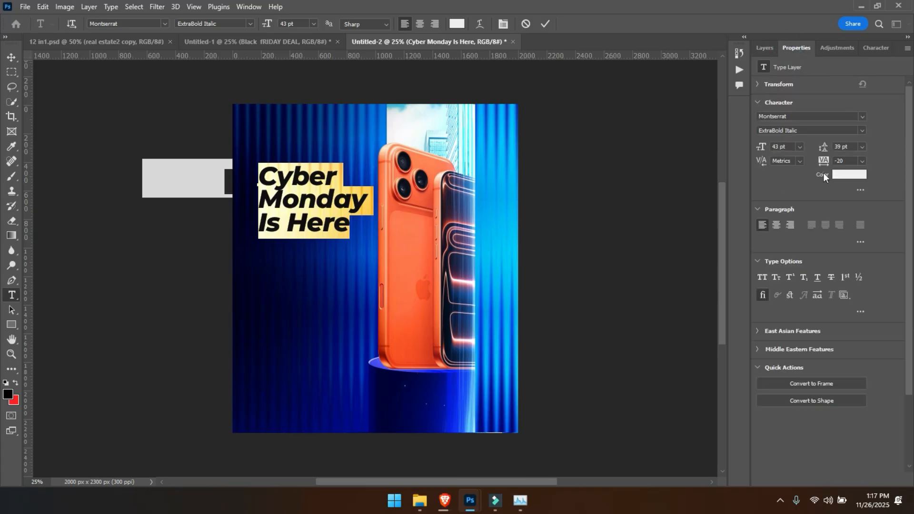
left_click_drag(826, 147, 826, 148)
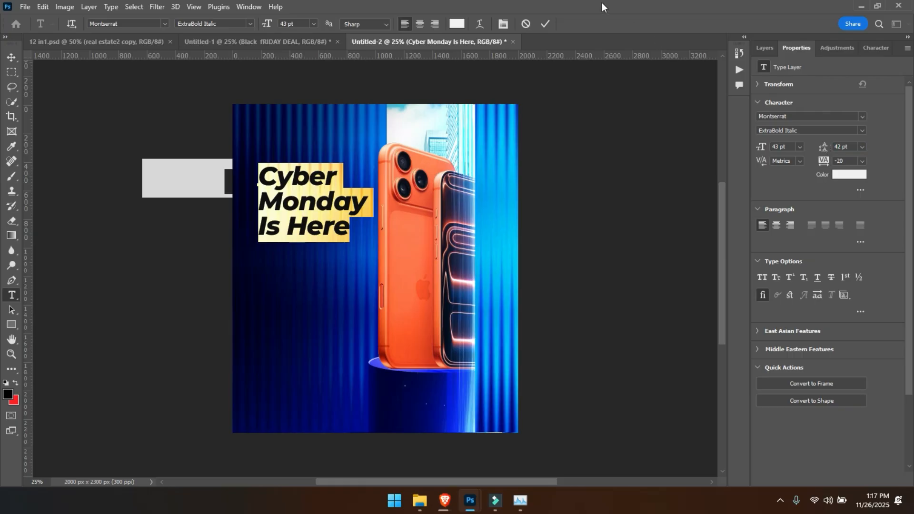
left_click(543, 27)
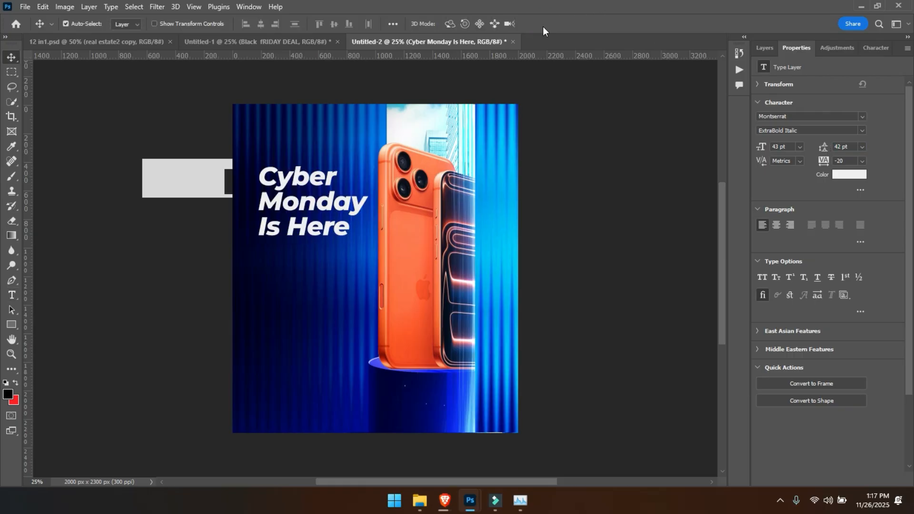
- Set the headline's text colour to light grey c6c5c5
key("ctrl+plus")
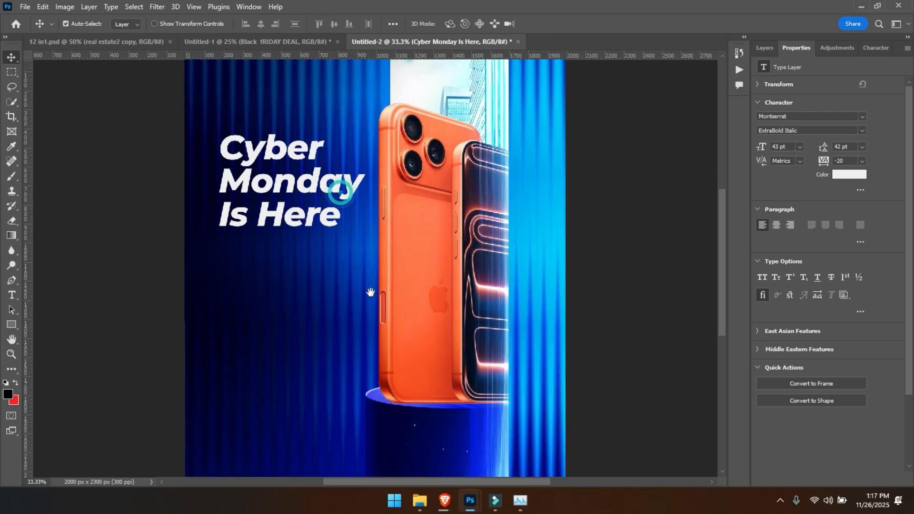
left_click_drag(371, 292, 409, 393)
key("ctrl+plus")
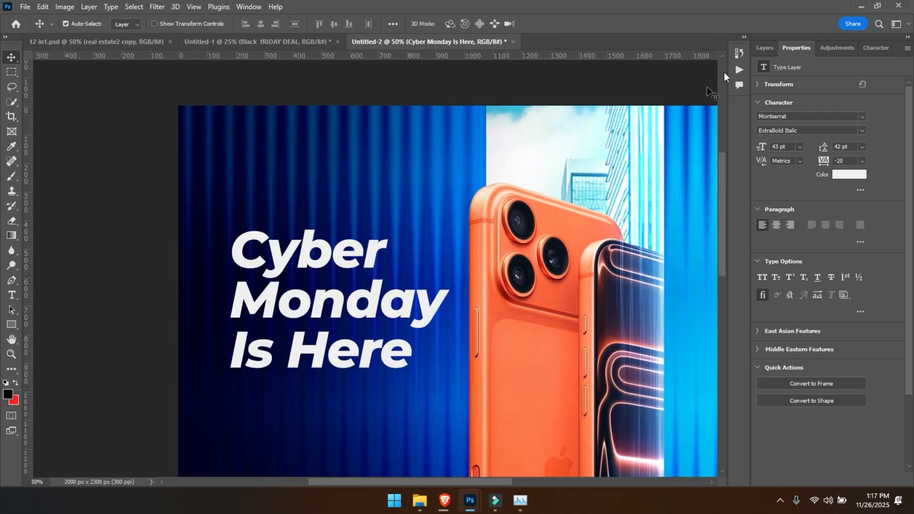
left_click(854, 175)
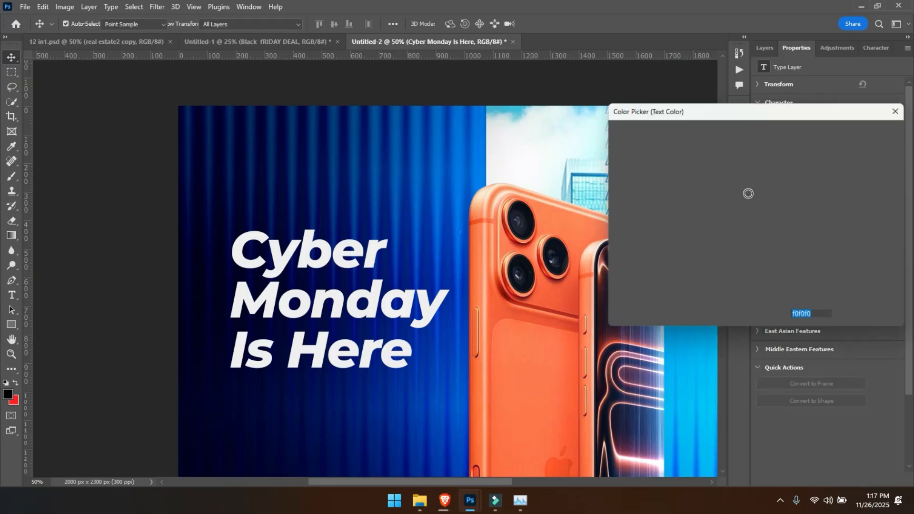
left_click_drag(615, 161, 612, 168)
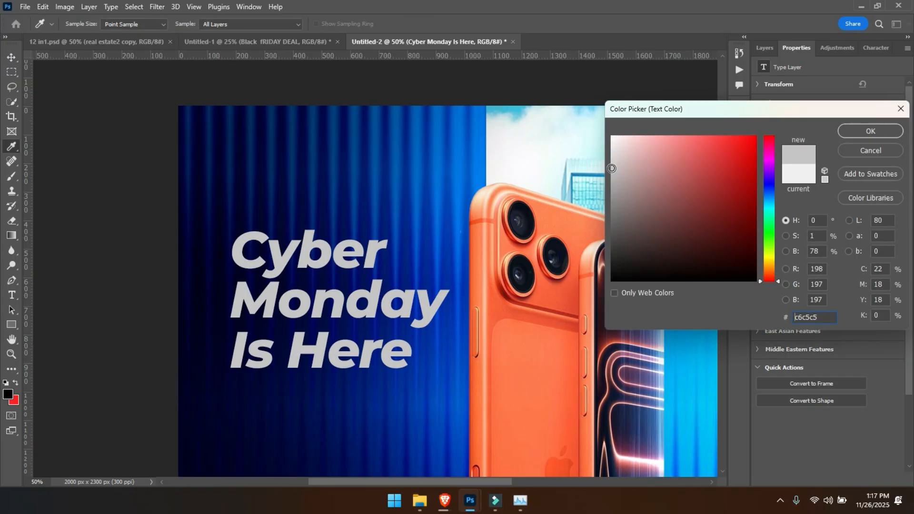
key("Return")
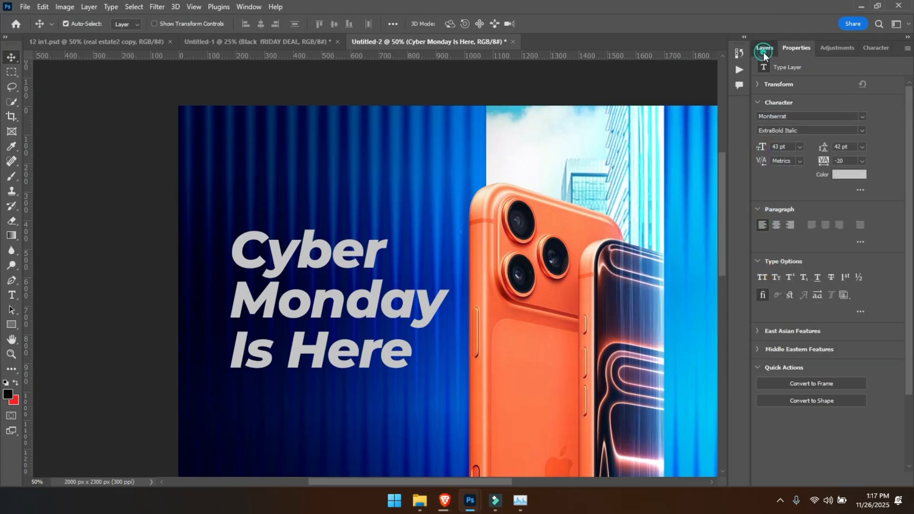
- Move the headline layer out of Group 1 to the top of the layer stack and collapse the group
left_click(763, 50)
left_click_drag(819, 138, 792, 109)
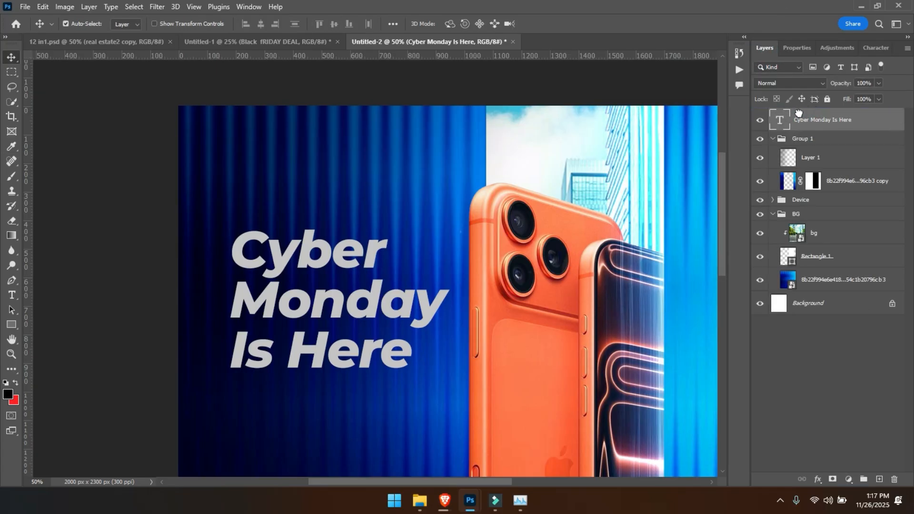
left_click(773, 138)
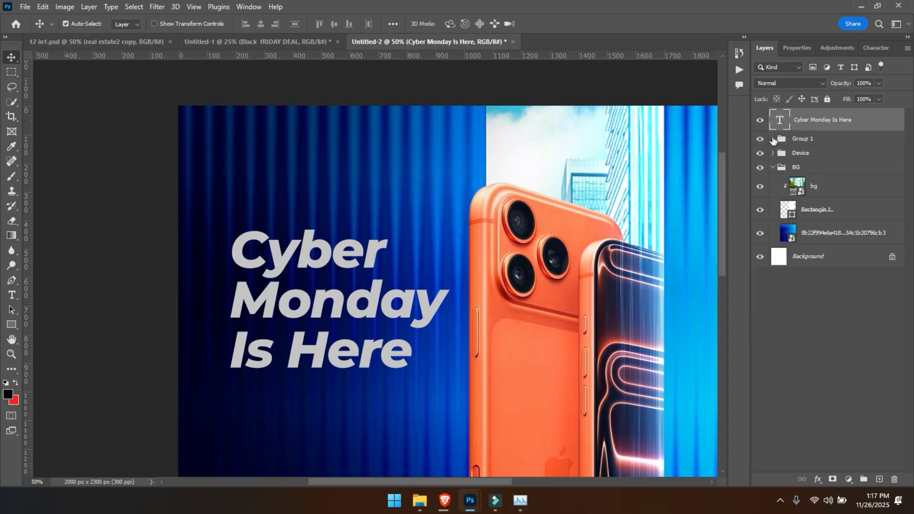
- Rename Group 1 as "Extra" and collapse the BG group
double_click(810, 138)
type("Extra")
key("Return")
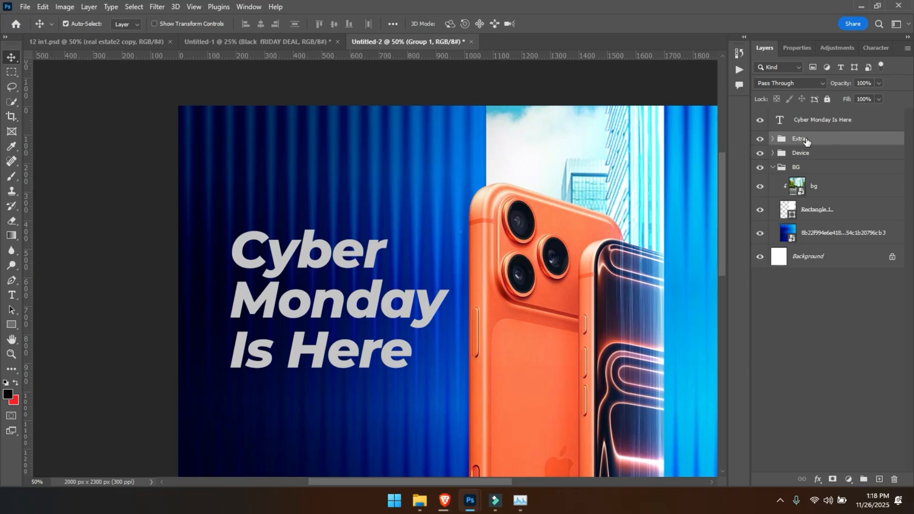
left_click(815, 115)
left_click(773, 168)
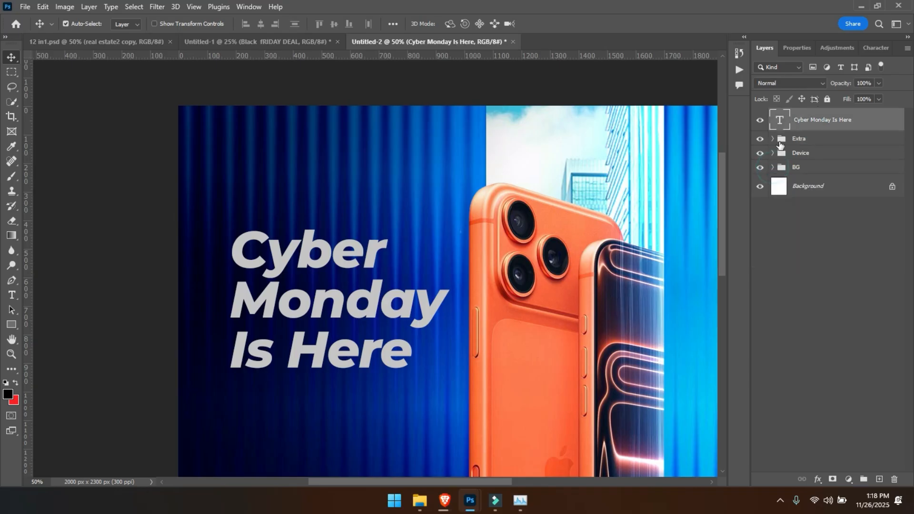
- Add a Stroke effect to the "Cyber Monday Is Here" layer, positioned outside and coloured white ffffff
right_click(822, 120)
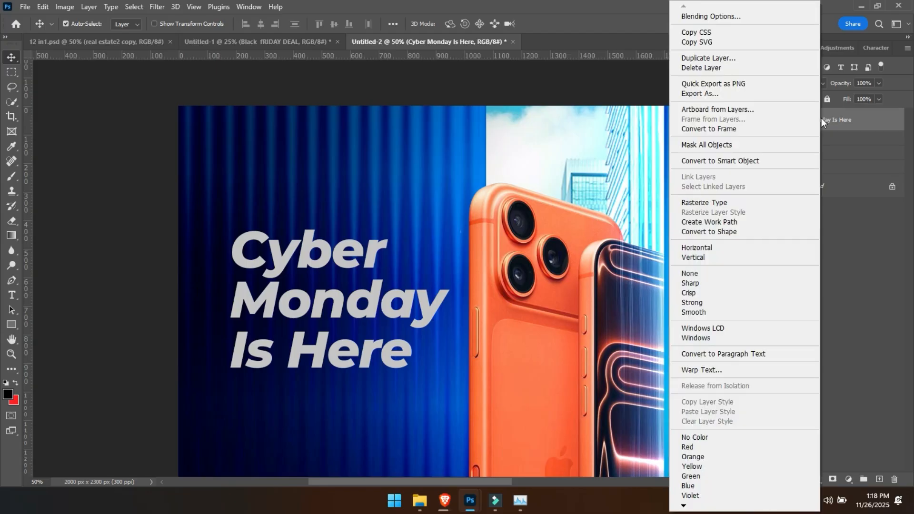
left_click(746, 16)
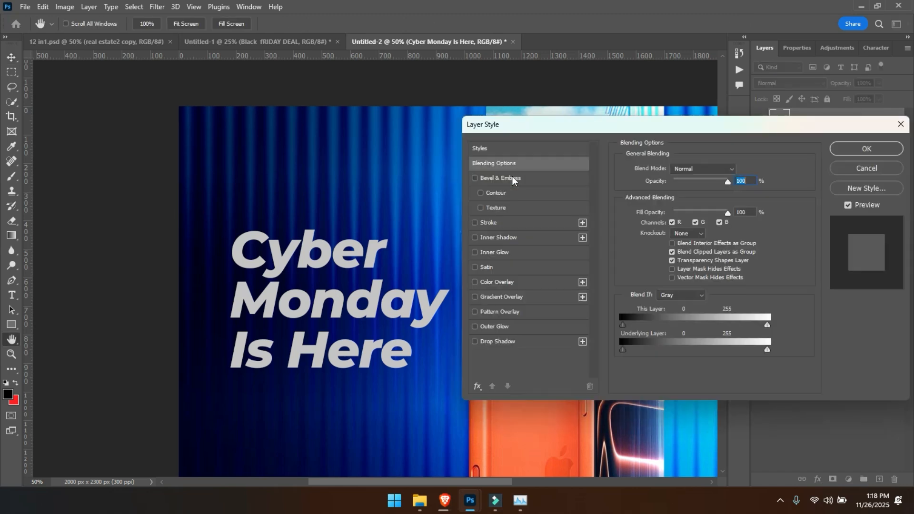
left_click(495, 224)
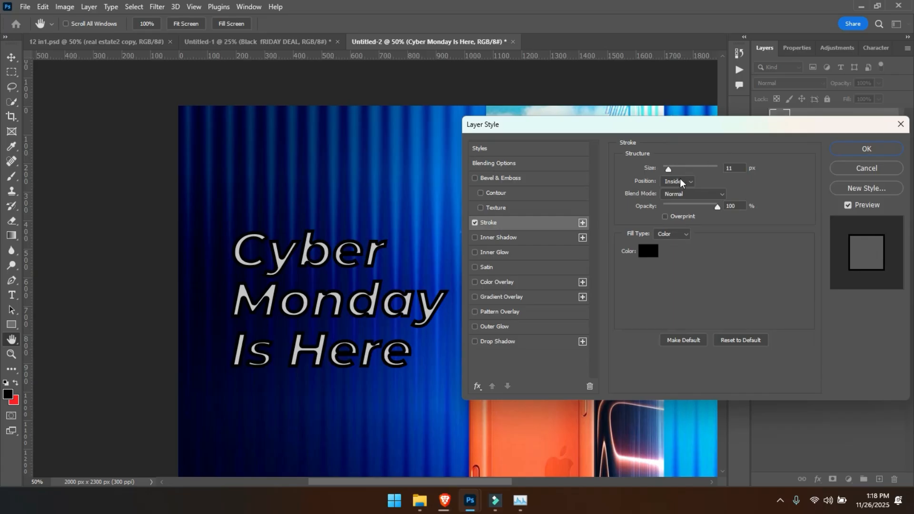
left_click(681, 183)
left_click(675, 189)
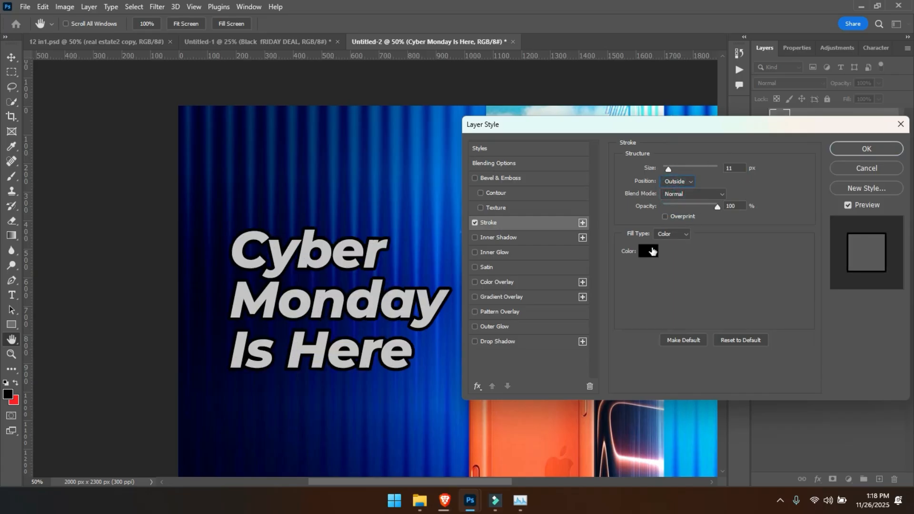
left_click(652, 252)
left_click_drag(639, 174, 606, 114)
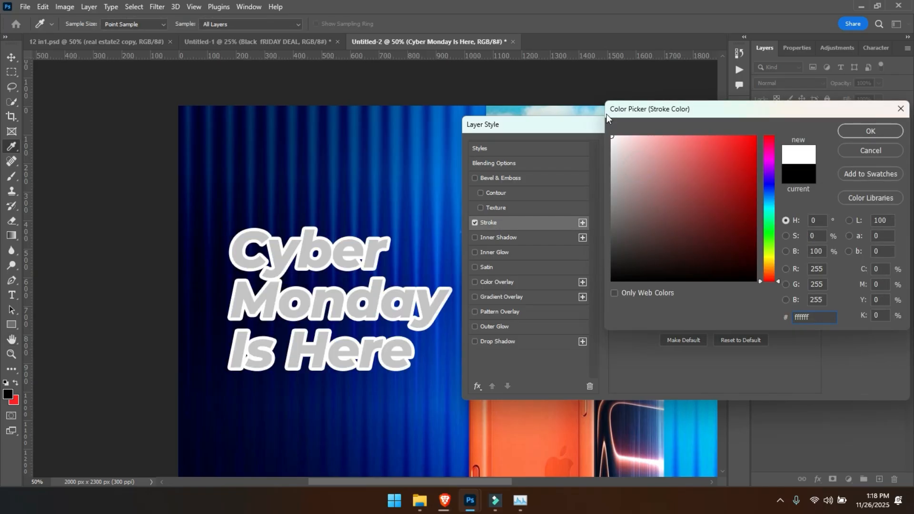
key("Return")
- Thin the headline's stroke to just a few pixels and apply the layer style
left_click_drag(669, 170, 664, 168)
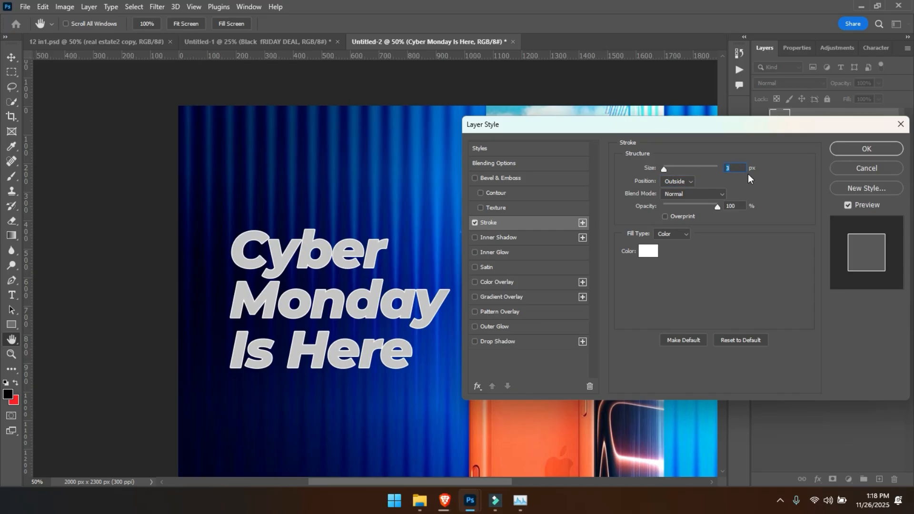
key("Down")
key("Return")
key("v")
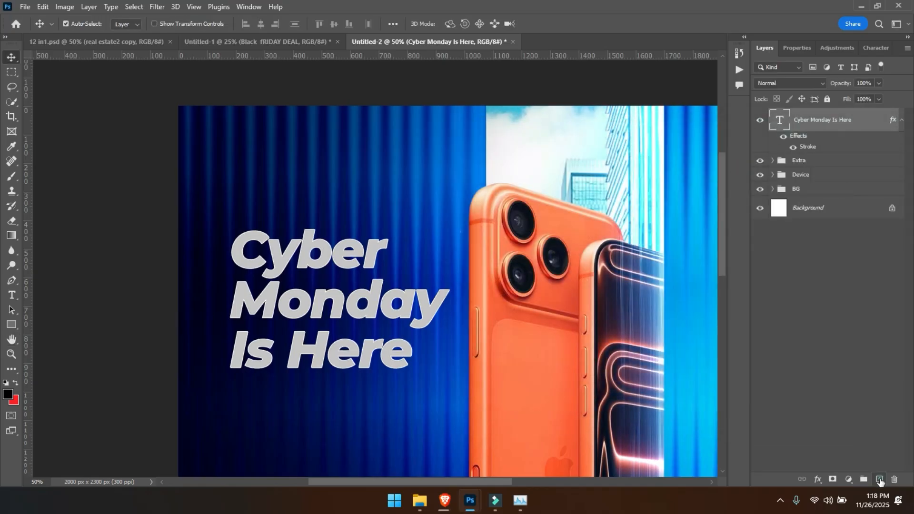
- Add a new empty layer above the headline and clip it to the text with a clipping mask
left_click(879, 479)
left_click_drag(800, 130, 801, 136)
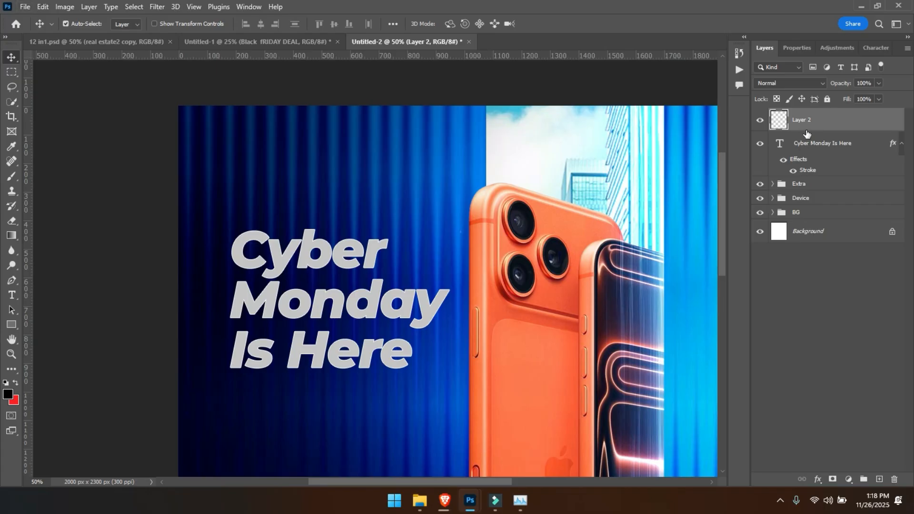
right_click(810, 133)
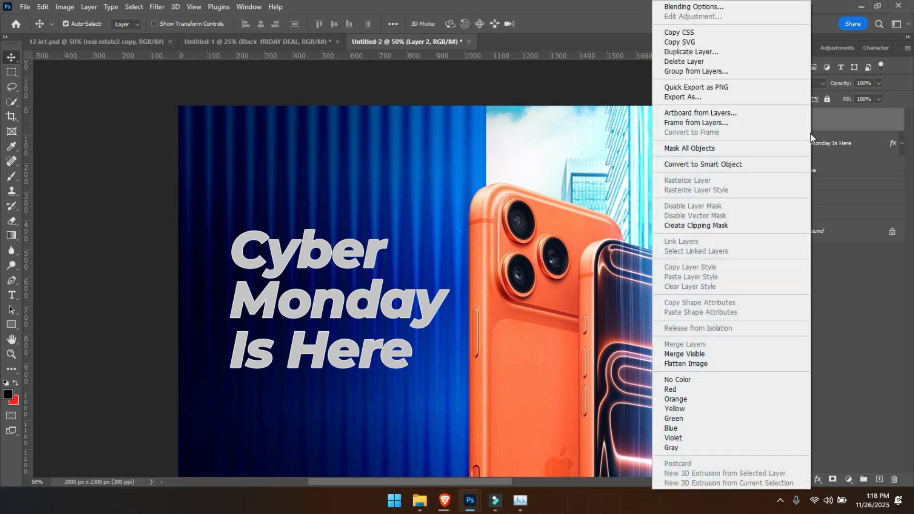
left_click(719, 227)
key("b")
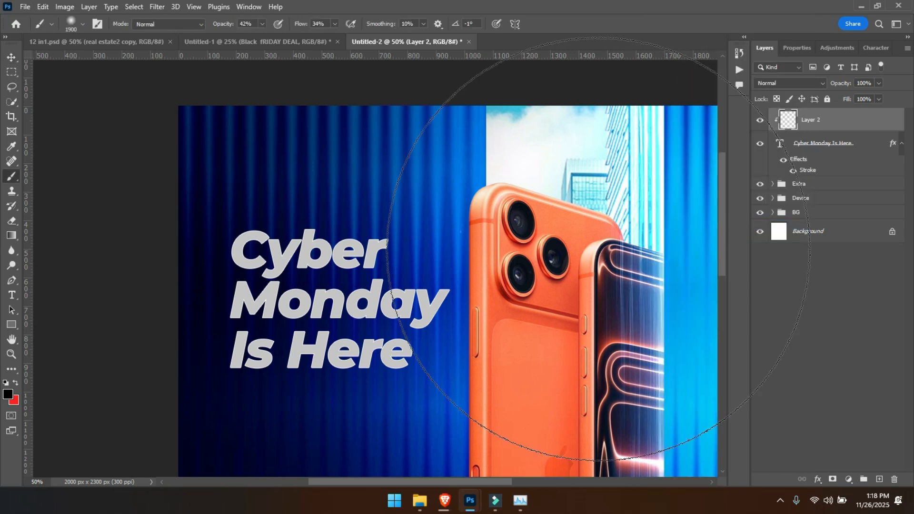
key("bracketleft")
key("bracketleft")
key("bracketleft")
key("bracketleft")
key("bracketleft")
key("bracketleft")
key("bracketleft")
key("bracketleft")
- Try a diagonal white-to-transparent gradient across the headline on the clipped layer
left_click(9, 237)
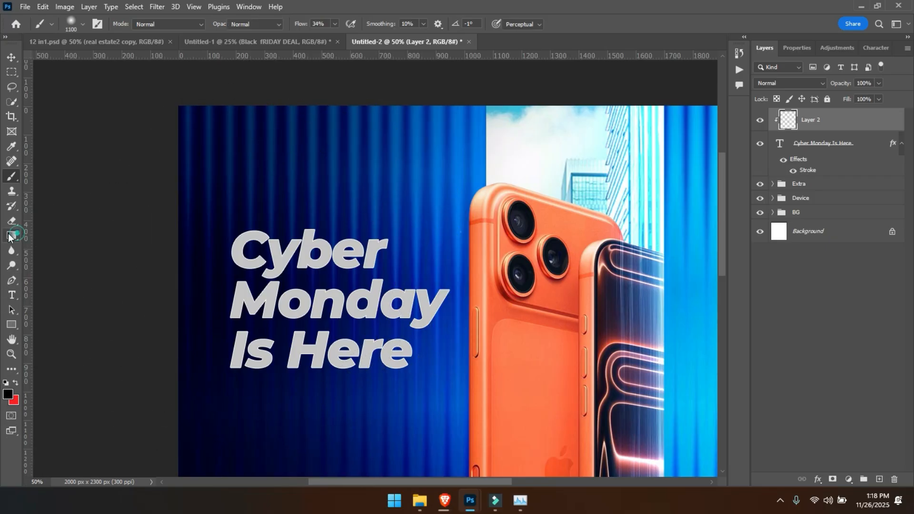
left_click(10, 393)
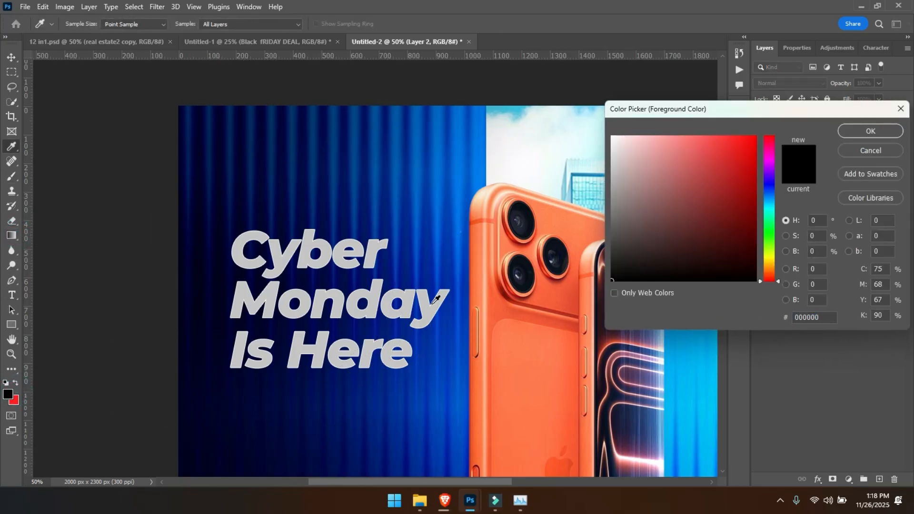
left_click_drag(633, 203, 562, 101)
key("Return")
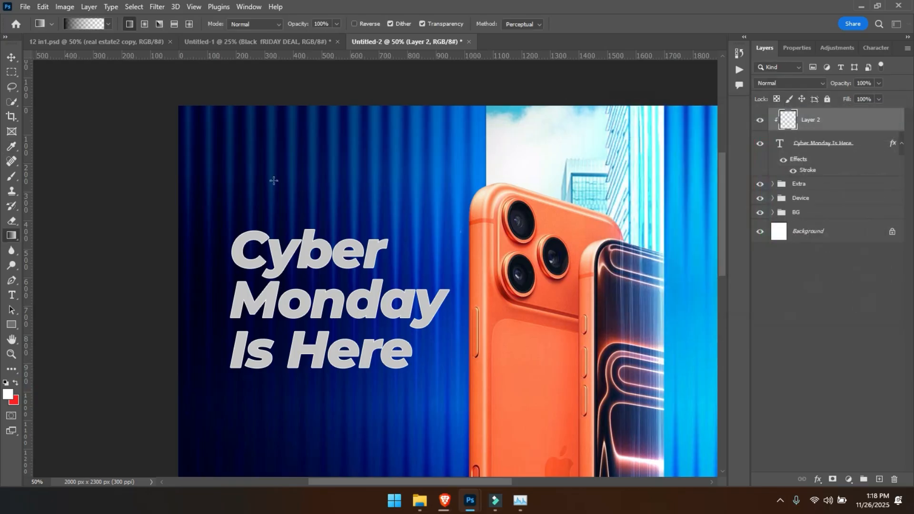
left_click_drag(243, 239, 408, 388)
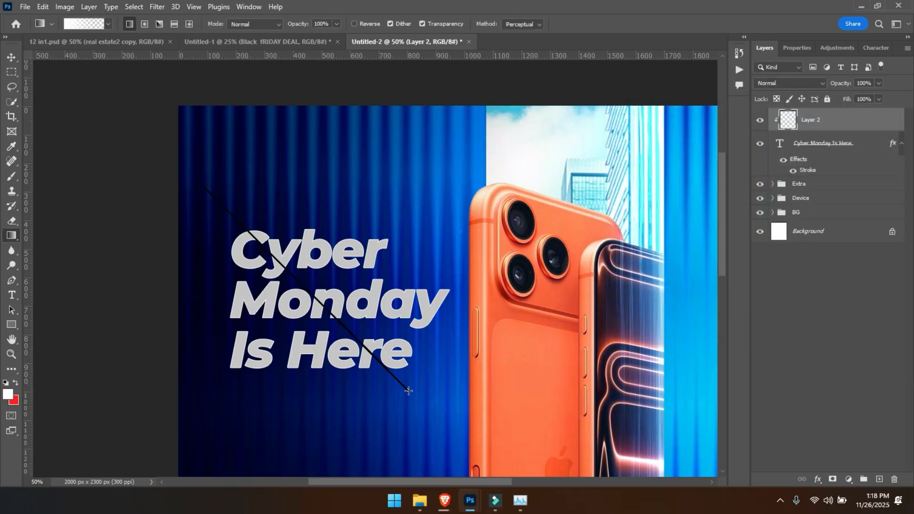
left_click_drag(225, 235, 360, 364)
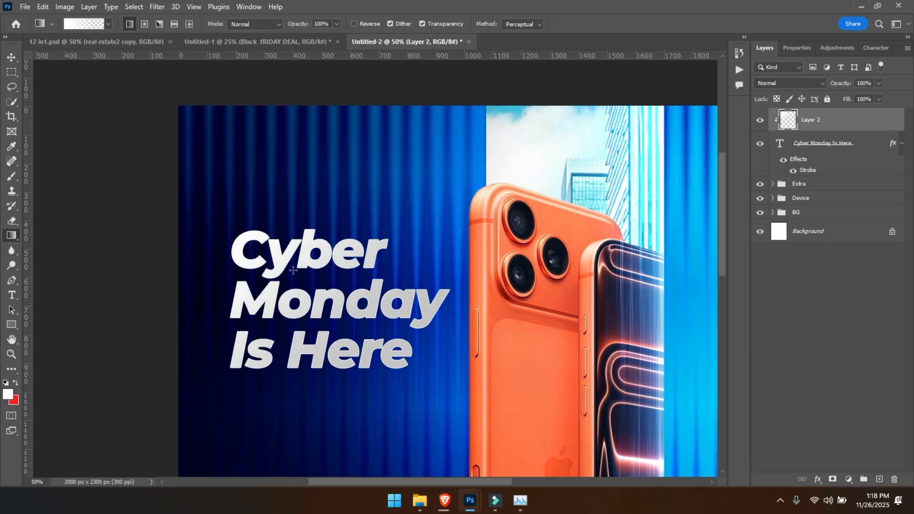
key("ctrl+plus")
key("ctrl+minus")
key("ctrl+plus")
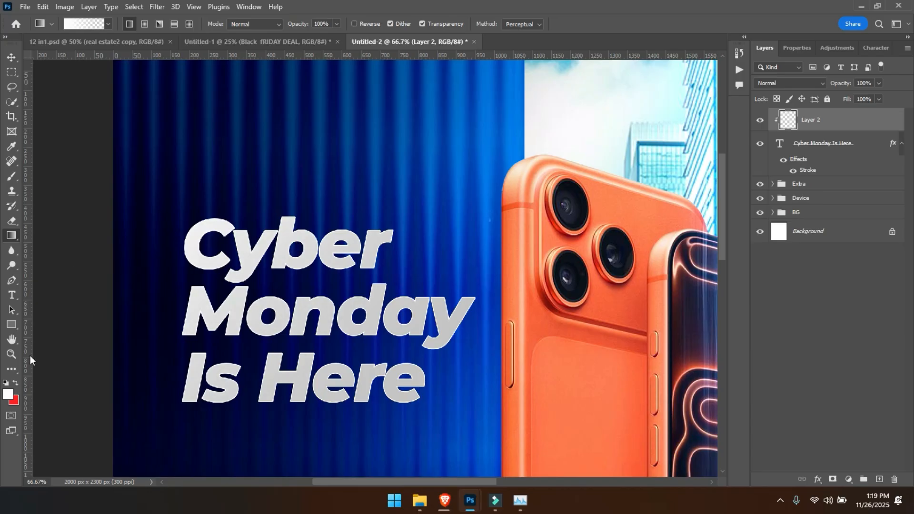
- Set the foreground colour to ebebeb and draw a diagonal foreground-to-transparent gradient from the headline's upper-left on the clipped layer
left_click(9, 395)
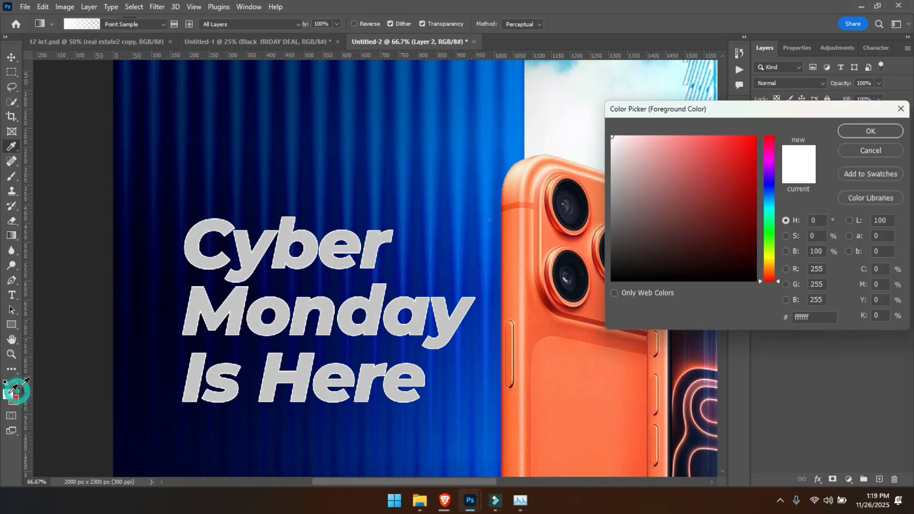
left_click(611, 142)
left_click_drag(610, 143, 609, 147)
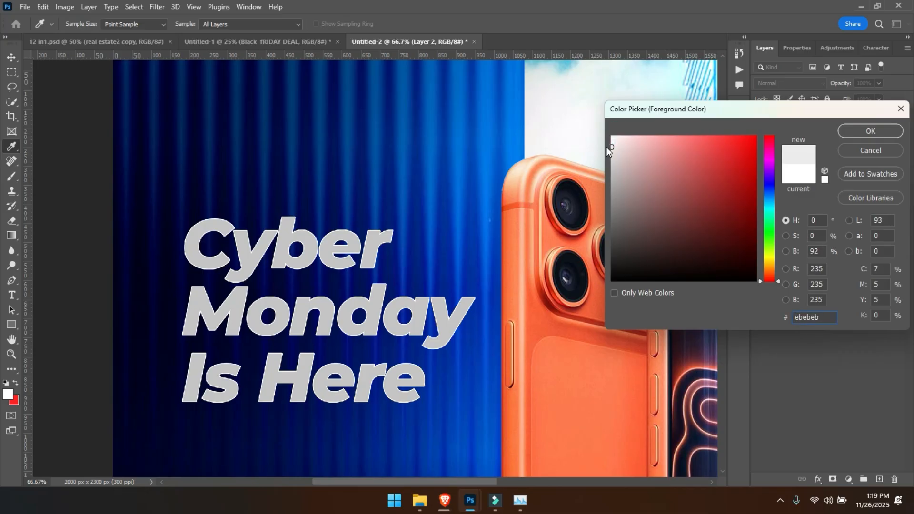
key("Return")
key("ctrl+minus")
left_click_drag(241, 212, 333, 333)
left_click_drag(231, 220, 255, 260)
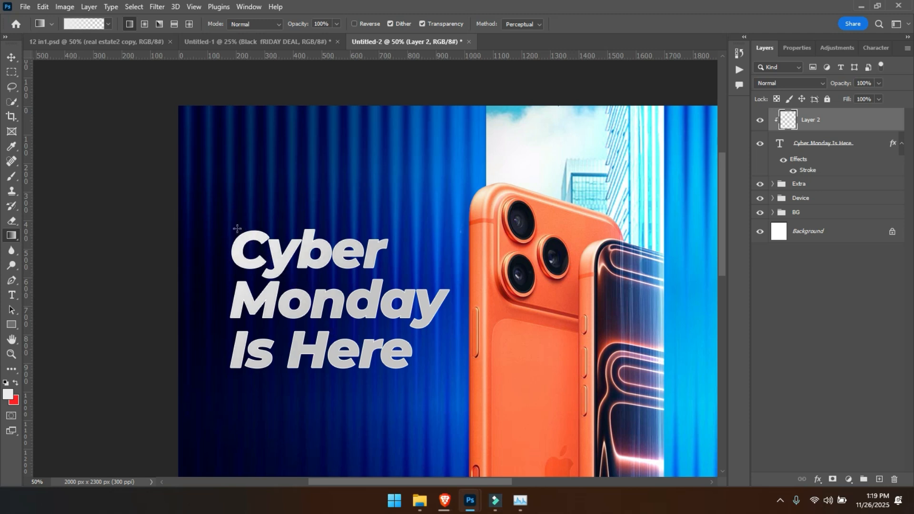
key("ctrl+plus")
key("ctrl+minus")
- Darken the headline's text colour to grey 9c9c9c
left_click(812, 147)
key("t")
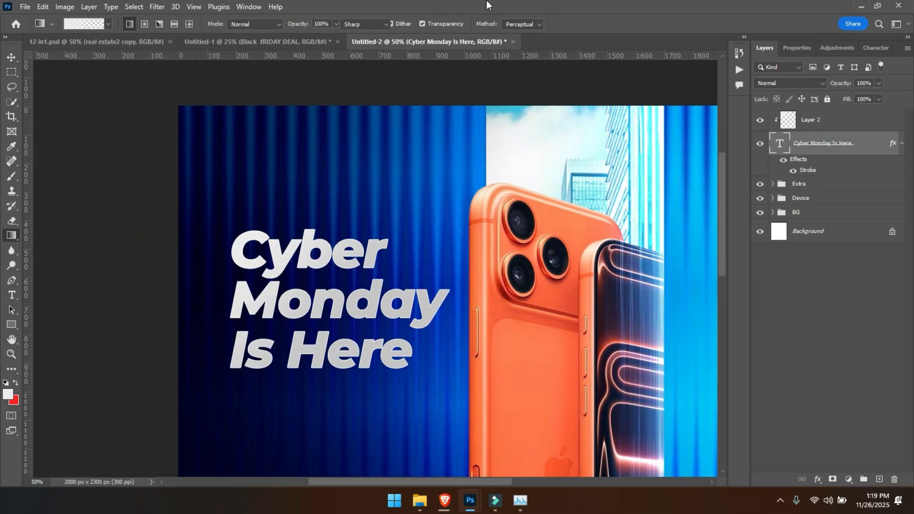
left_click(458, 24)
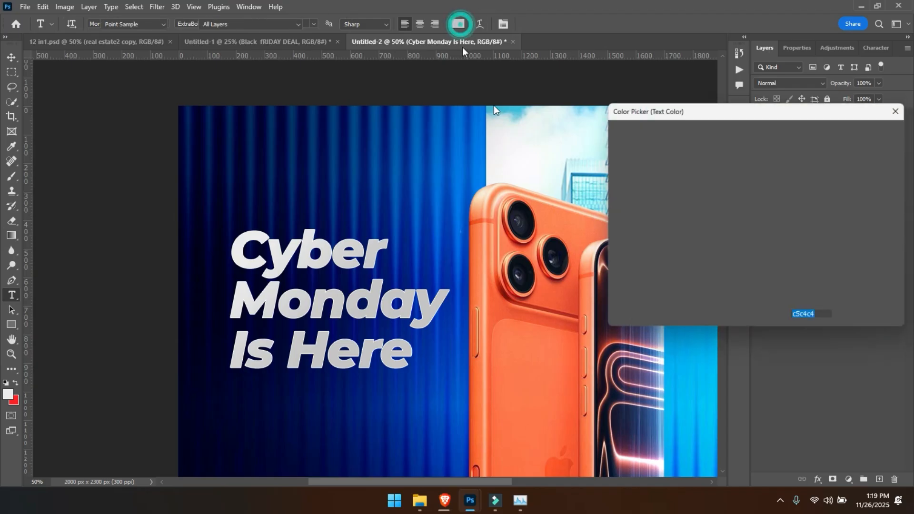
mouse_move(614, 171)
left_mouse_down()
mouse_move(612, 201)
mouse_move(611, 193)
left_mouse_up()
key("Return")
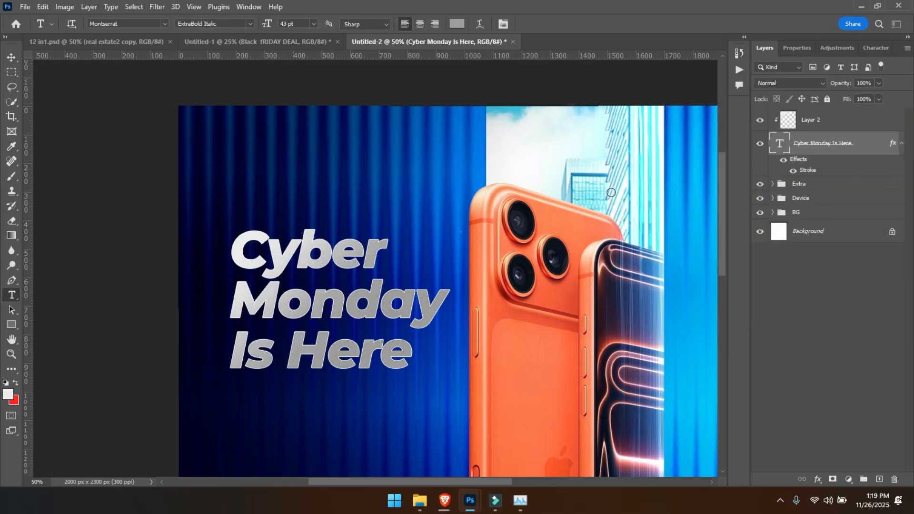
- Lower the opacity of the clipped gradient layer, Layer 2, to 89%
key("ctrl+minus")
key("ctrl+minus")
key("v")
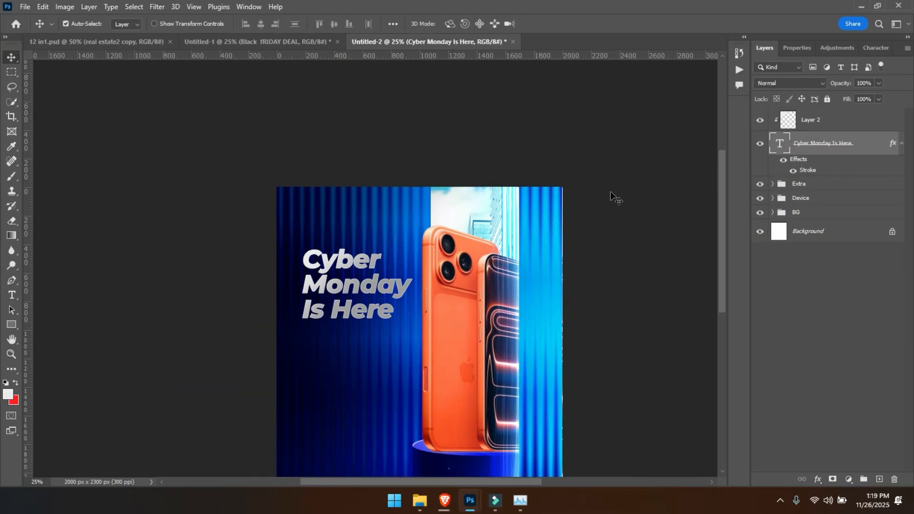
left_click_drag(339, 271, 368, 209)
key("ctrl+plus")
key("ctrl+plus")
left_click_drag(842, 89, 837, 92)
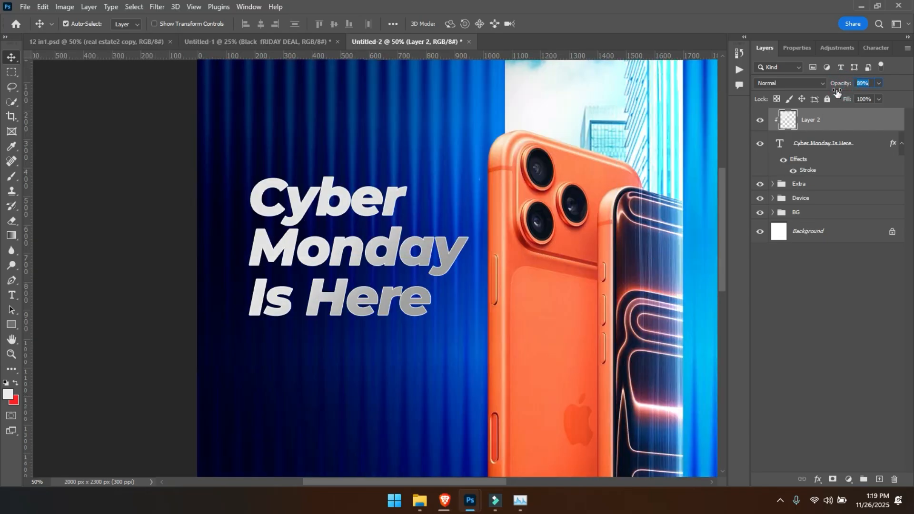
key("ctrl+minus")
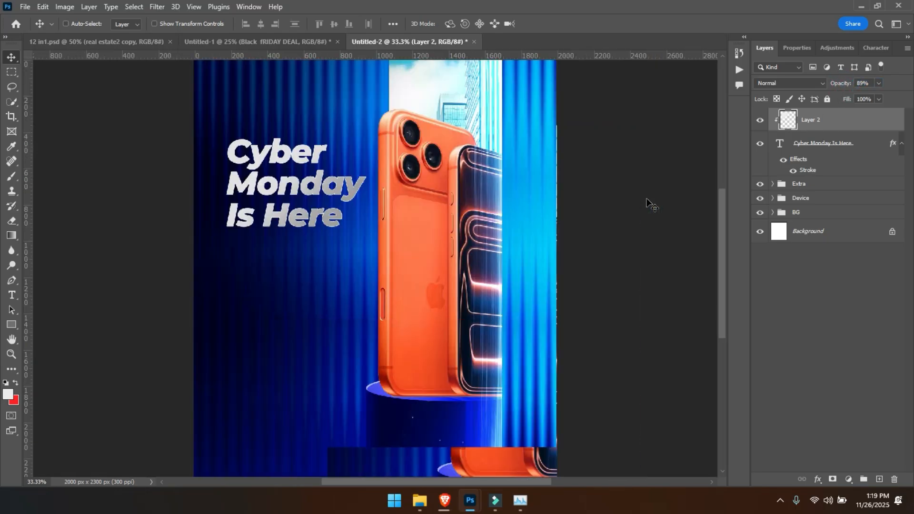
key("ctrl+minus")
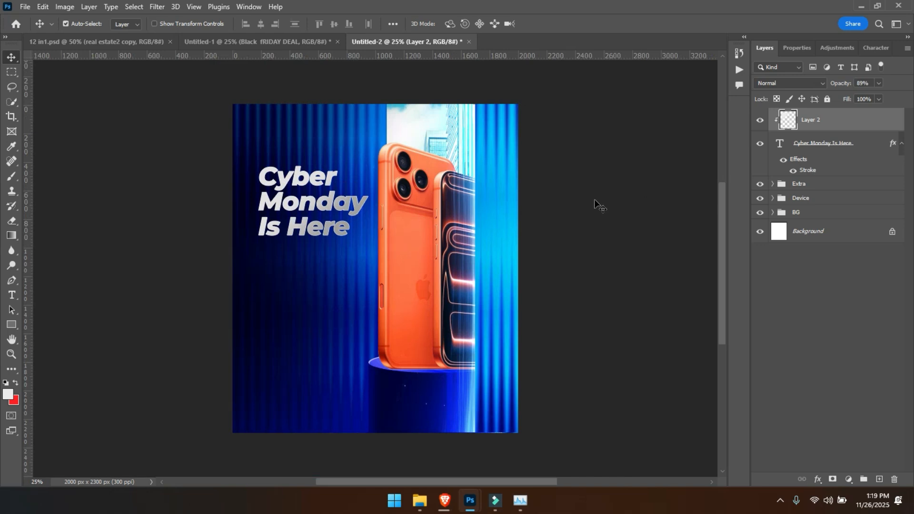
- Set the headline's text colour to grey b1b1b1
left_click(812, 149)
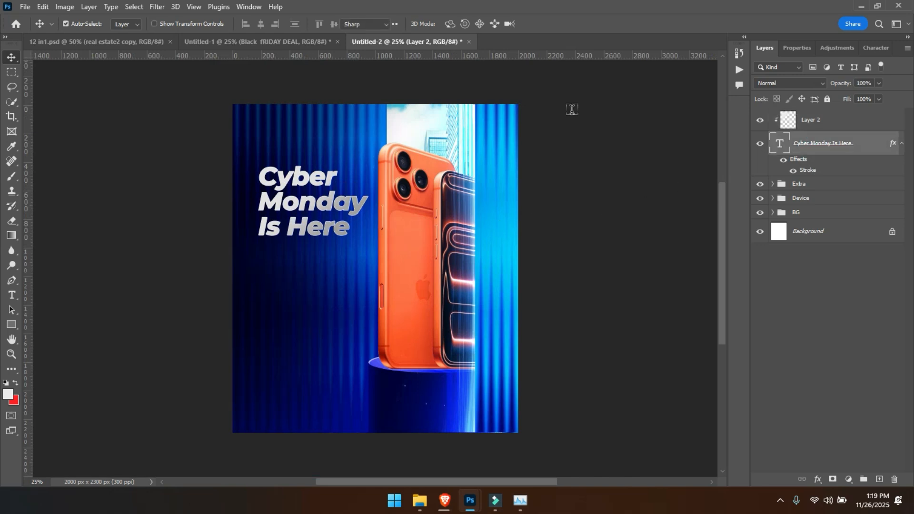
key("t")
left_click(453, 26)
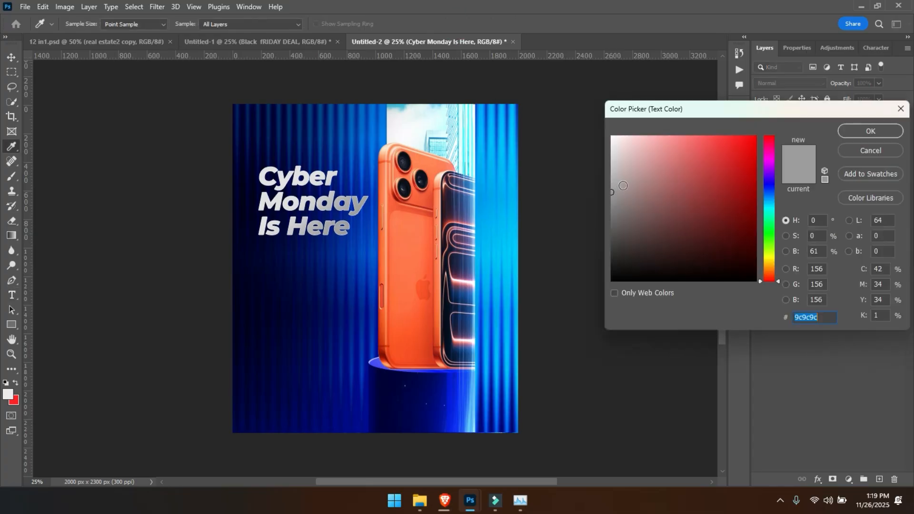
left_click_drag(618, 188, 607, 180)
key("Return")
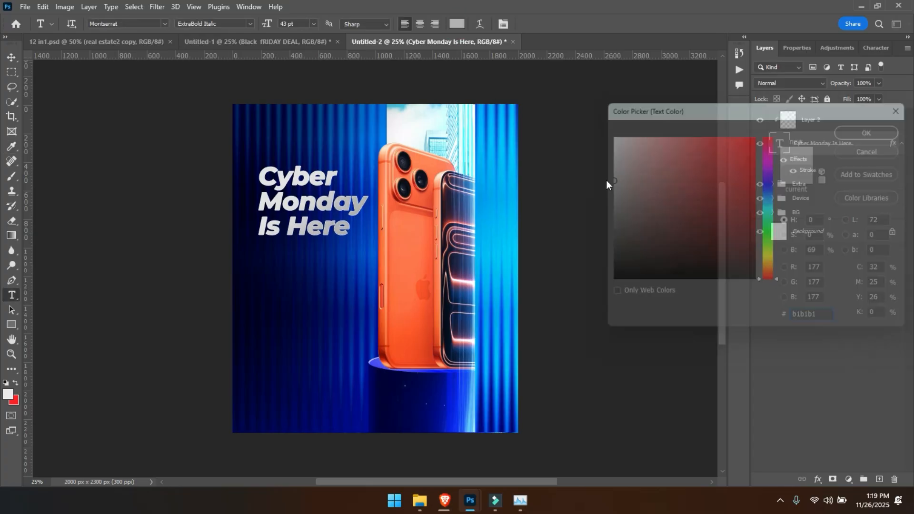
left_click(11, 57)
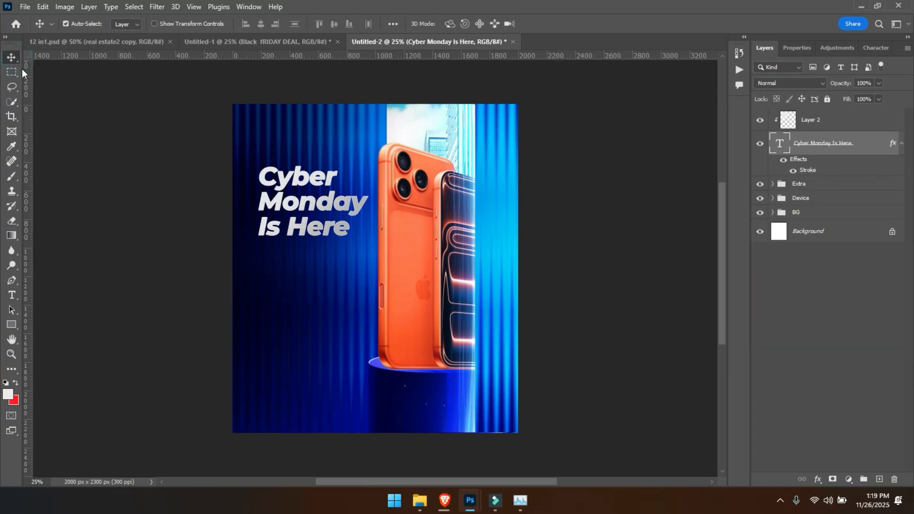
- Bring the yellow underline swoosh from the other open design into the flyer and place it beneath the headline, topmost in the layer stack
left_click(313, 186, "ctrl")
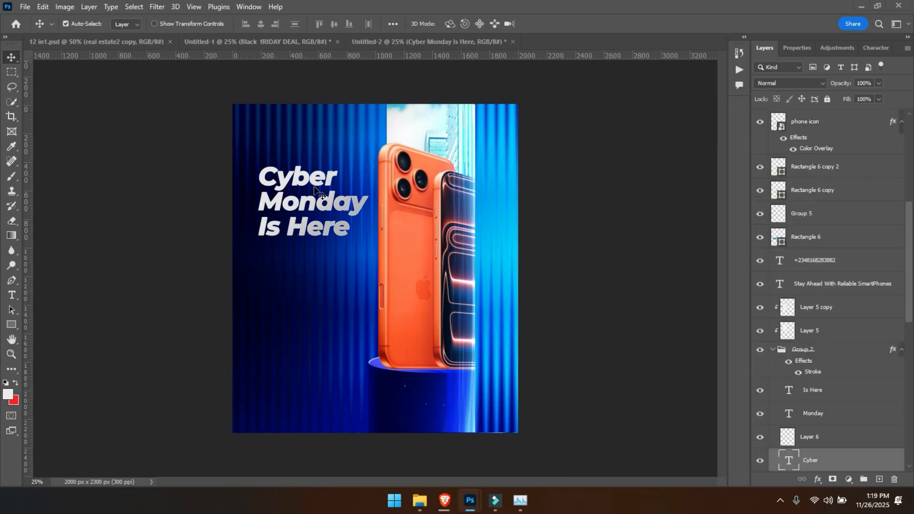
left_click(289, 217, "ctrl")
left_click_drag(288, 217, 292, 243)
left_click_drag(807, 143, 811, 112)
left_click(276, 244, "ctrl")
left_click(277, 248, "ctrl")
key("ctrl+plus")
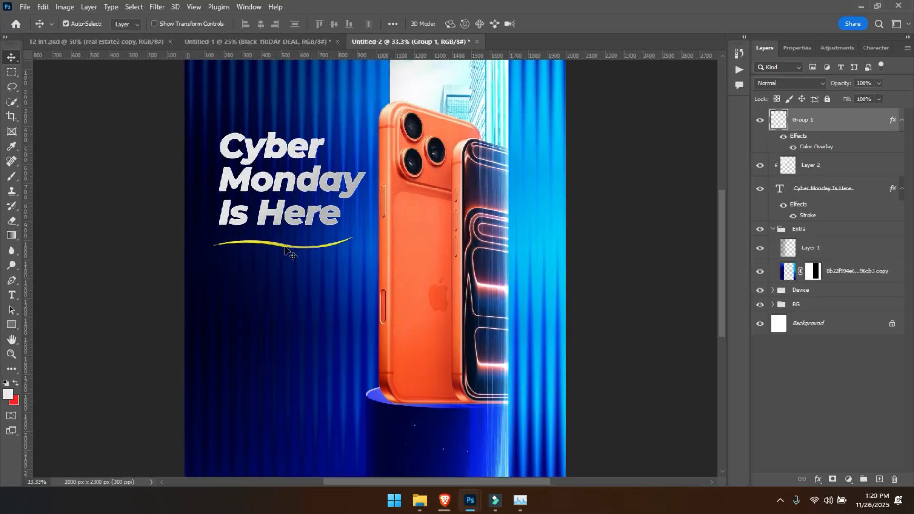
- Bring in the "Stay Ahead With Reliable SmartPhones" tagline and place it beneath the yellow underline, aligned with the headline's left edge
left_click(293, 268)
key("ctrl+plus")
left_click_drag(292, 269, 383, 236)
left_click_drag(260, 197, 332, 256)
key("ctrl+minus")
key("ctrl+minus")
key("ctrl+plus")
key("ctrl+plus")
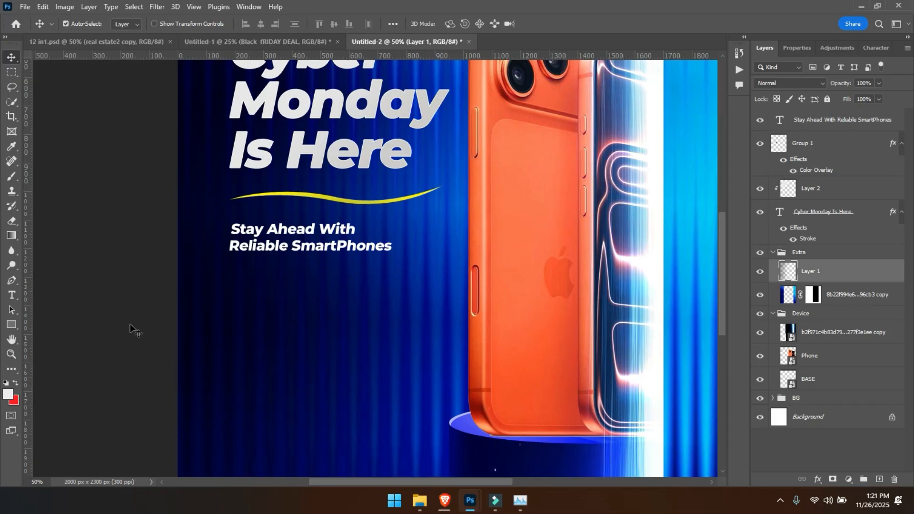
- Draw a 652 × 192 px rectangle below the tagline and round its corners to 96 px to form a pill shape
left_click(12, 325)
left_click_drag(235, 285, 422, 340)
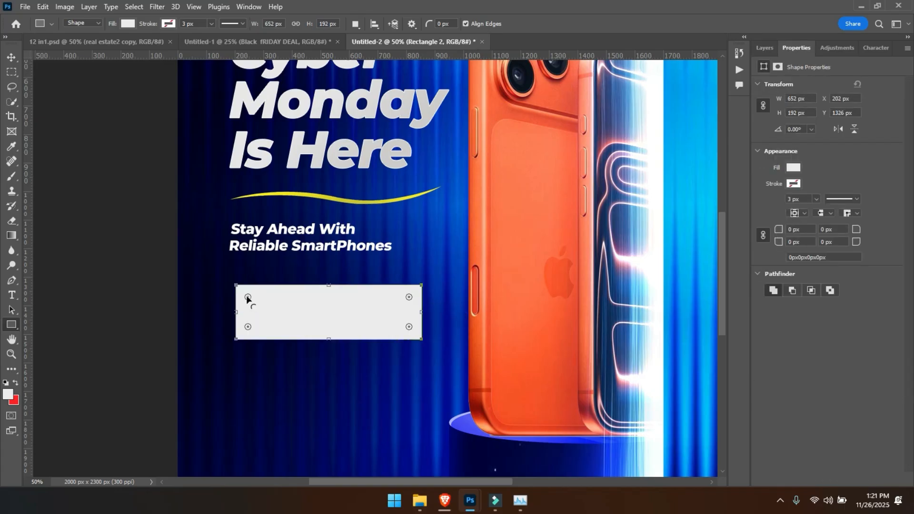
left_click_drag(247, 298, 315, 307)
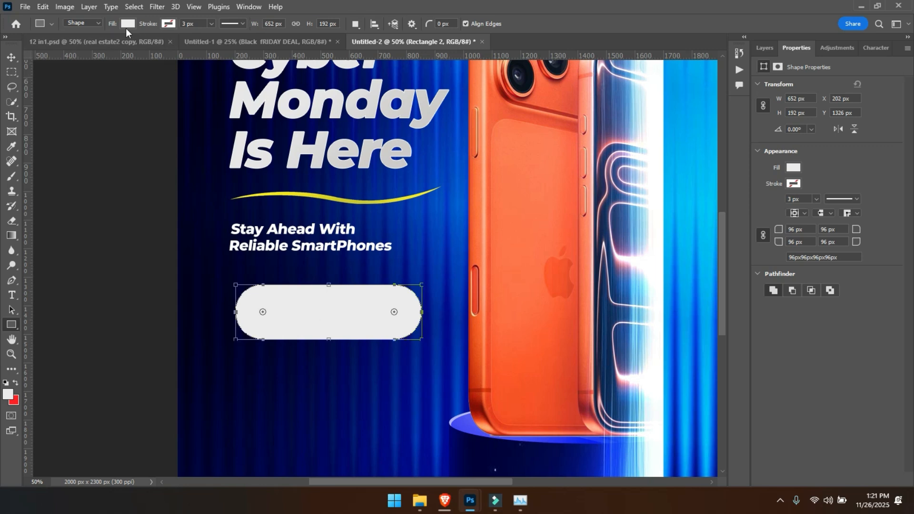
- Fill the pill shape with the bright blue 00a8ff and move it to about X 165 px, Y 1302 px under the tagline
left_click(128, 24)
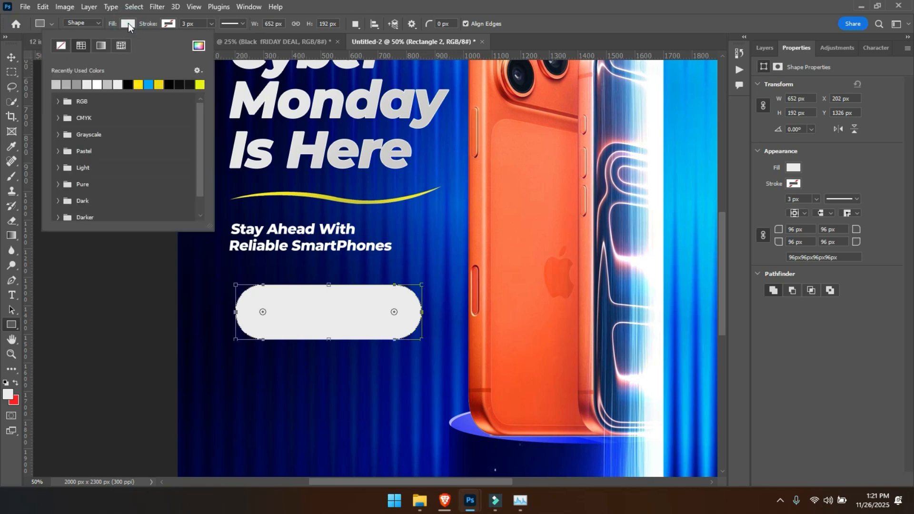
left_click(149, 85)
left_click(12, 58)
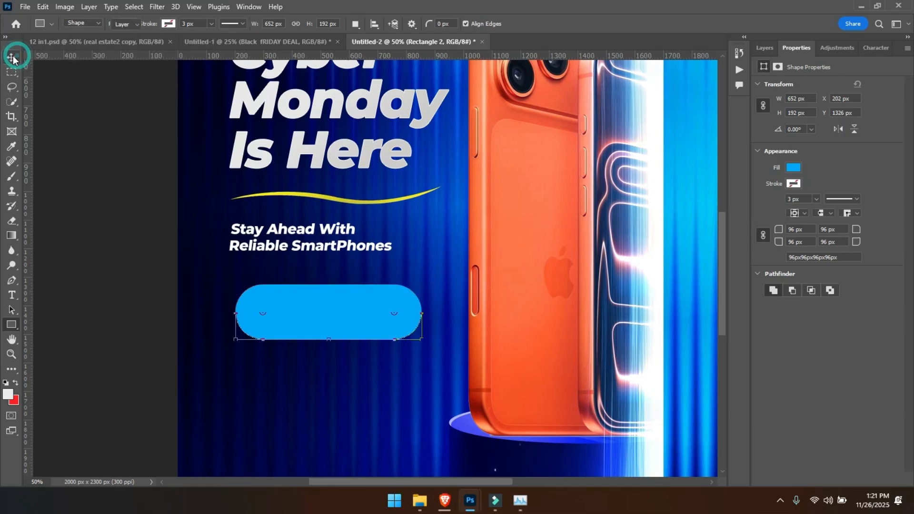
left_click_drag(295, 301, 286, 300)
- Add the text "Shop Now !" over the blue pill and colour it white
key("t")
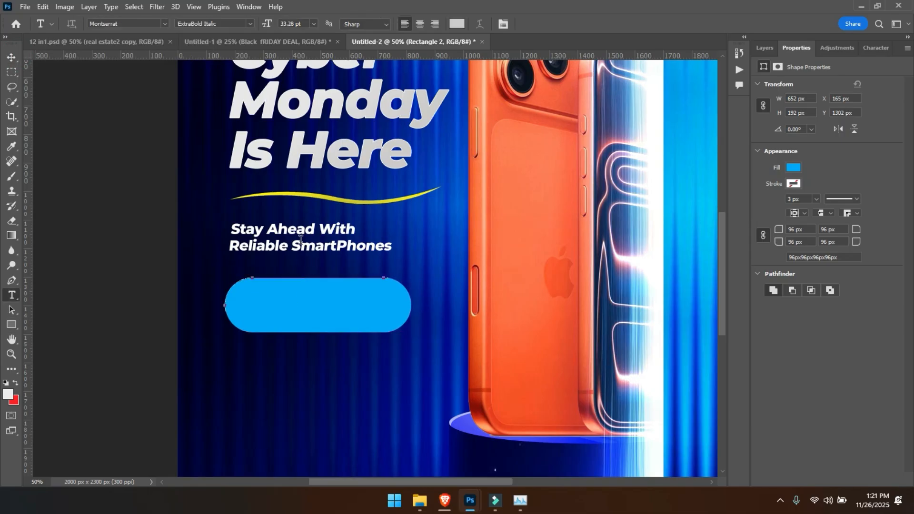
left_click(267, 307)
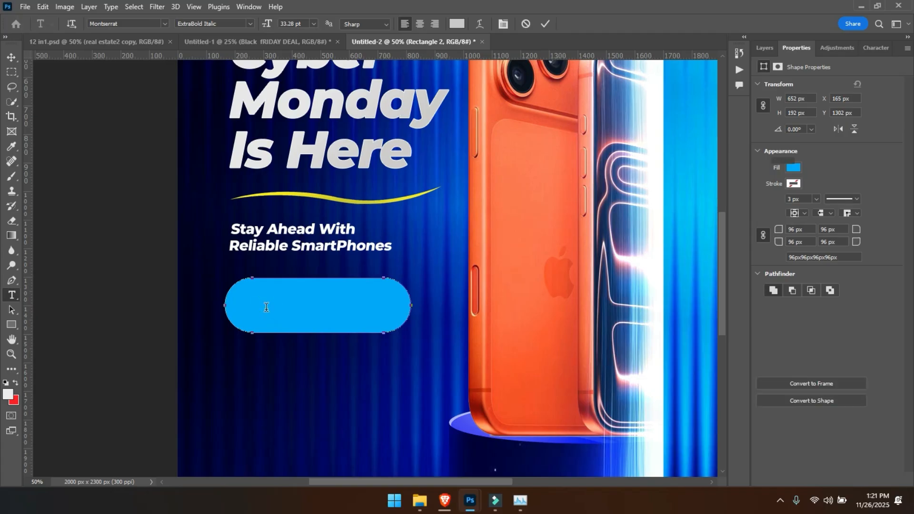
type("Sh")
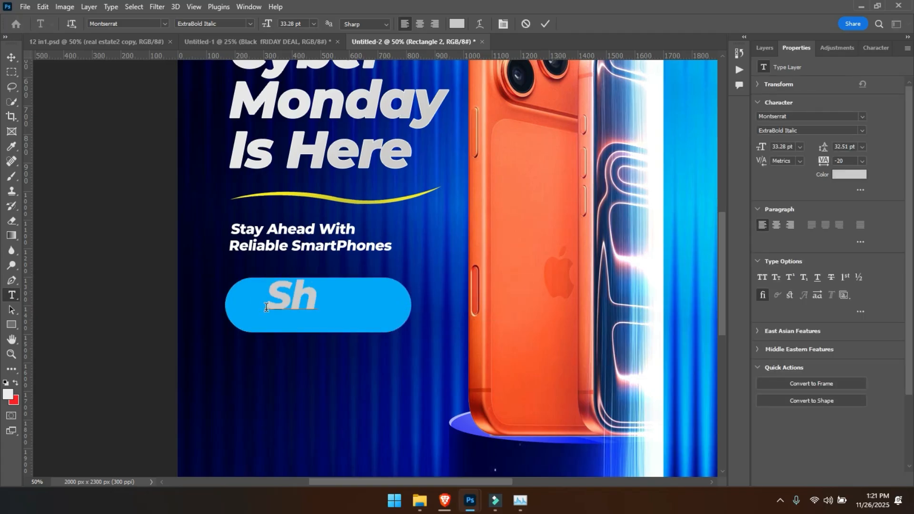
type("op Now")
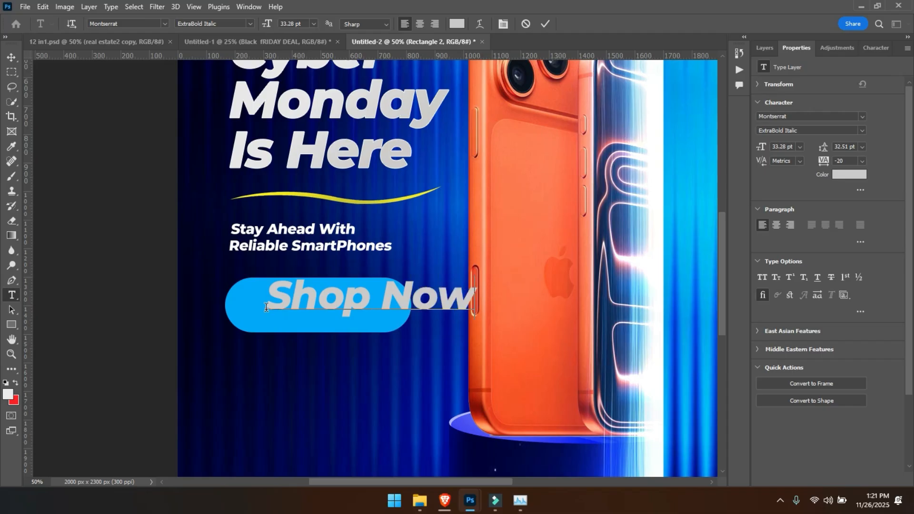
type(" Z")
key("BackSpace")
type("!")
key("ctrl+a")
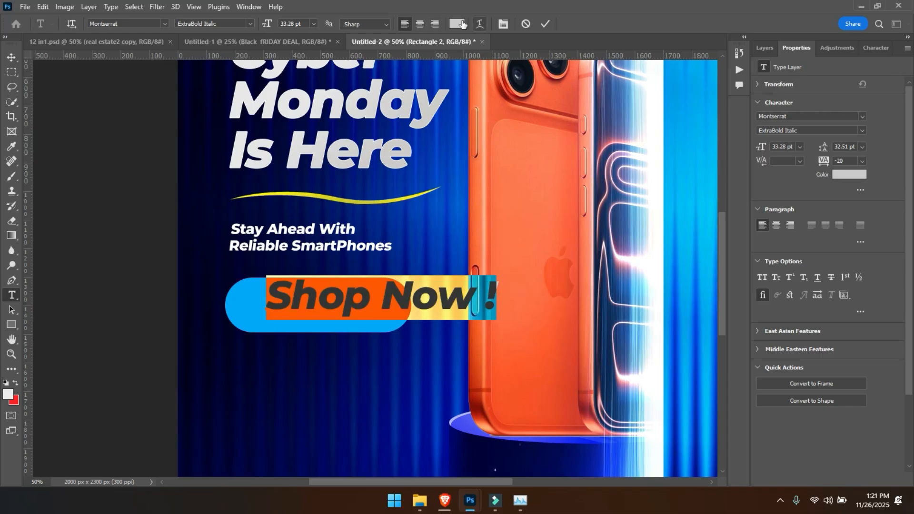
left_click(462, 24)
left_click(644, 163)
key("Return")
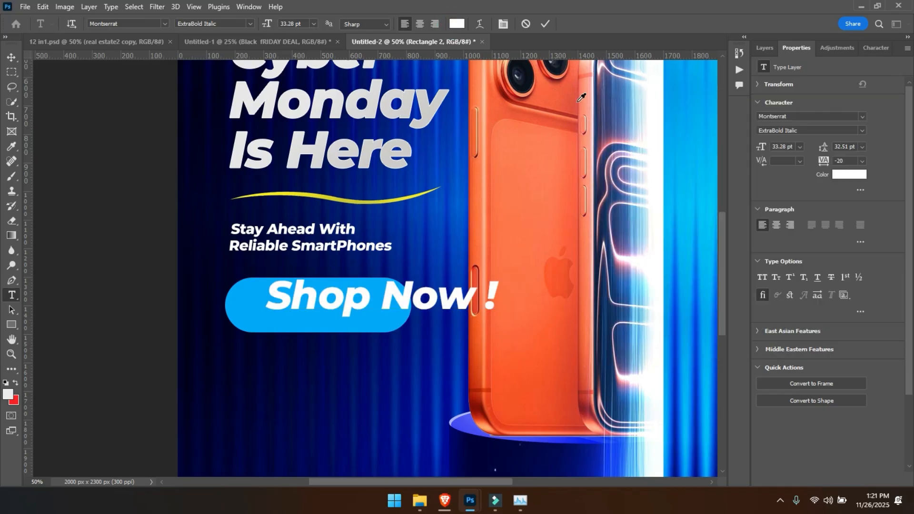
- Set the "Shop Now !" text to 16 pt Bold Italic and move it toward the pill's left end
left_click_drag(267, 24, 264, 28)
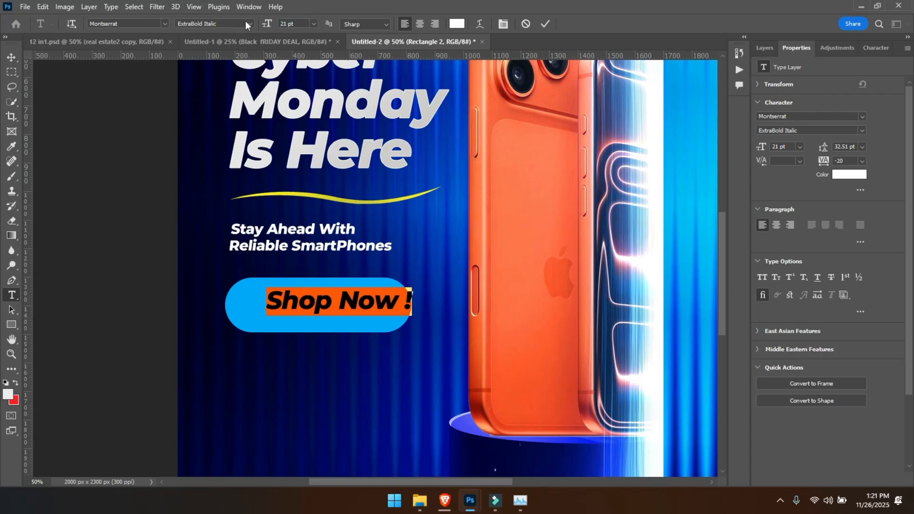
left_click(250, 24)
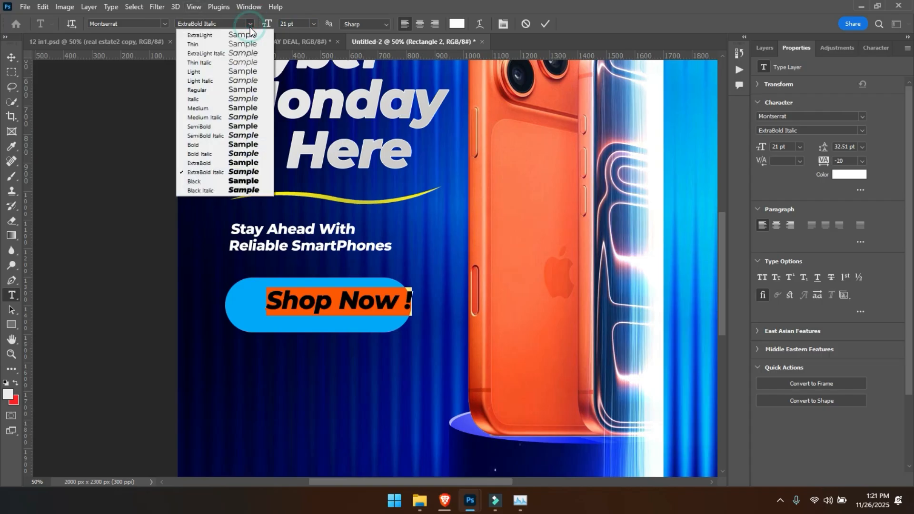
left_click(225, 135)
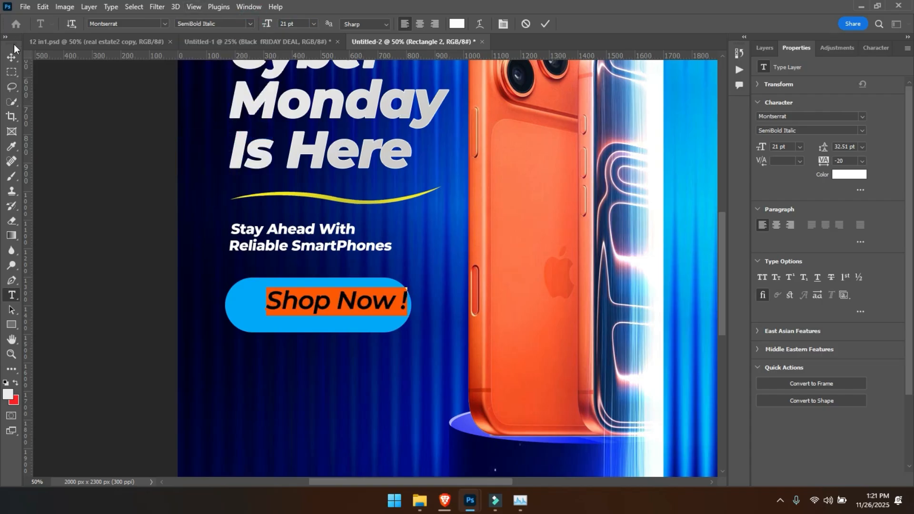
left_click_drag(265, 29, 233, 24)
left_click(250, 23)
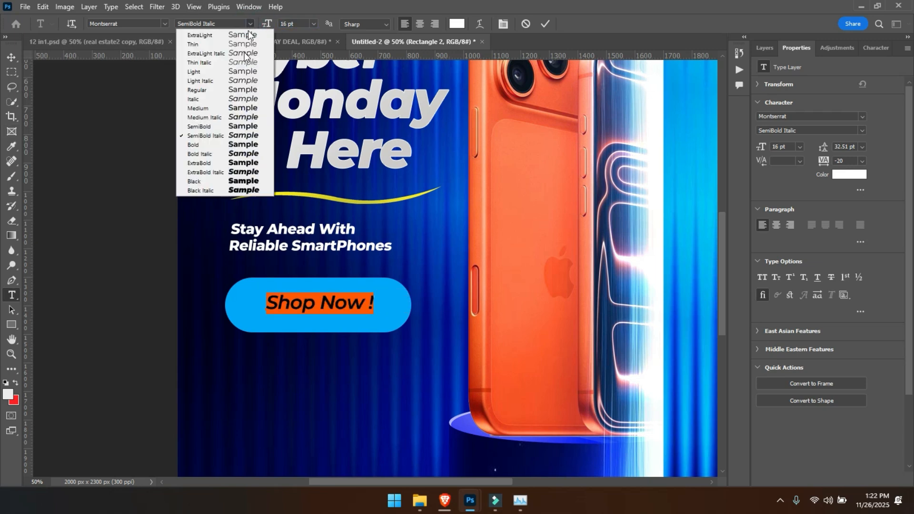
left_click(236, 154)
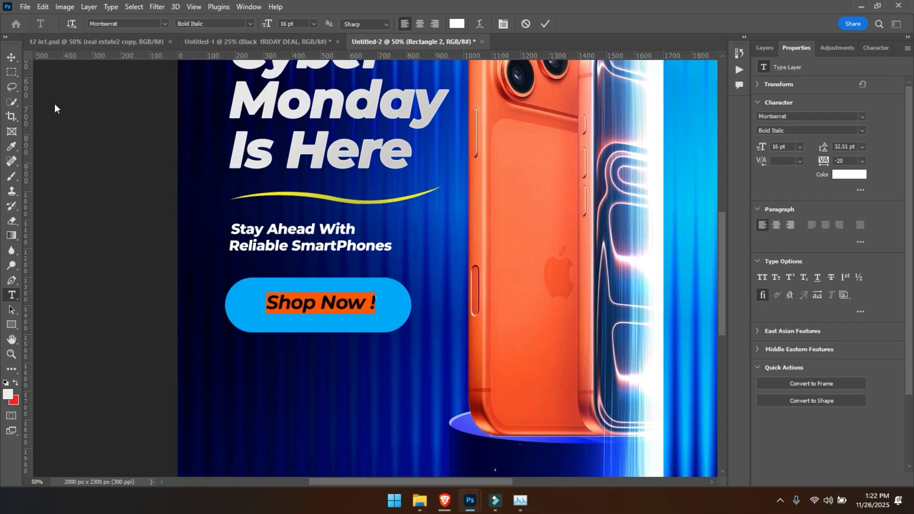
left_click(12, 57)
left_click_drag(301, 306, 279, 308)
- Shift the hue of the pill's fill to a slightly deeper blue
left_click(385, 302)
left_click(794, 167)
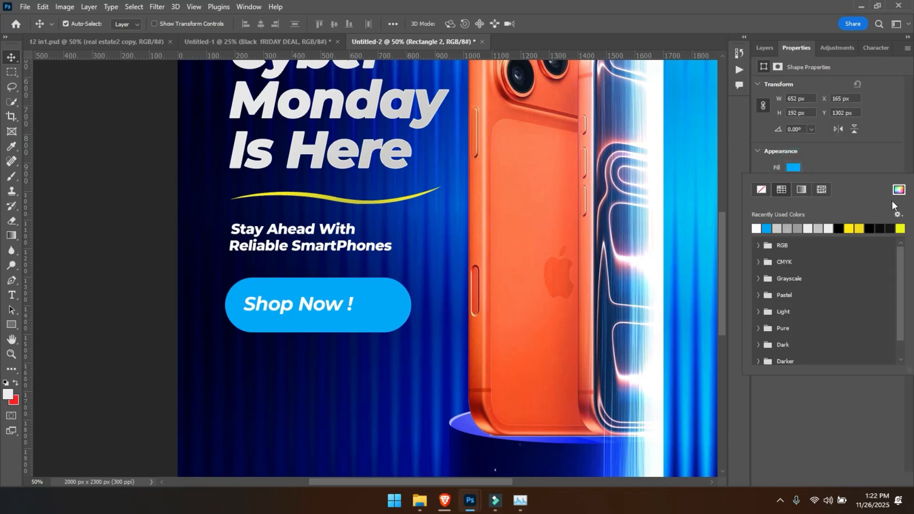
left_click(898, 190)
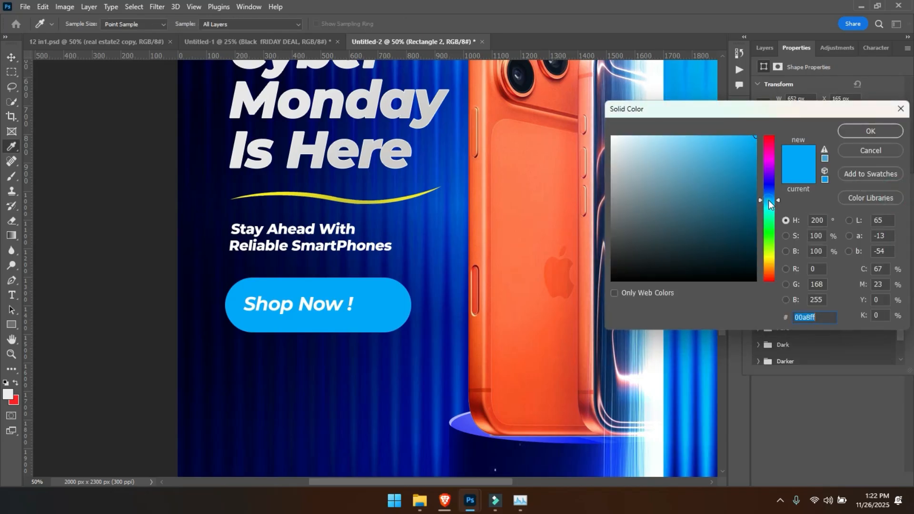
left_click_drag(768, 200, 768, 197)
key("Return")
key("v")
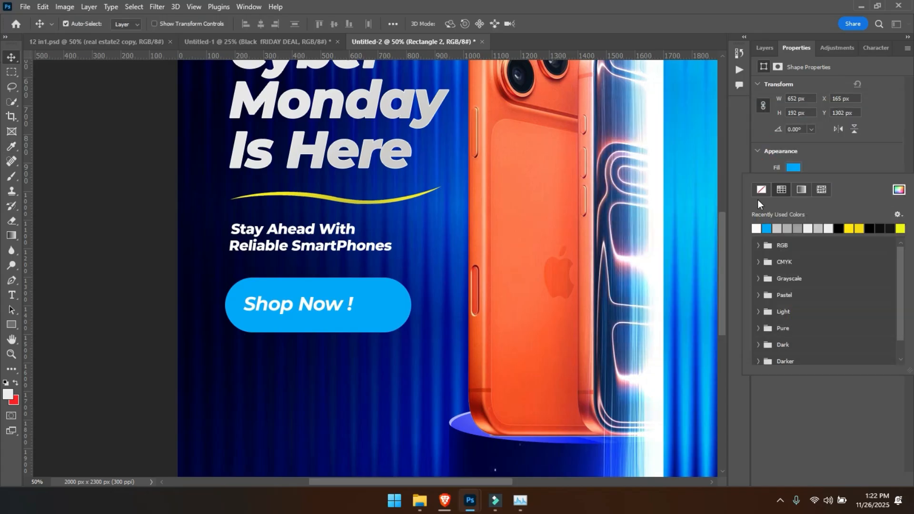
left_click(470, 276)
- Reduce the pill's height slightly and adjust the placement of the button
key("ctrl+minus")
key("ctrl+0")
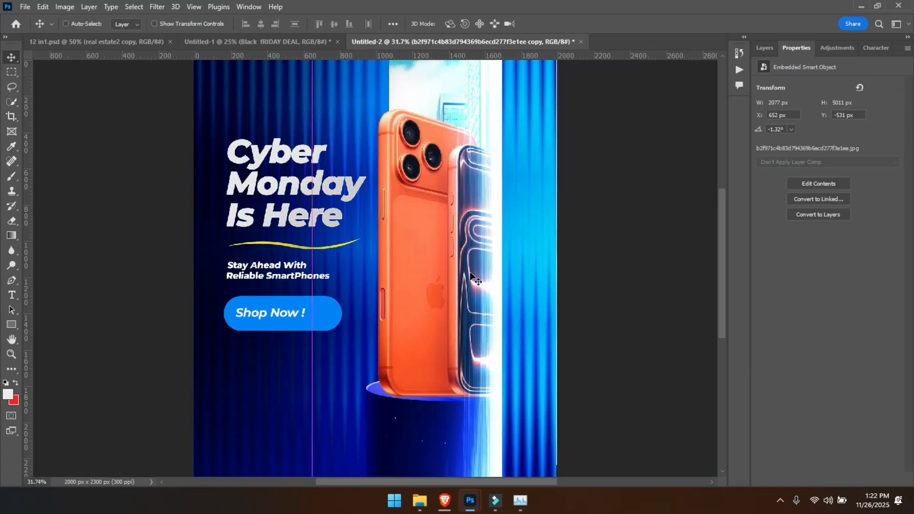
key("ctrl+minus")
left_click(334, 304)
key("ctrl+t")
key("Return")
left_click_drag(302, 318, 291, 304)
- Bring in the yellow shopping-cart icon from the other open design and place it beside "Shop Now !" inside the pill
left_click_drag(408, 42, 333, 309)
left_click_drag(311, 250, 310, 250)
key("ctrl+plus")
left_click_drag(290, 329, 312, 245)
left_click_drag(338, 230, 320, 238)
- Scale the "Shop Now !" text up slightly to 16.87 pt
left_click(295, 230)
key("ctrl+t")
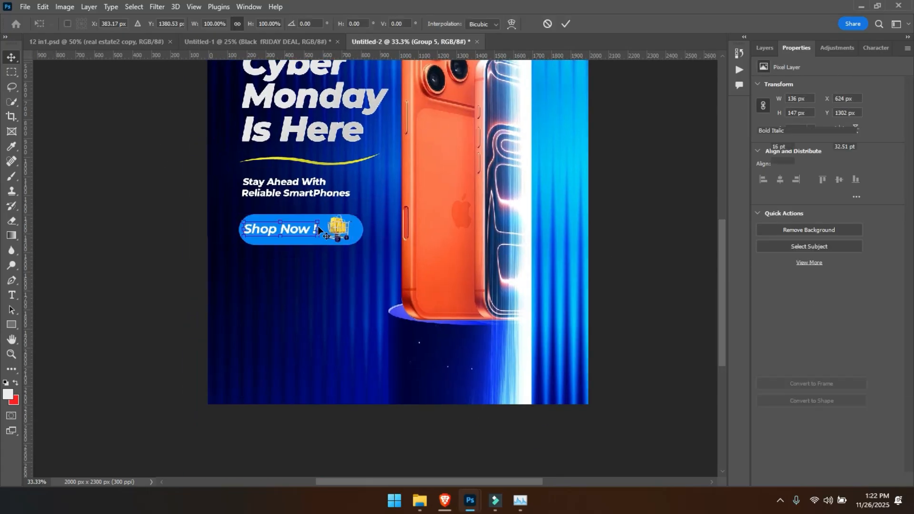
key("Return")
- Draw a circle about 158 px in diameter below the button and fill it with yellow ffe400
key("ctrl+plus")
left_click_drag(487, 307, 554, 198)
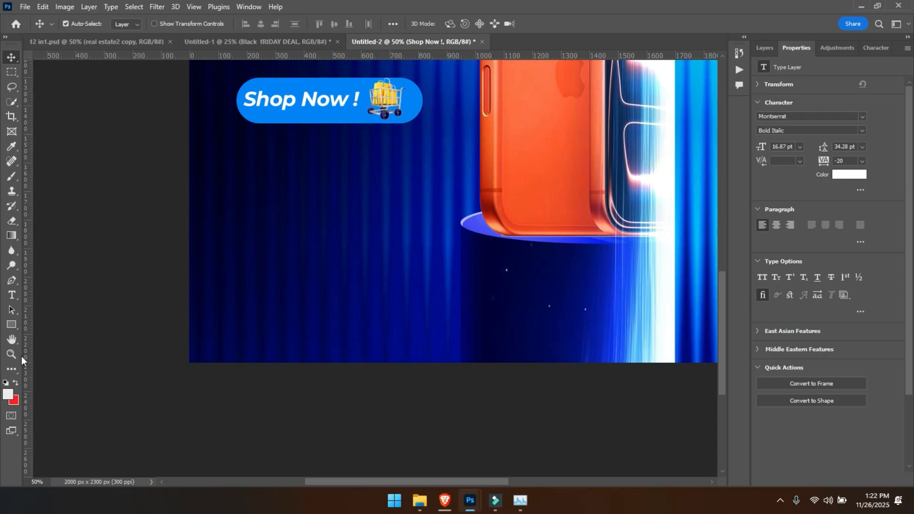
left_click(14, 323)
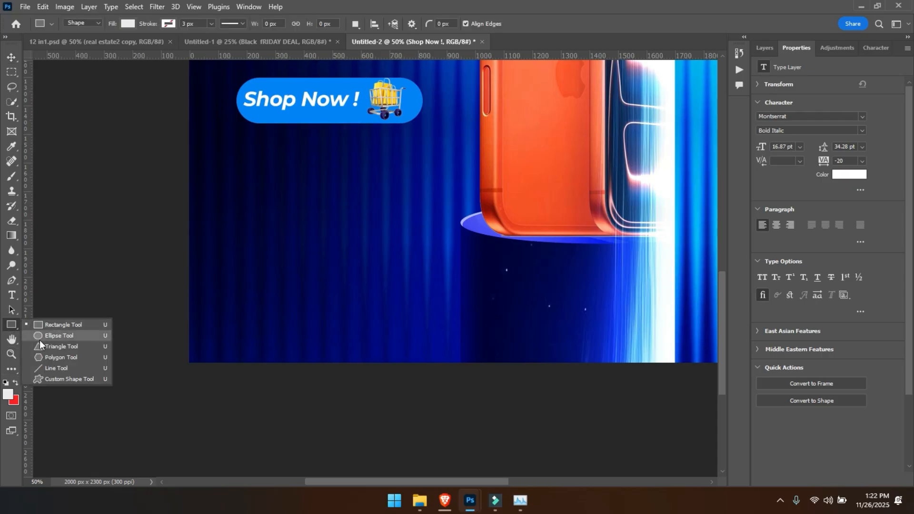
left_click(45, 339)
key("shift+u")
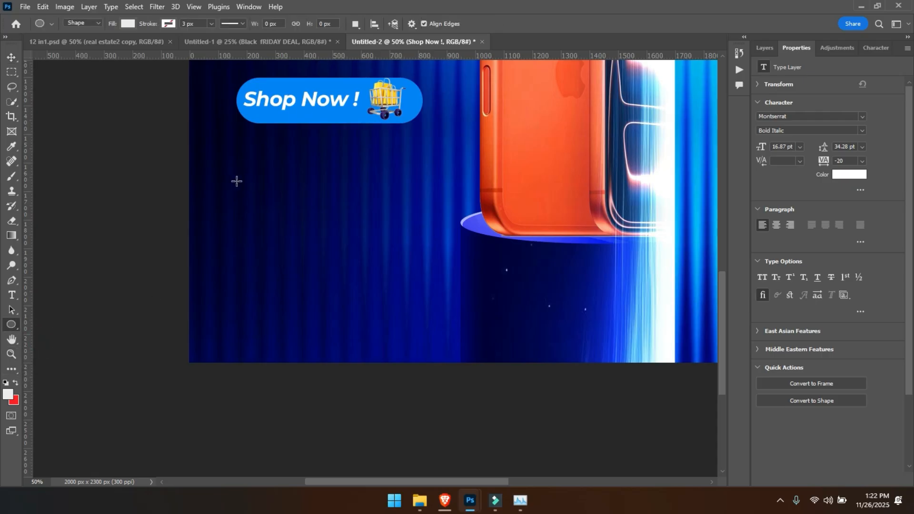
left_click_drag(241, 178, 284, 224)
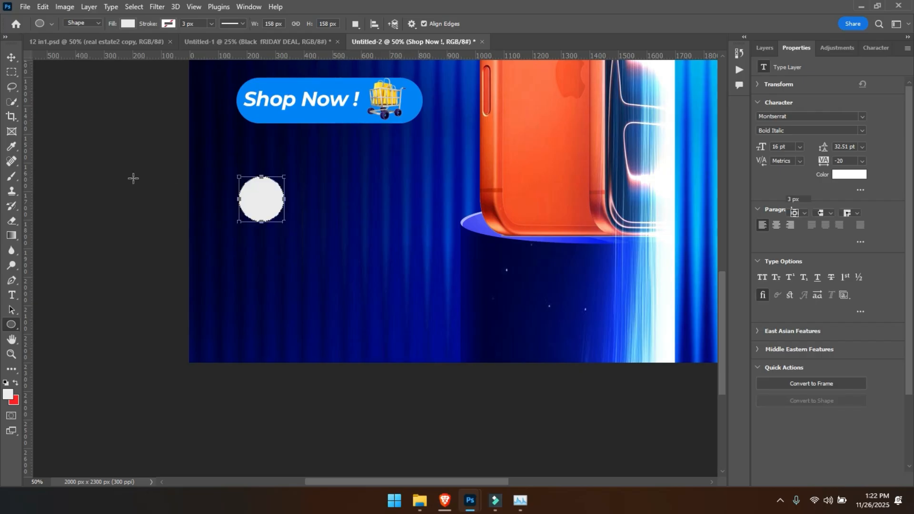
left_click(128, 23)
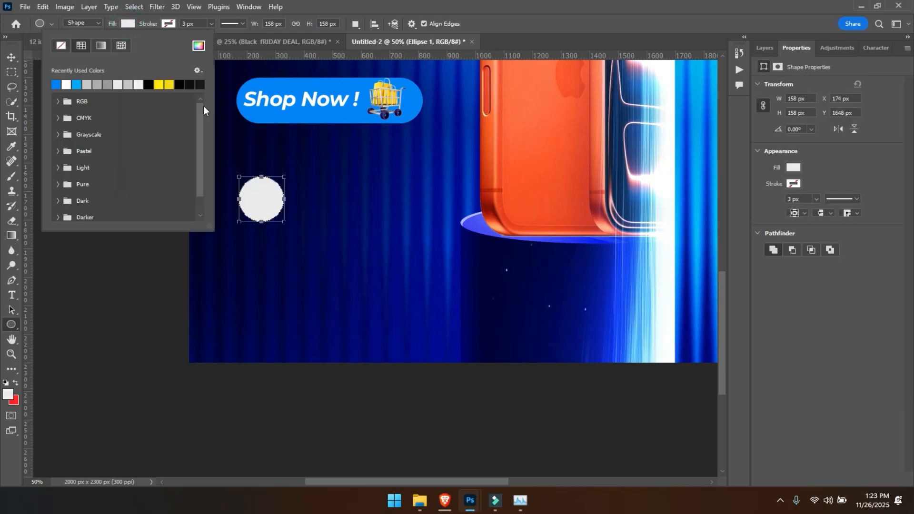
left_click(164, 85)
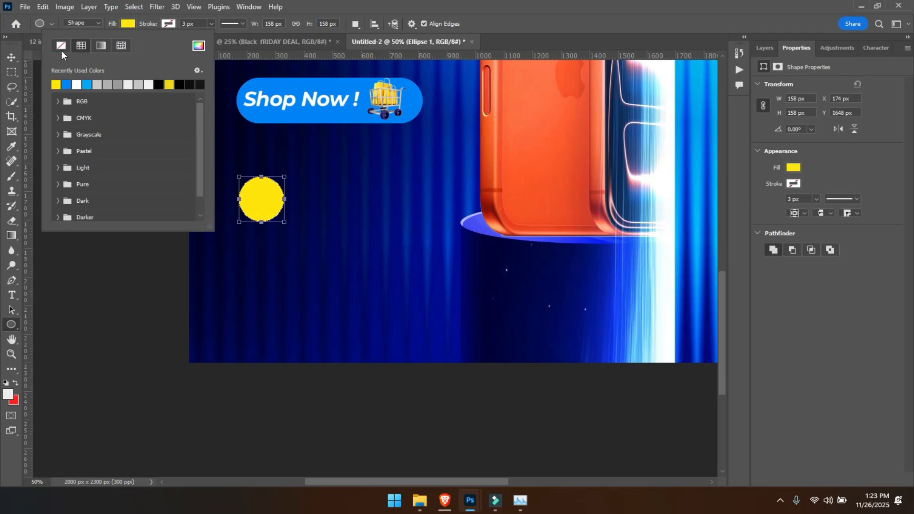
left_click(15, 55)
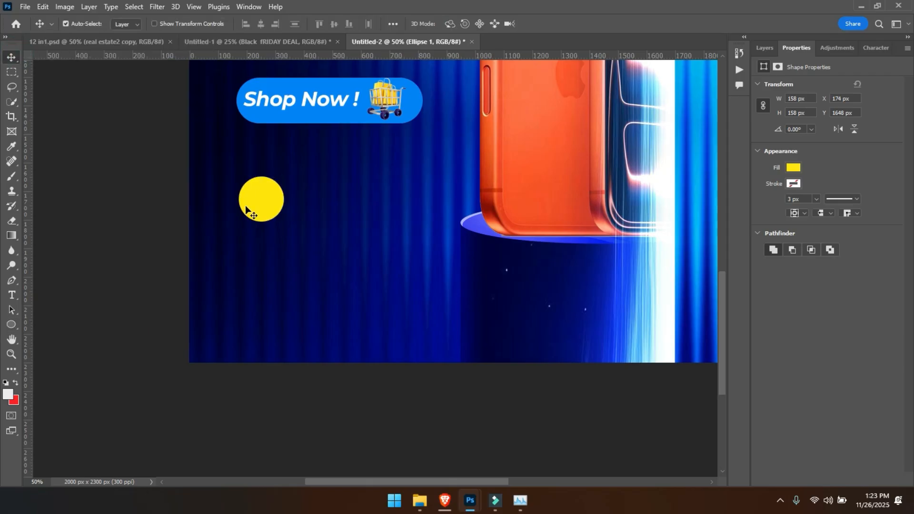
- Adjust the hue of the circle's yellow fill slightly toward orange
left_click(793, 167)
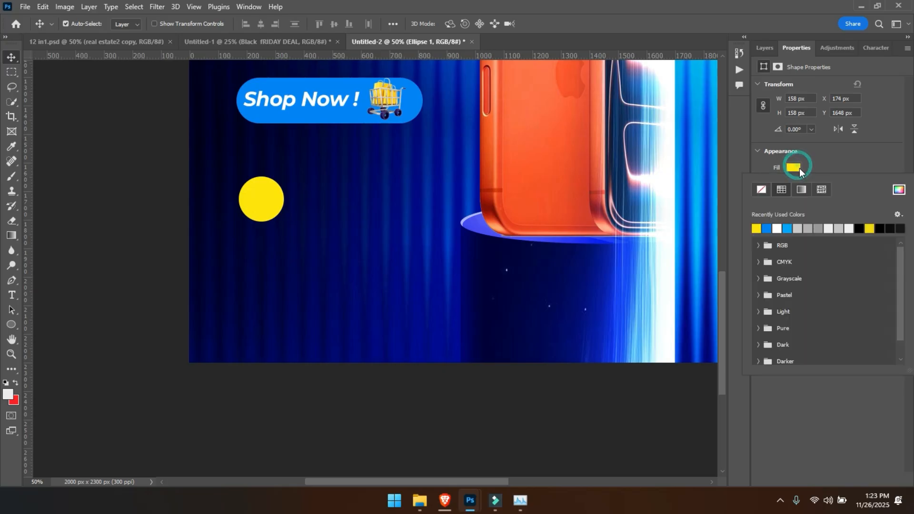
left_click(891, 191)
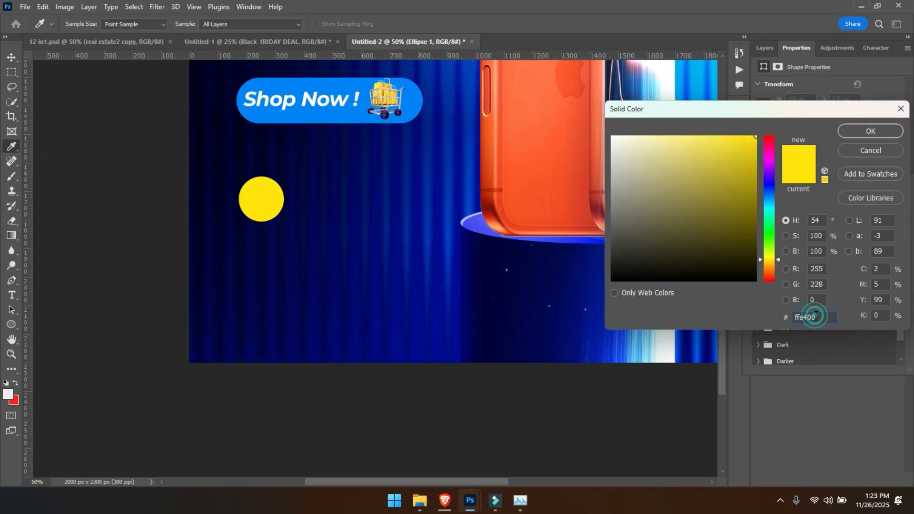
left_click(773, 259)
left_click_drag(773, 258, 770, 262)
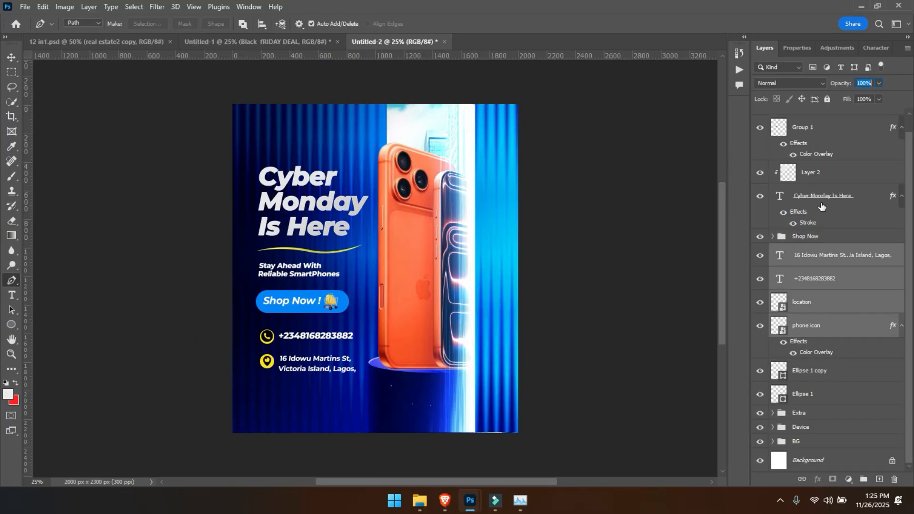
- Group the address and phone text layers with the location and phone icons, and name the group Address & Contact
key("ctrl+g")
double_click(802, 266)
type("Address & Contact")
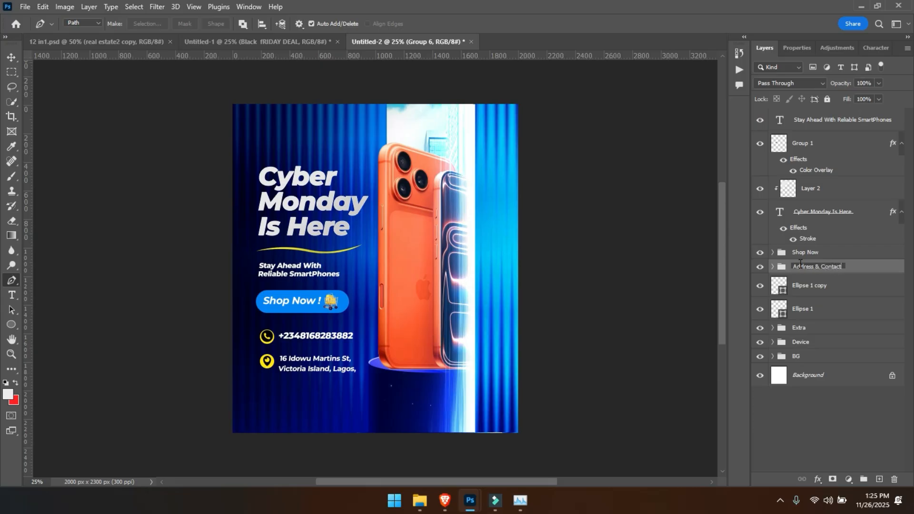
key("Return")
- Move the Ellipse 1 and Ellipse 1 copy layers into the Address & Contact group
left_click(810, 305)
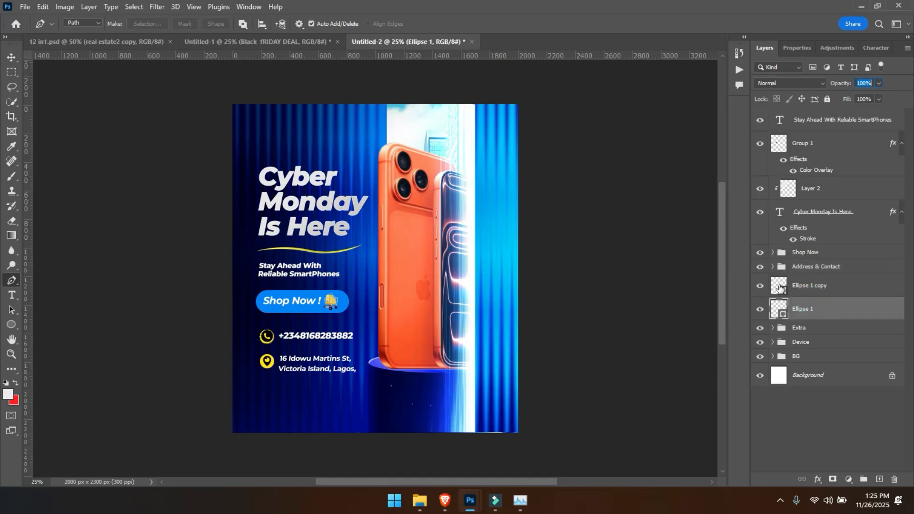
left_click(805, 288, "shift")
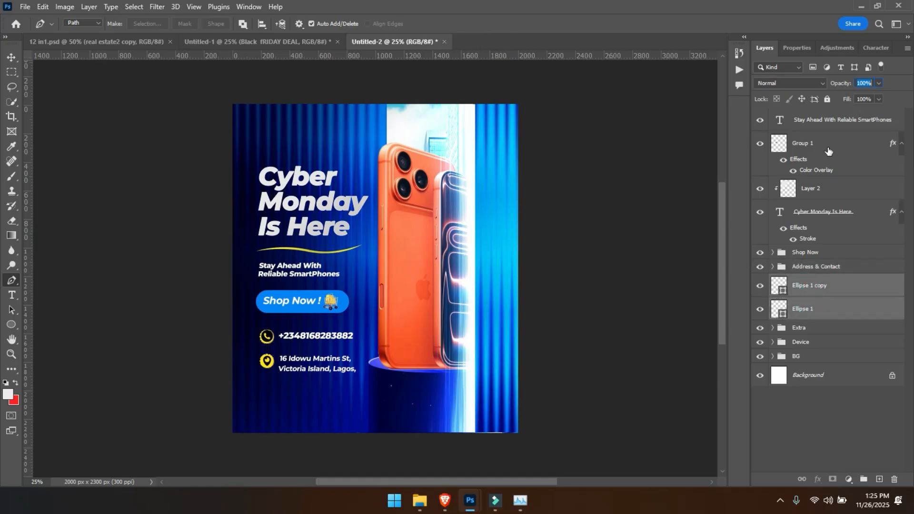
left_click(824, 125, "ctrl")
left_click(821, 125, "ctrl")
left_click(322, 337, "ctrl")
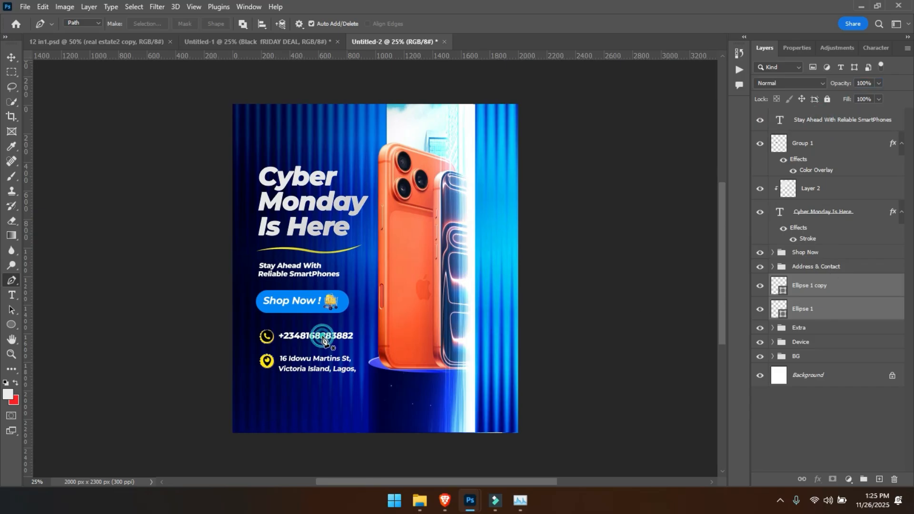
key("v")
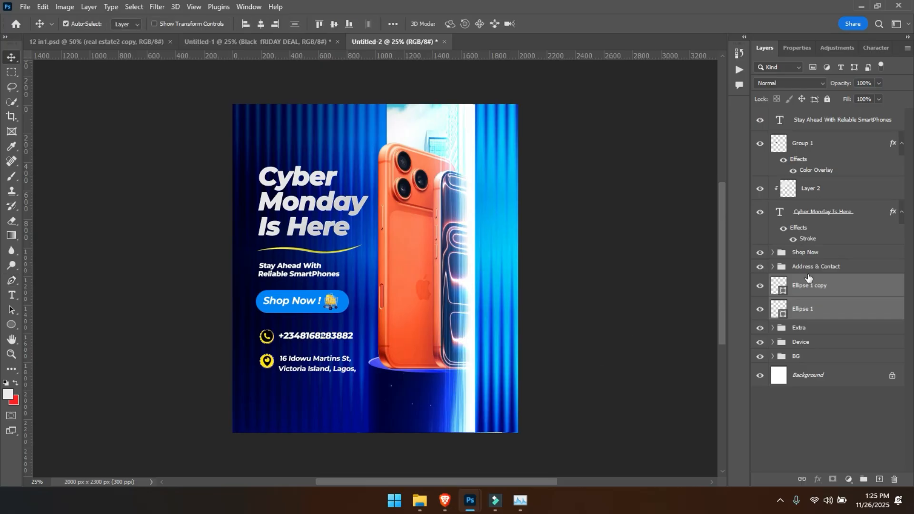
left_click_drag(805, 285, 795, 267)
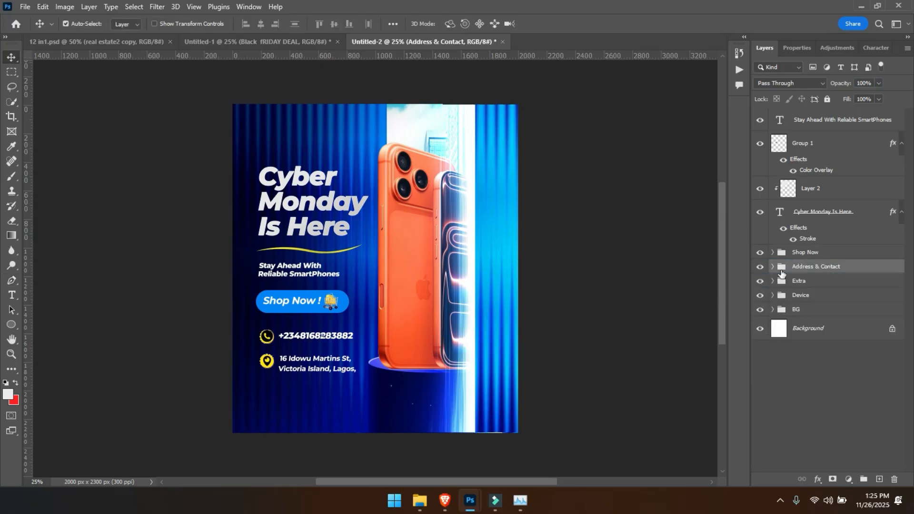
- Move the Ellipse 1 and Ellipse 1 copy layers beneath the location and phone icons in the Address & Contact group, and collapse the group
left_click(772, 267)
left_click(820, 285)
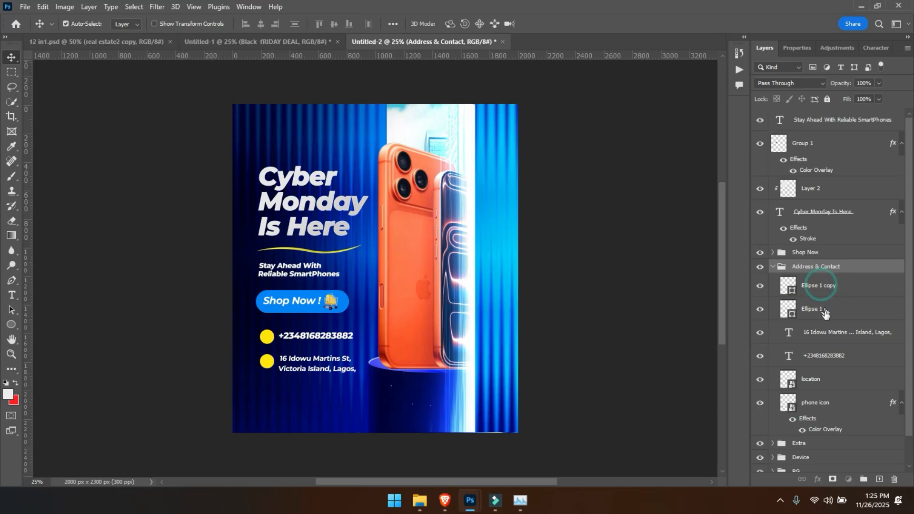
left_click(812, 309, "shift")
left_click_drag(809, 310, 840, 424)
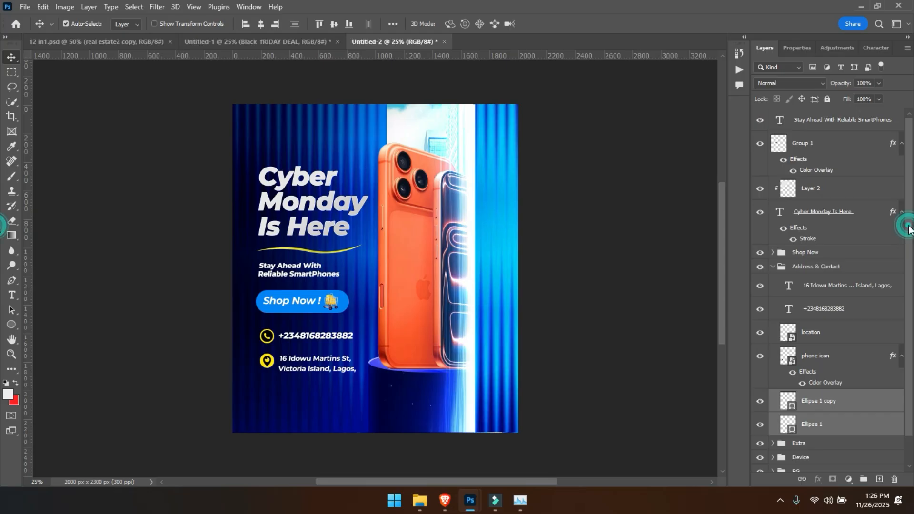
left_click(773, 268)
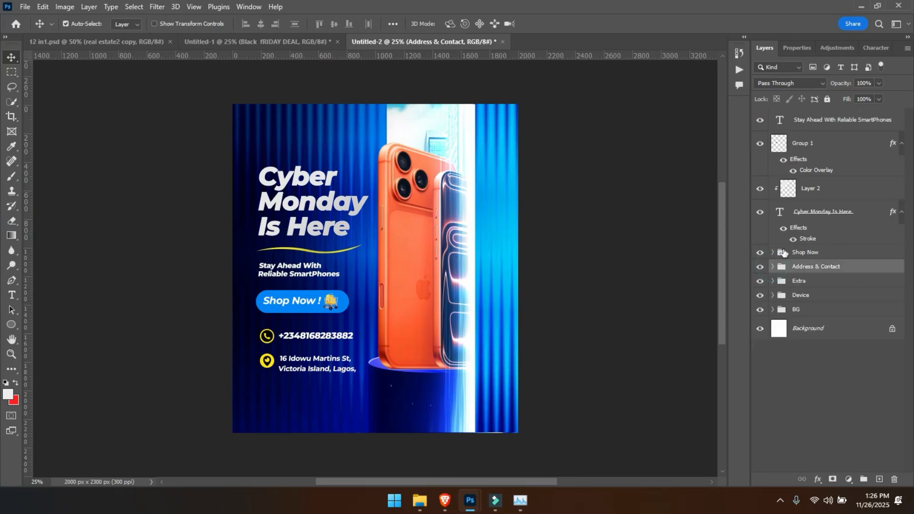
- Group the tagline, Group 1 underline, Layer 2 and headline layers together, and name the group Cyber Monday
left_click(816, 122)
left_click(826, 212, "shift")
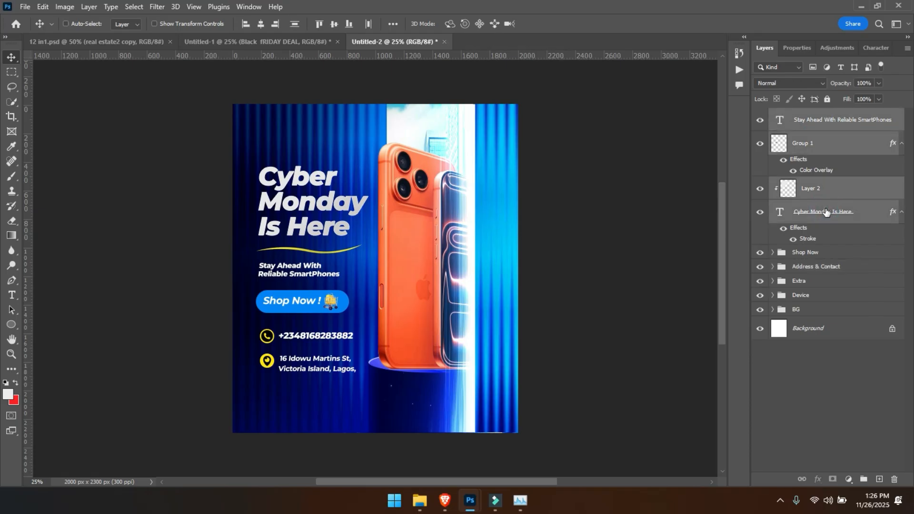
left_click(760, 147)
left_click(760, 147)
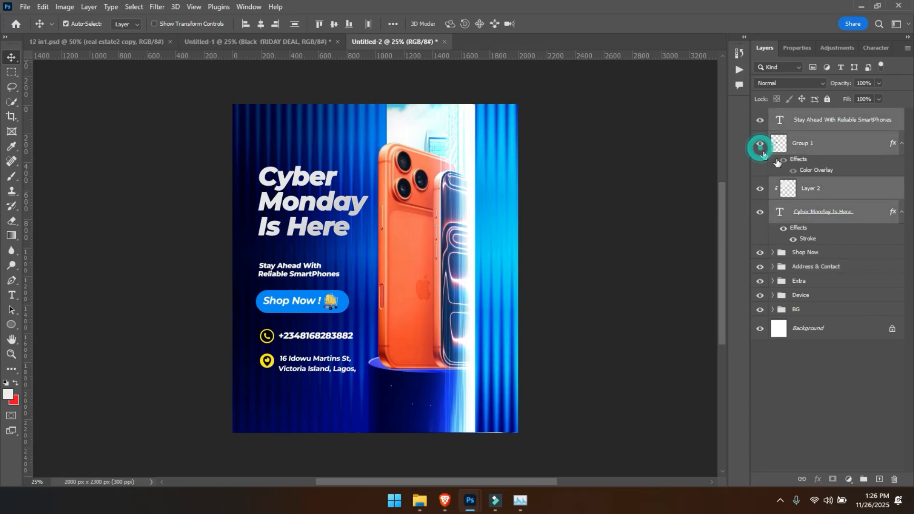
key("ctrl+g")
double_click(804, 115)
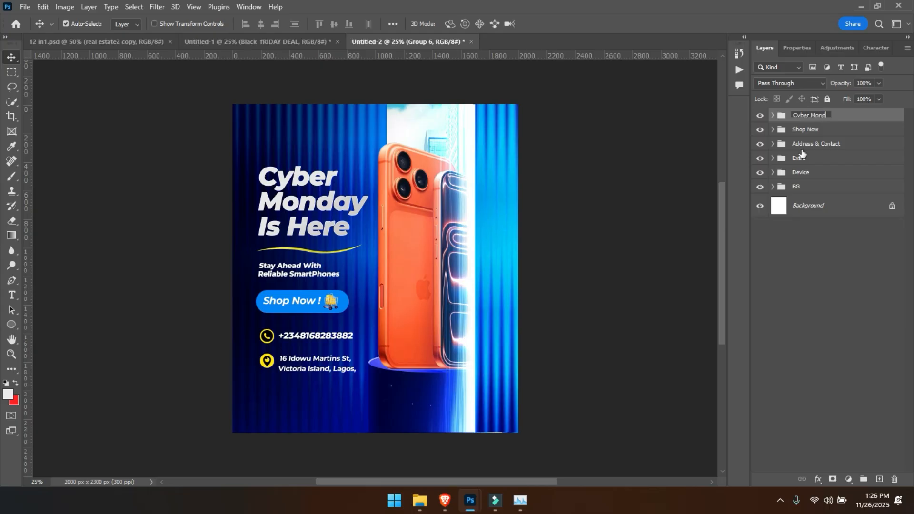
key("Return")
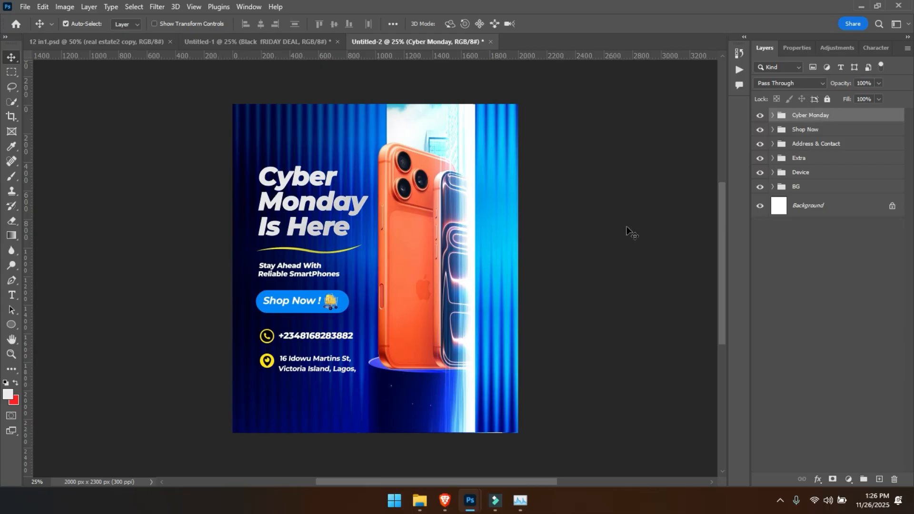
left_click(404, 263)
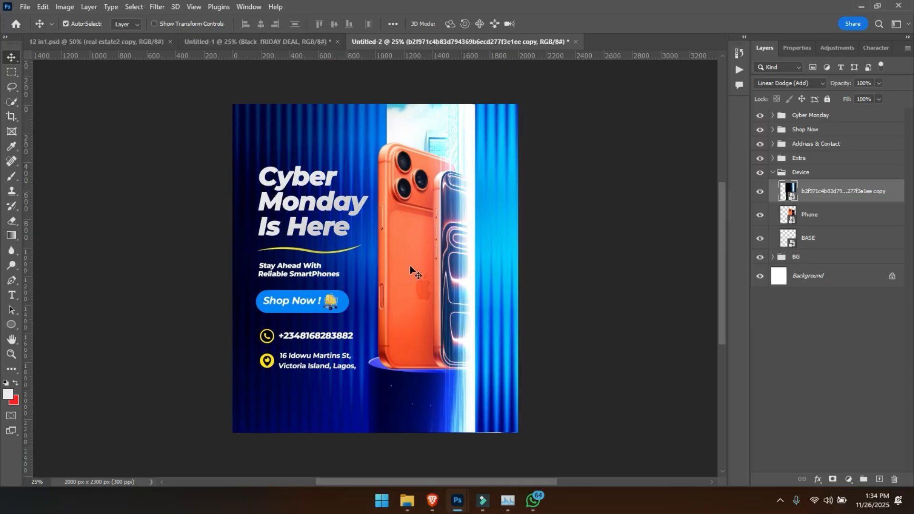
key("ctrl+t")
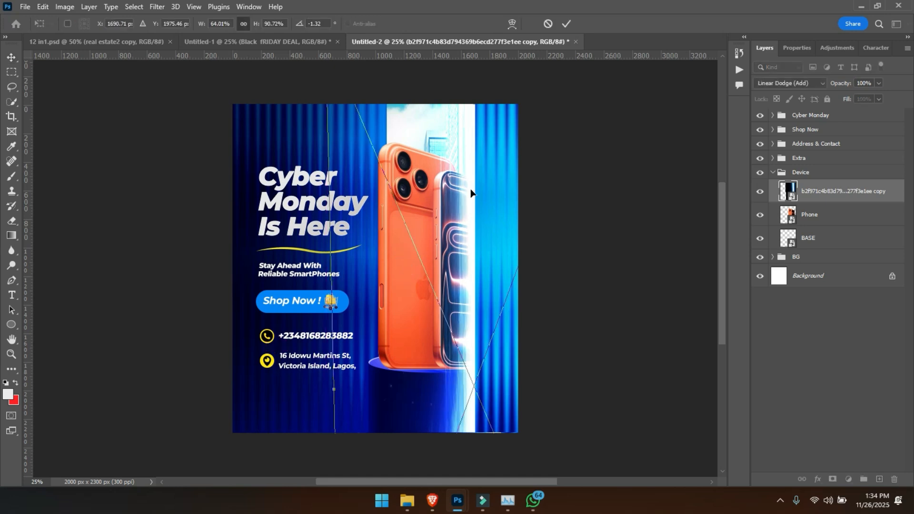
key("ctrl+minus")
left_click_drag(527, 109, 521, 134)
key("ctrl+z")
key("Return")
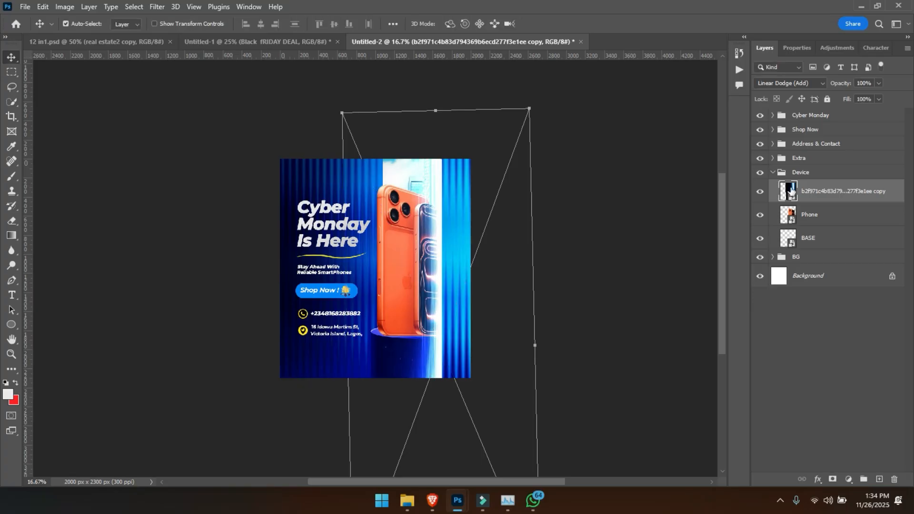
- Scale the Phone layer down to 81.25% and reposition the phones so they rest on the podium
left_click(831, 212)
key("ctrl+t")
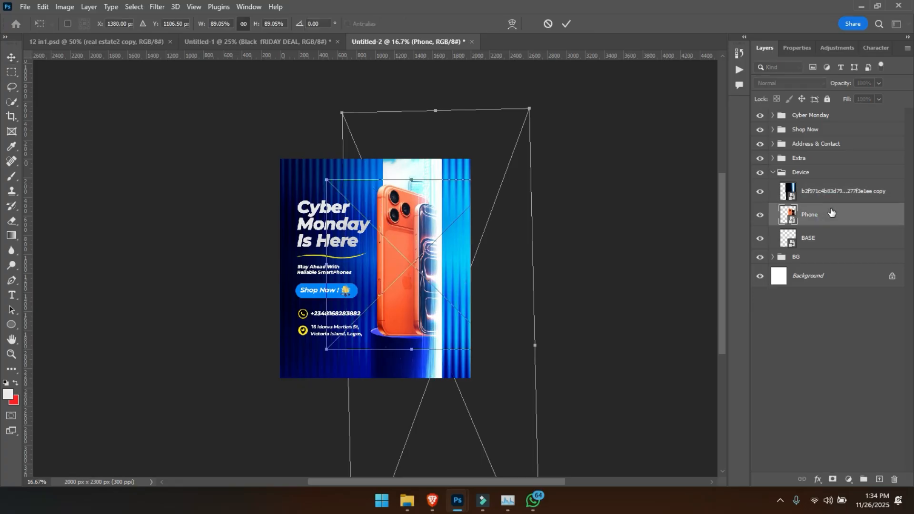
key("ctrl+plus")
left_click_drag(430, 139, 427, 157)
left_click_drag(421, 197, 419, 192)
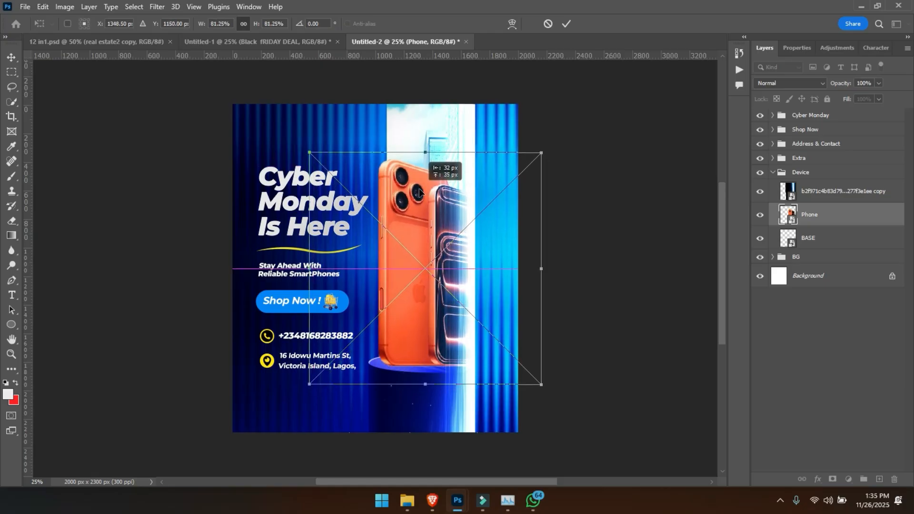
key("Return")
- Shift the Linear Dodge light-streak overlay in the Device group slightly downward
key("ctrl+plus")
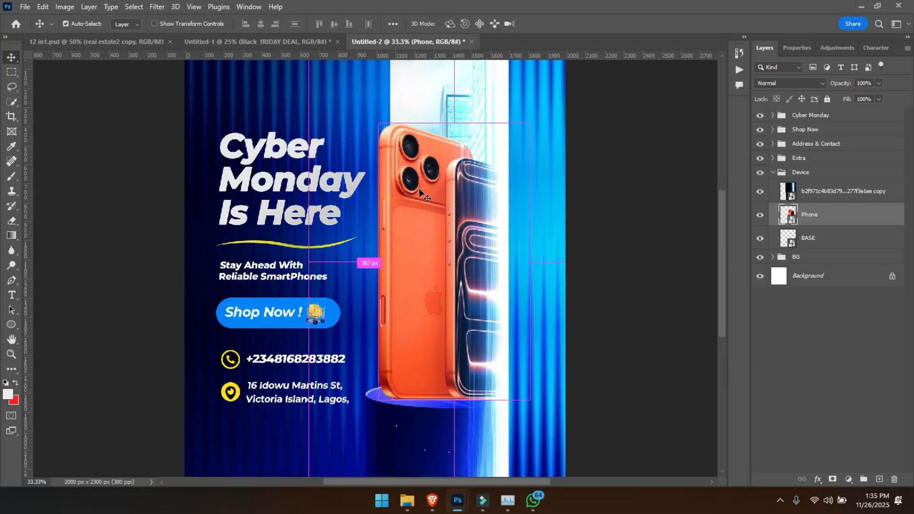
scroll(419, 188, "down", 1)
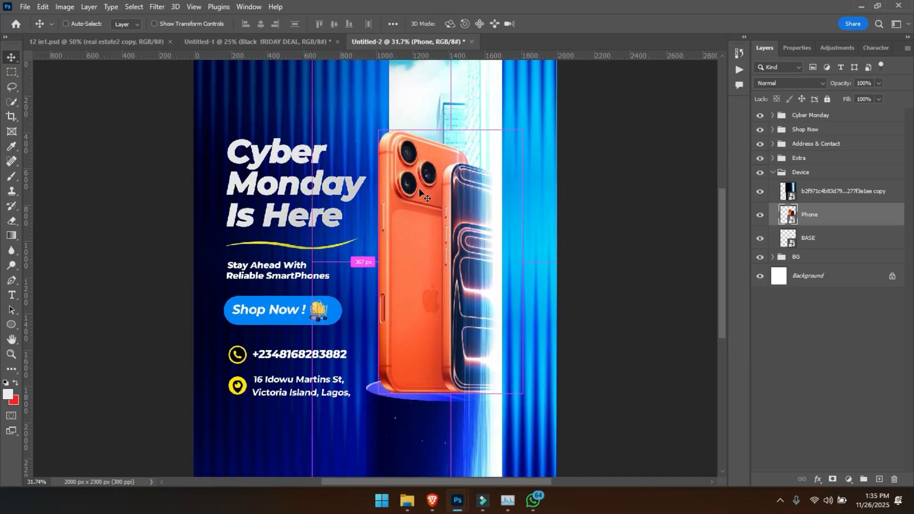
left_click_drag(403, 220, 402, 249)
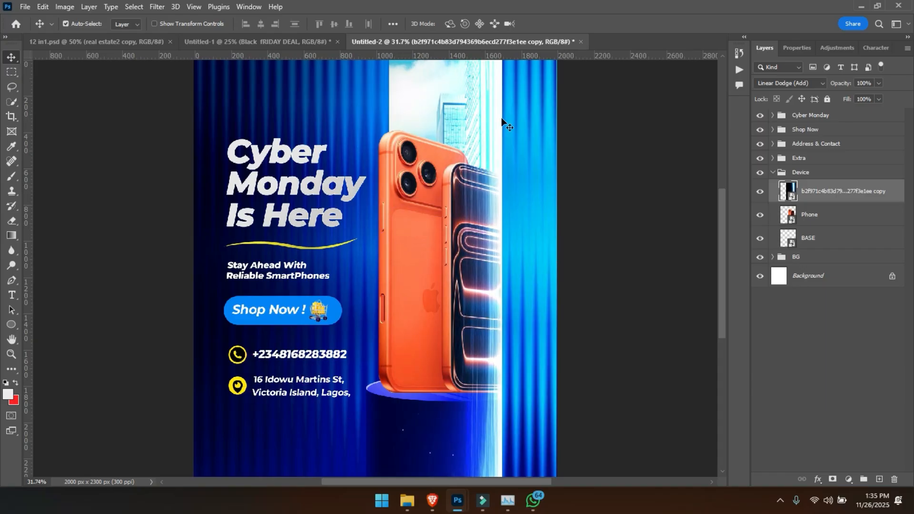
- Scale down and reposition the clipped bg image in the BG group so the buildings and greenery fill the panel behind the phones
left_click(772, 257)
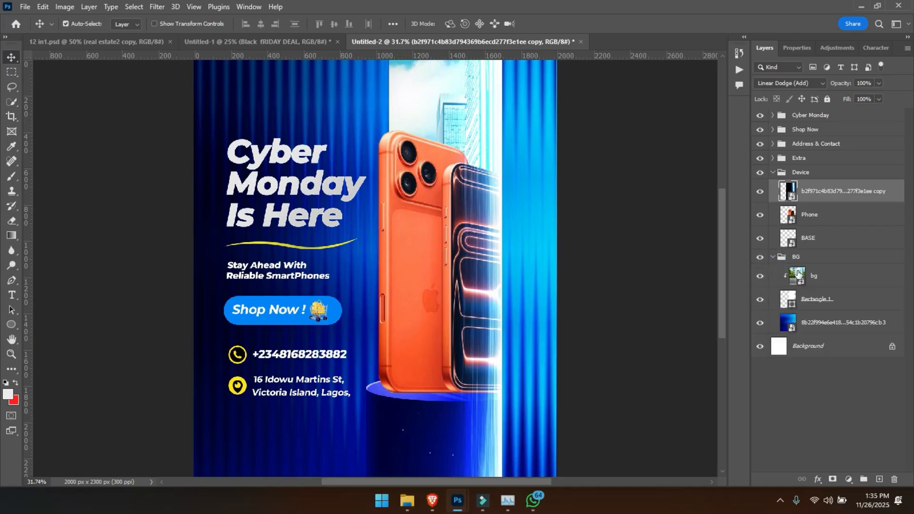
left_click(812, 278)
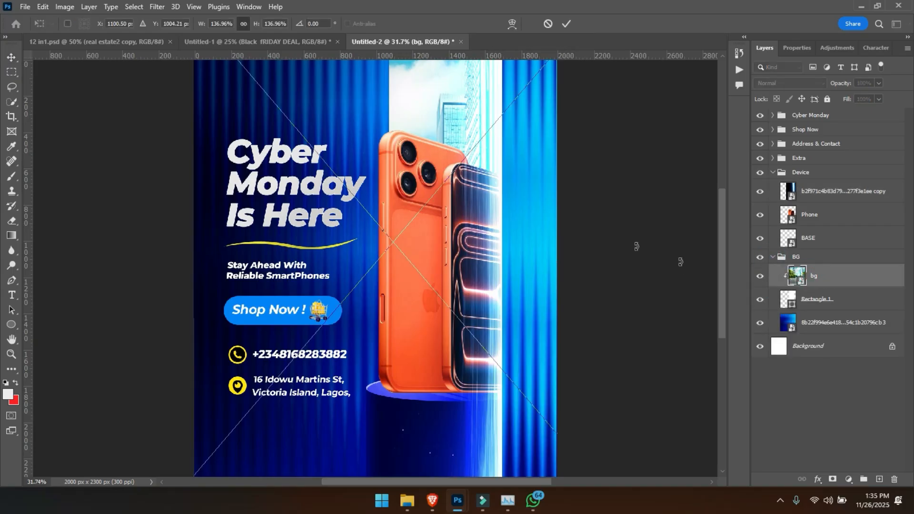
key("ctrl+t")
left_click_drag(451, 289, 412, 284)
key("ctrl+minus")
key("ctrl+minus")
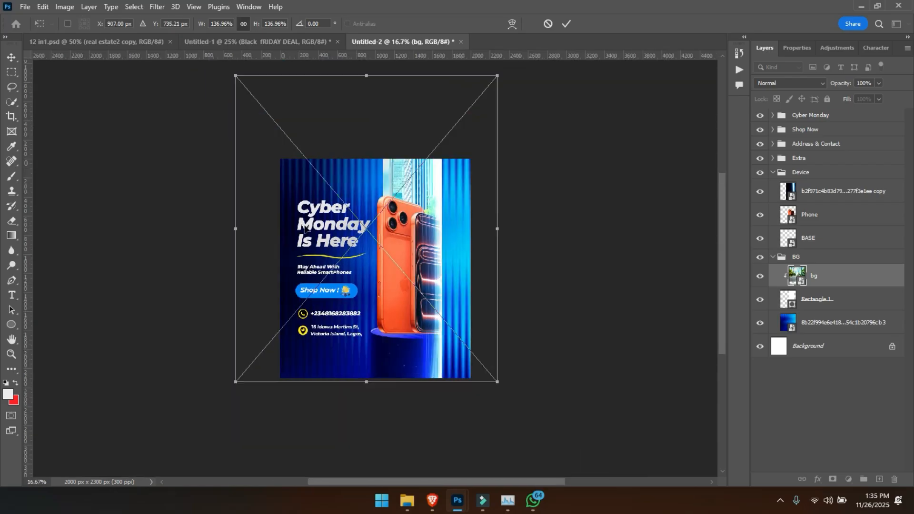
left_click_drag(232, 229, 257, 230)
left_click_drag(340, 241, 338, 237)
key("Return")
key("ctrl+plus")
key("ctrl+plus")
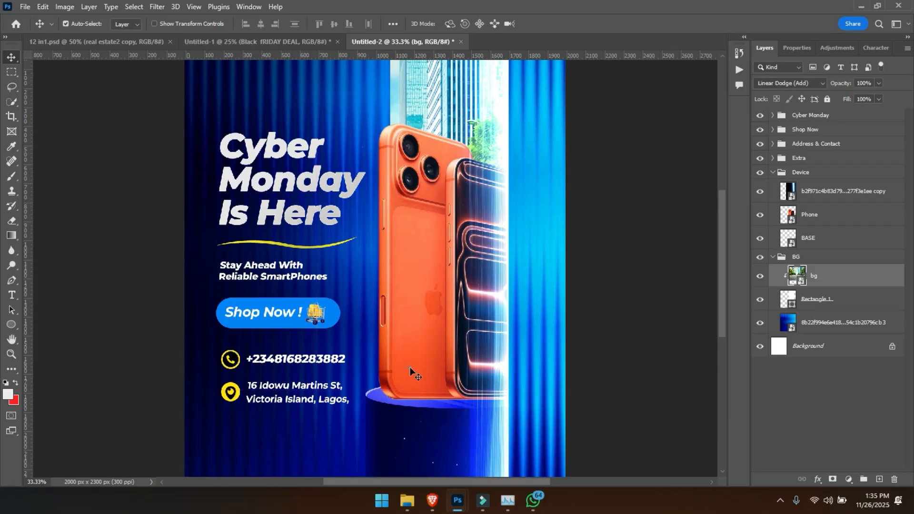
- Add a new empty layer directly above the BASE layer in the Device group
left_click(410, 396)
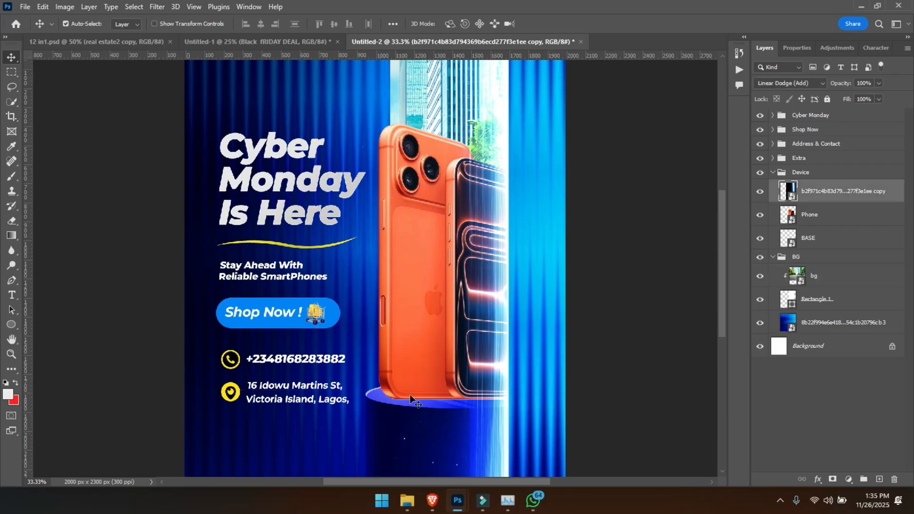
left_click(811, 223)
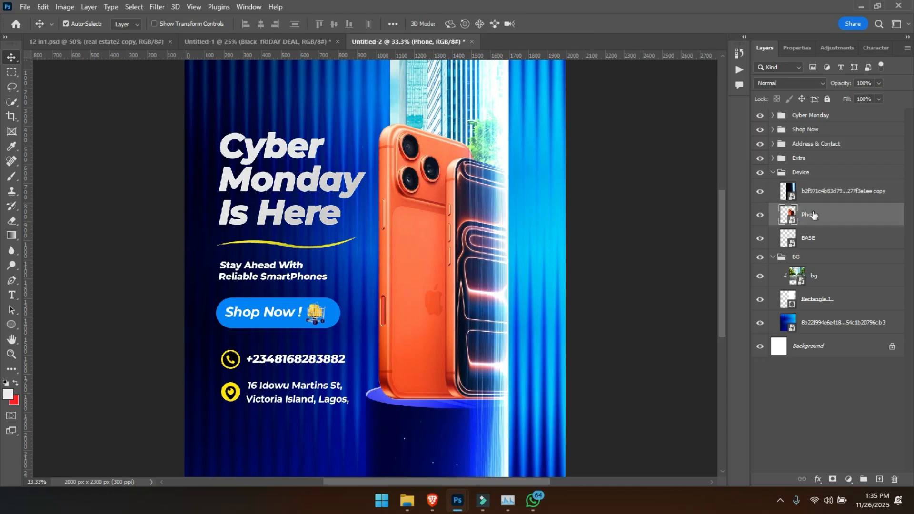
left_click(828, 230)
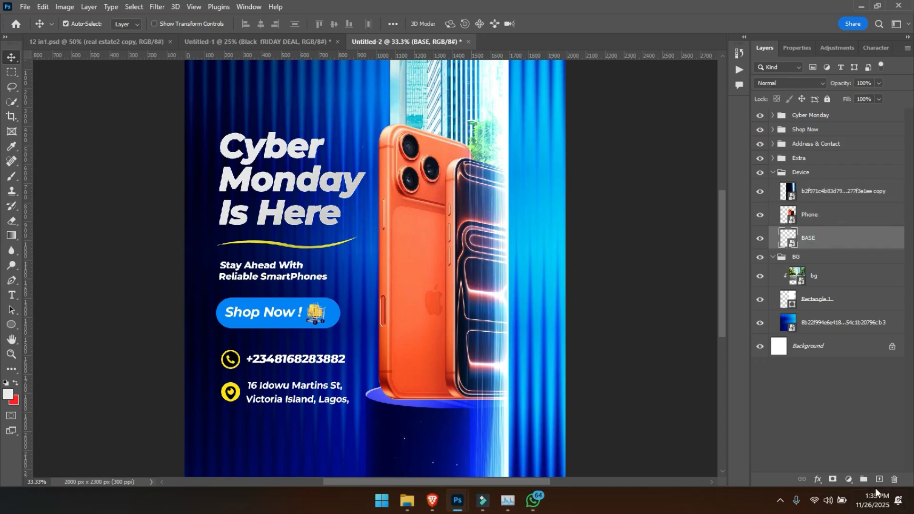
left_click(879, 480)
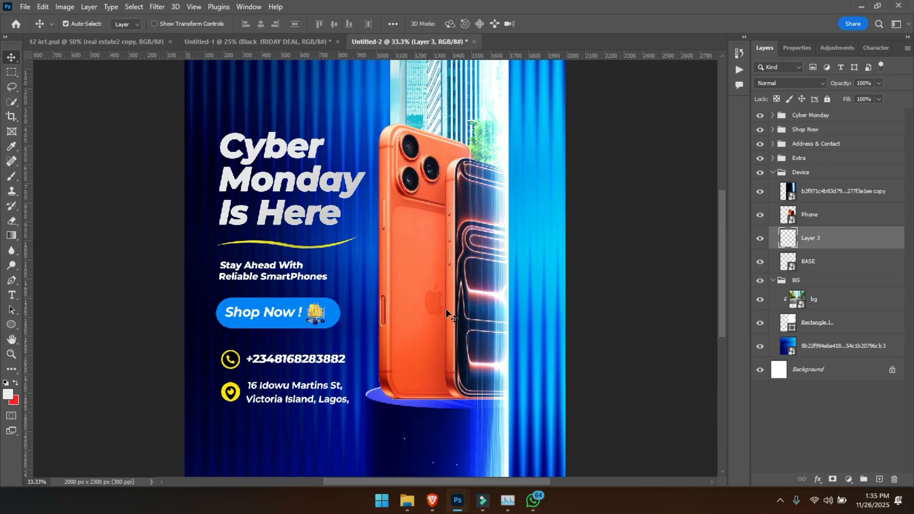
- Rename the Phone layer as Device
double_click(808, 215)
type("Device")
key("Return")
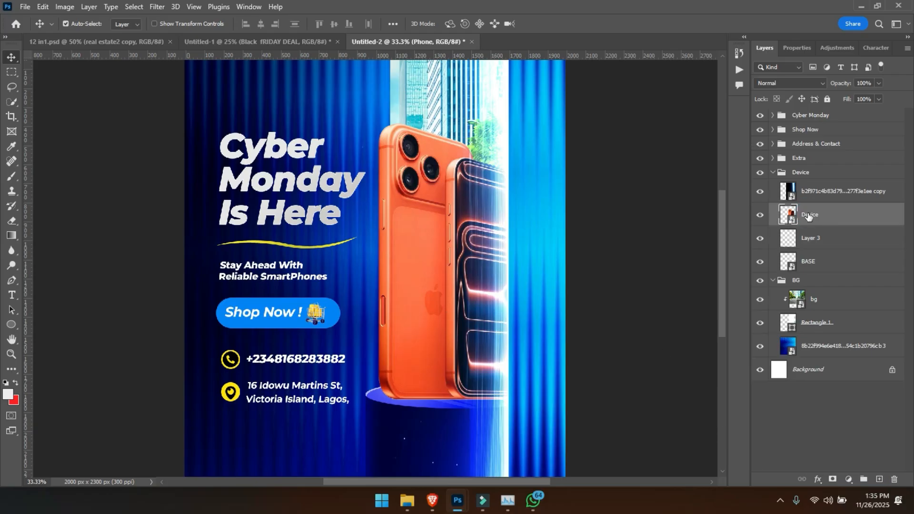
- Prepare the soft brush for Layer 3 by flattening its tip into a thin horizontal ellipse and reducing its size to 600 px
left_click(812, 236)
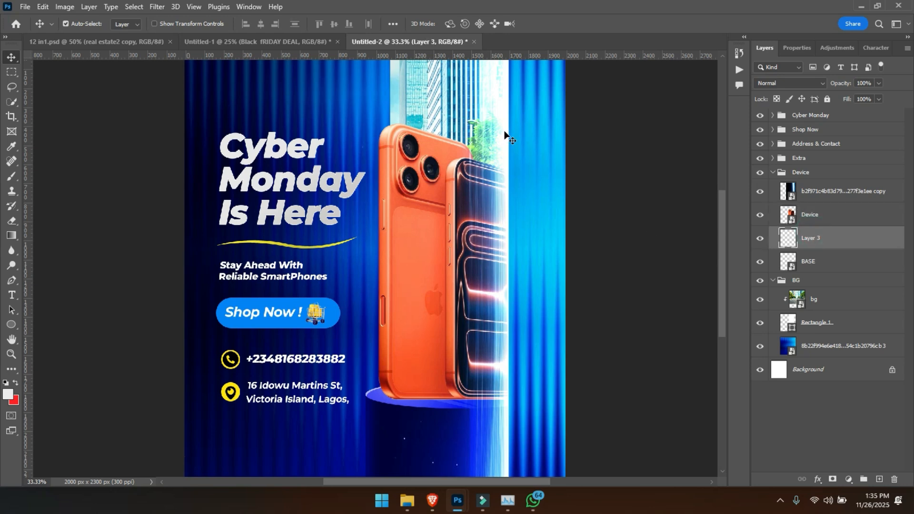
key("b")
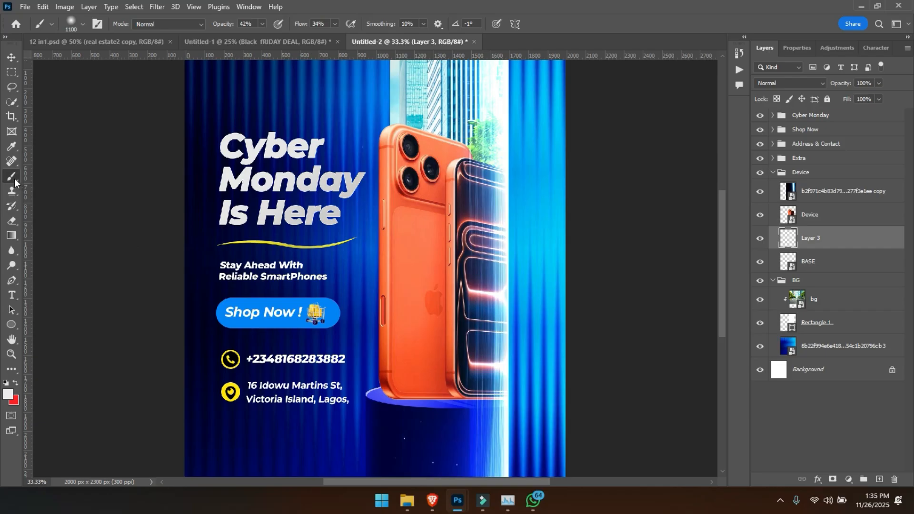
left_click(83, 25)
left_click_drag(35, 51, 34, 66)
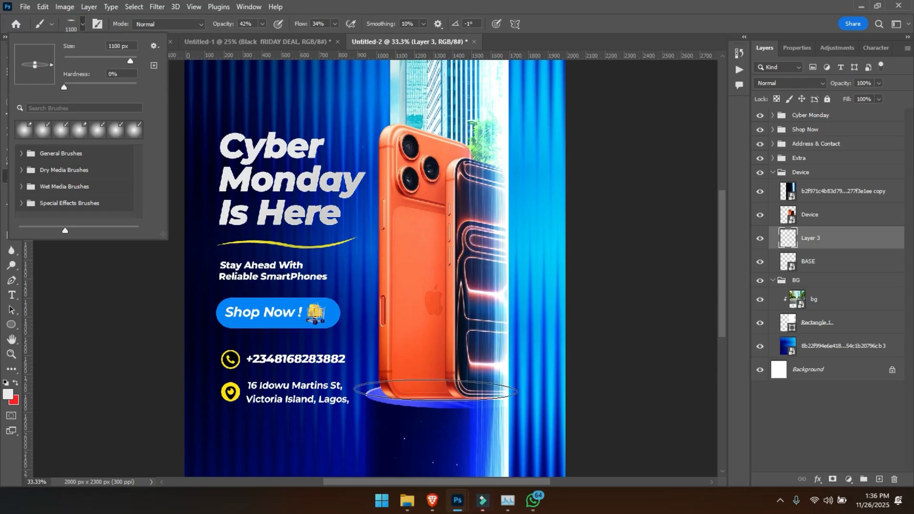
left_click(436, 400)
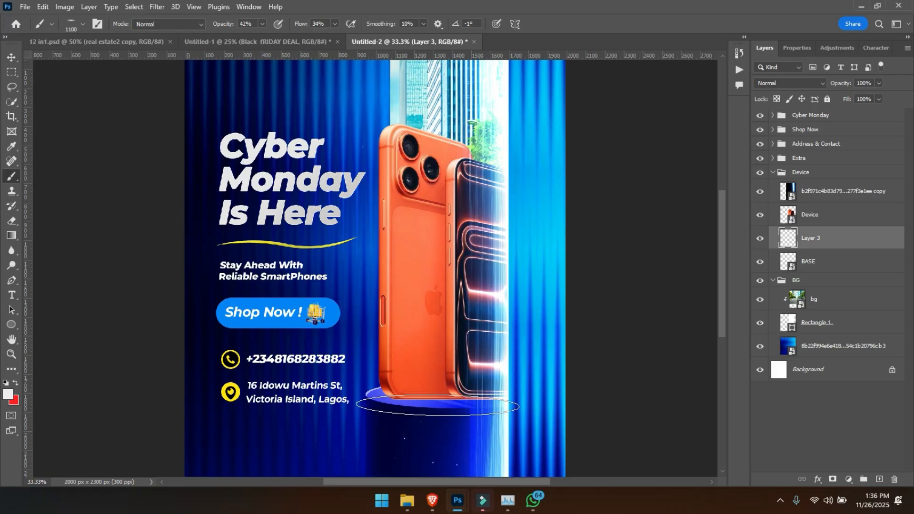
key("bracketleft")
key("bracketleft")
key("bracketleft")
key("bracketleft")
key("bracketleft")
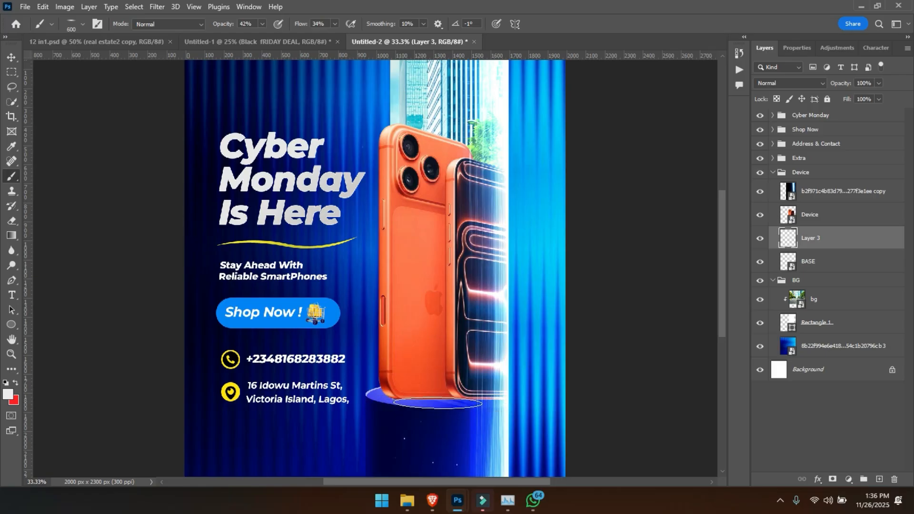
- Set the foreground colour to black 000000 and reduce the brush size to 400 px
left_click(8, 397)
left_click(635, 243)
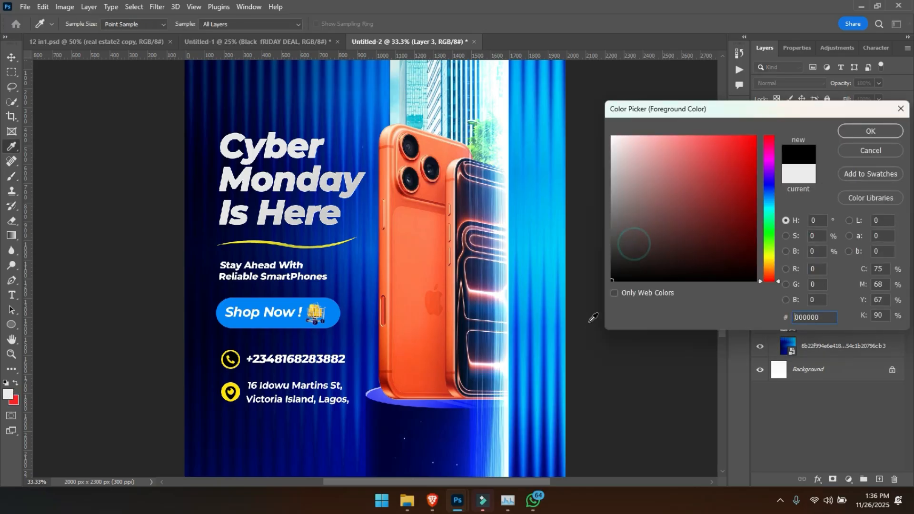
key("Return")
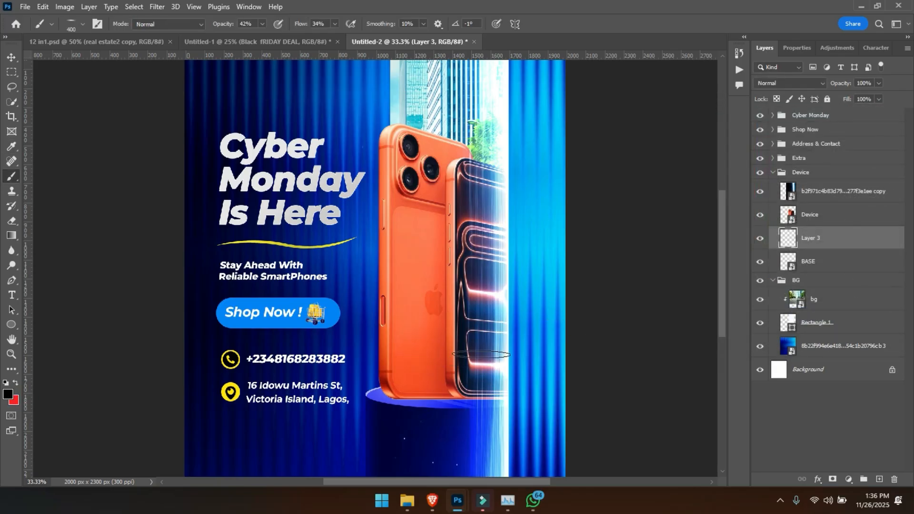
key("bracketleft")
key("bracketleft")
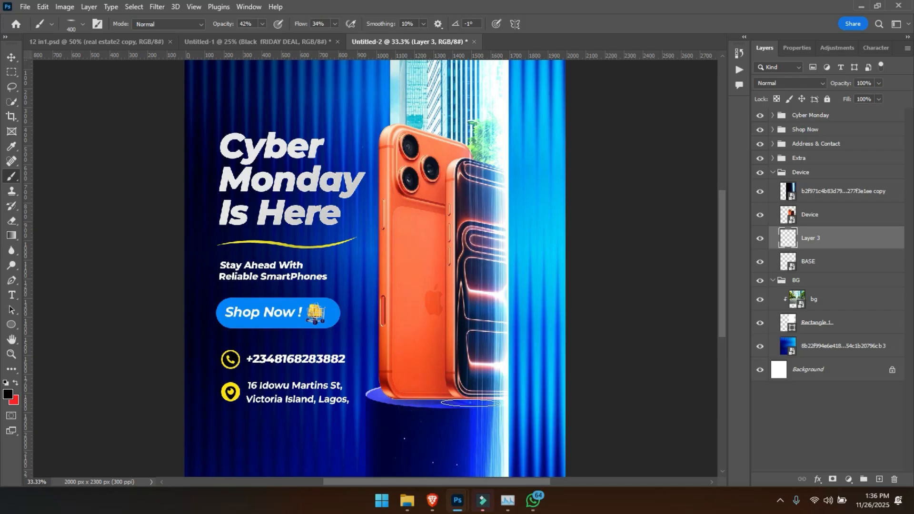
- Paint a soft black contact shadow on Layer 3 where the phones meet the podium
mouse_move(410, 397)
left_mouse_down()
mouse_move(451, 389)
mouse_move(494, 400)
mouse_move(442, 392)
mouse_move(462, 408)
mouse_move(444, 406)
mouse_move(455, 393)
mouse_move(384, 390)
mouse_move(416, 400)
left_mouse_up()
key("ctrl+z")
left_click(443, 404)
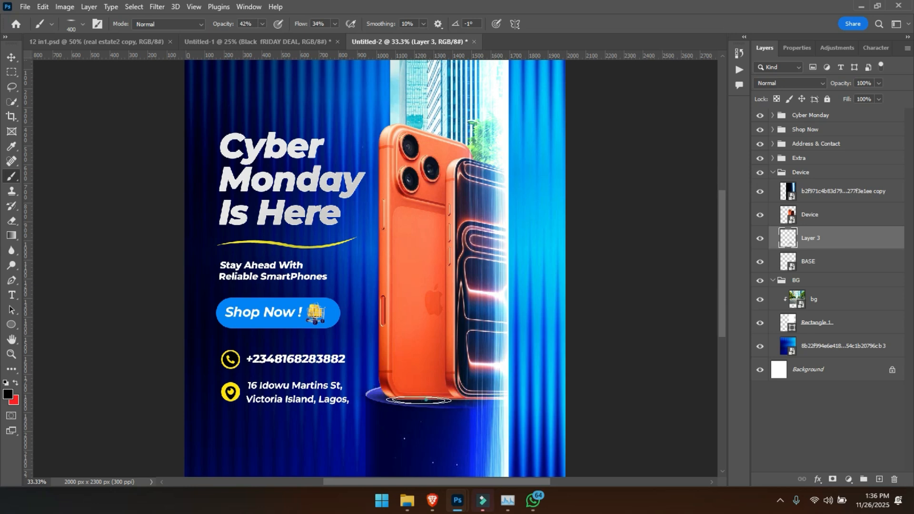
left_click(395, 384)
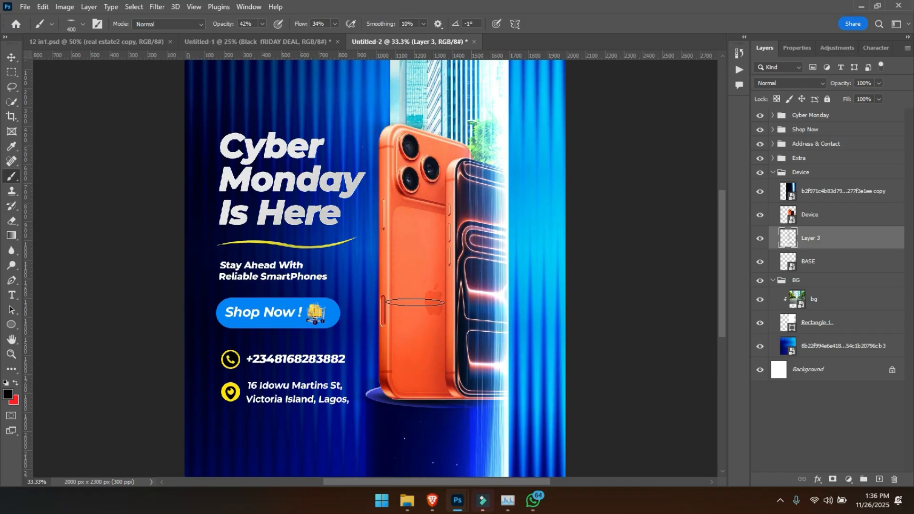
key("v")
left_click(421, 202)
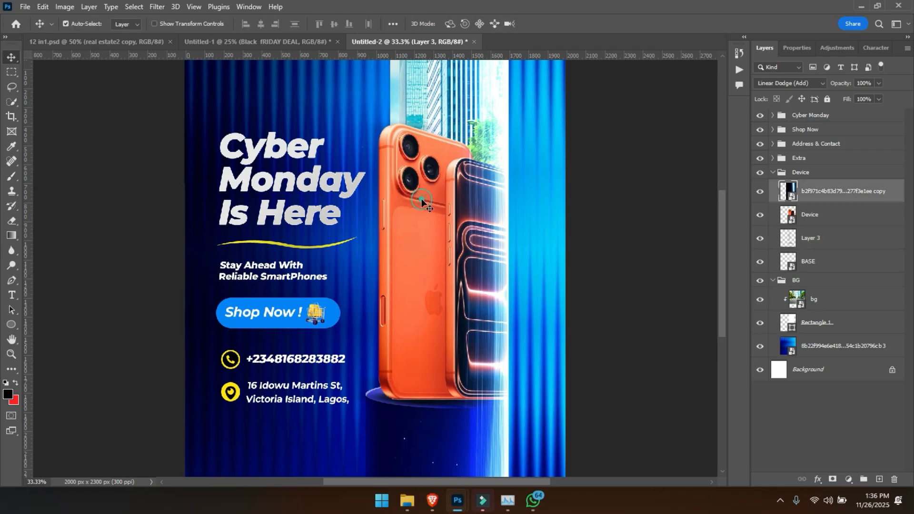
- Duplicate the Device layer and turn the lower copy solid black by minimising its lightness with Hue/Saturation
left_click(810, 215)
key("ctrl+j")
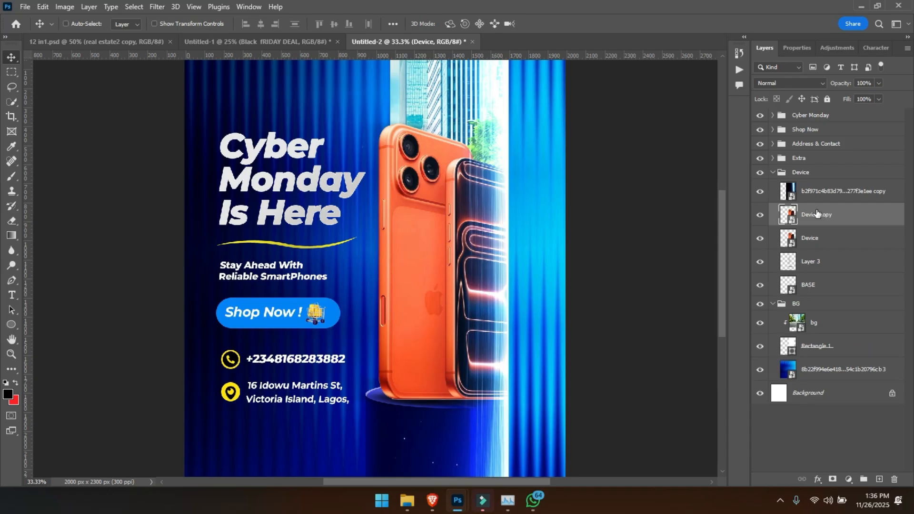
left_click(815, 240)
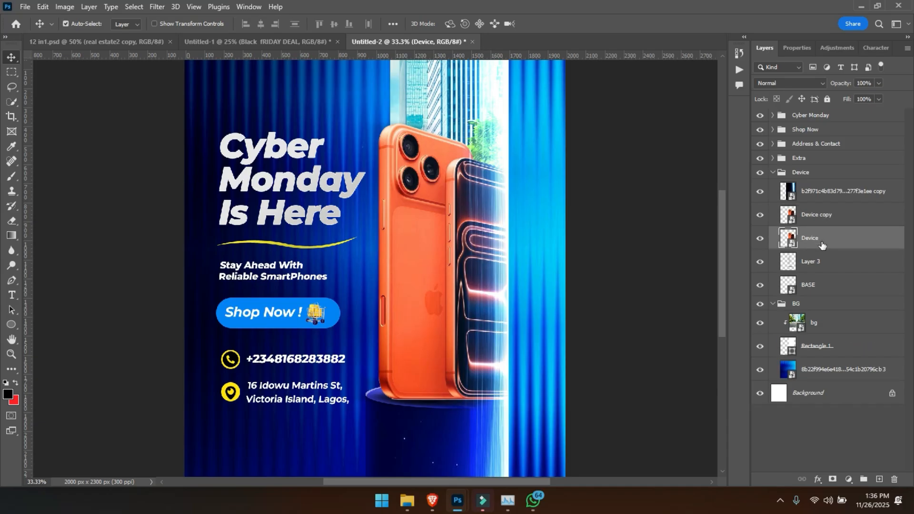
key("ctrl+u")
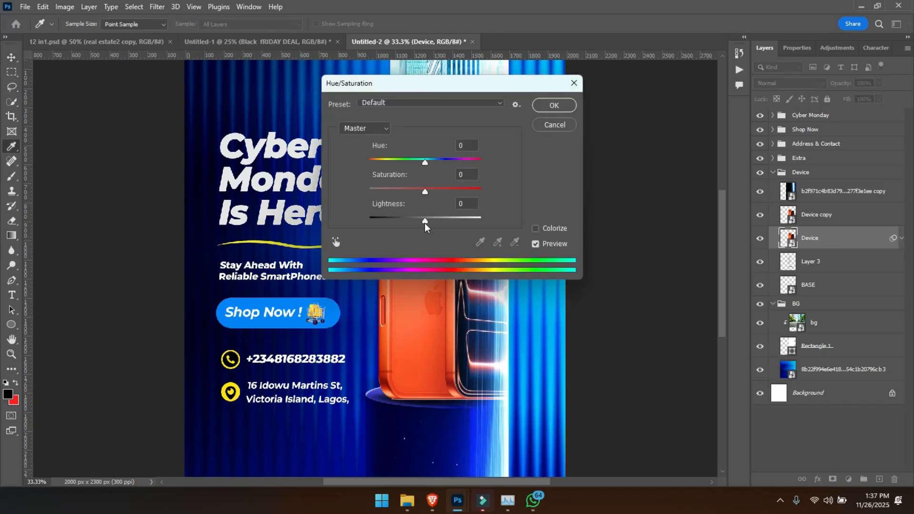
left_click_drag(425, 223, 327, 233)
key("Return")
key("v")
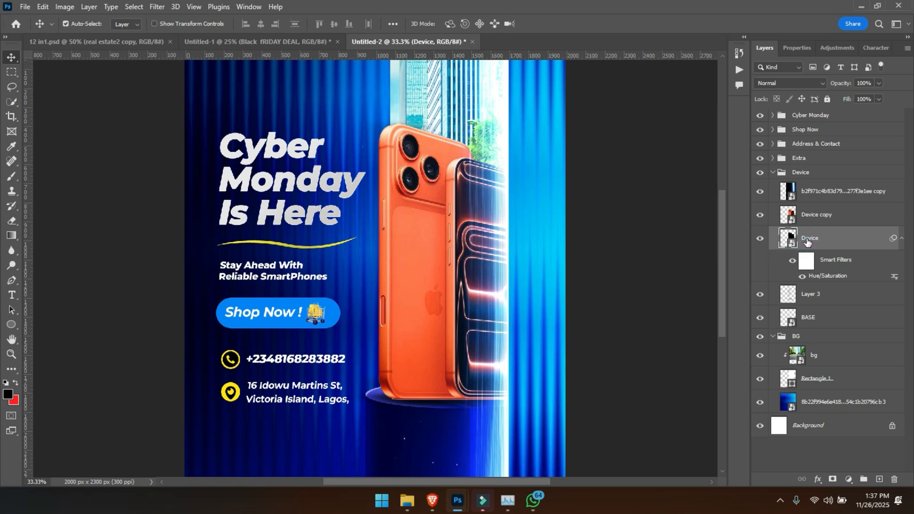
key("ctrl+t")
key("Return")
left_click_drag(383, 196, 354, 192)
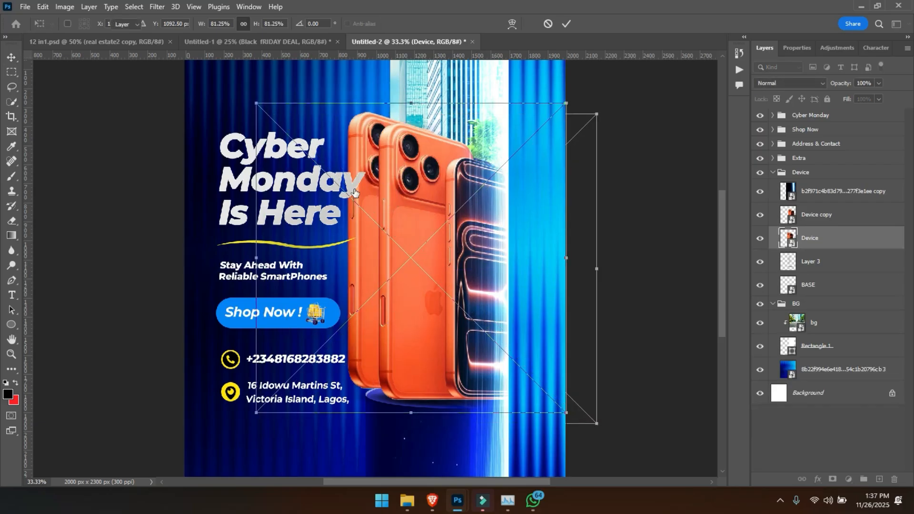
key("Return")
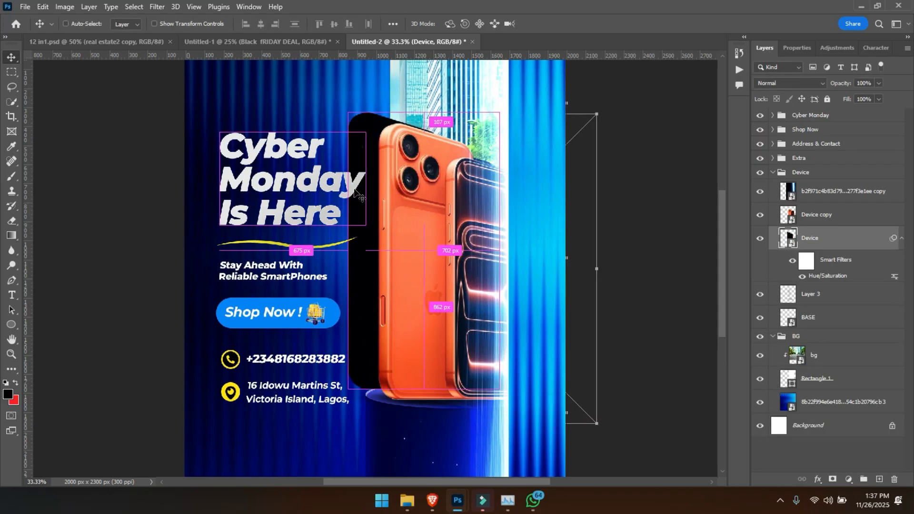
key("ctrl+t")
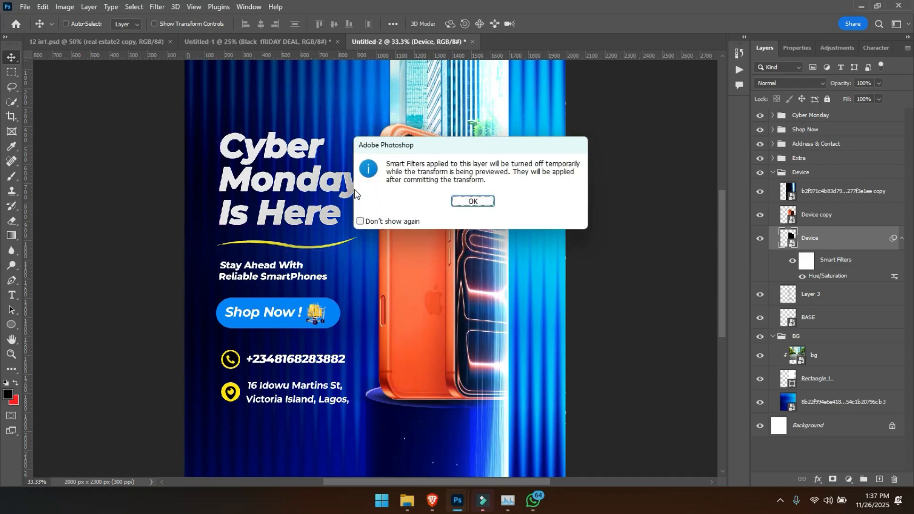
key("Return")
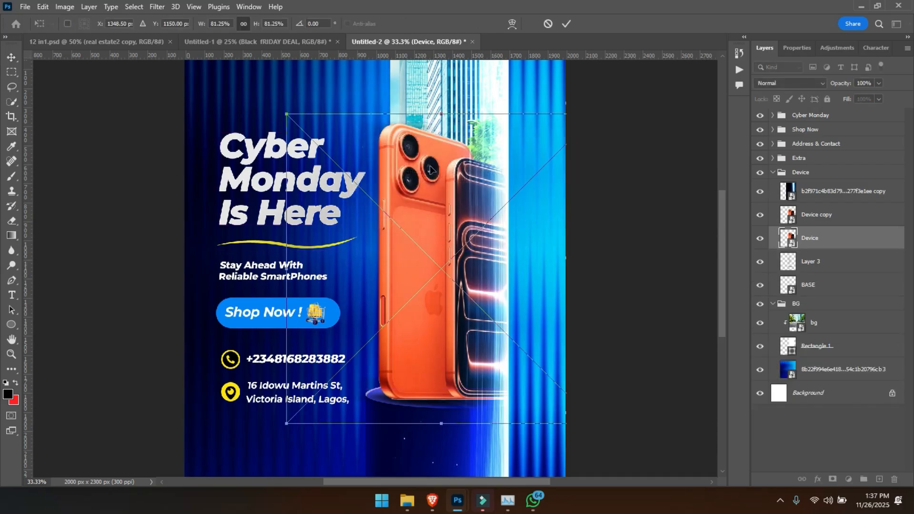
key("Return")
- Group and merge the black device copy into one layer, skewing its upper corners leftward behind the phones as a cast shadow
key("ctrl+g")
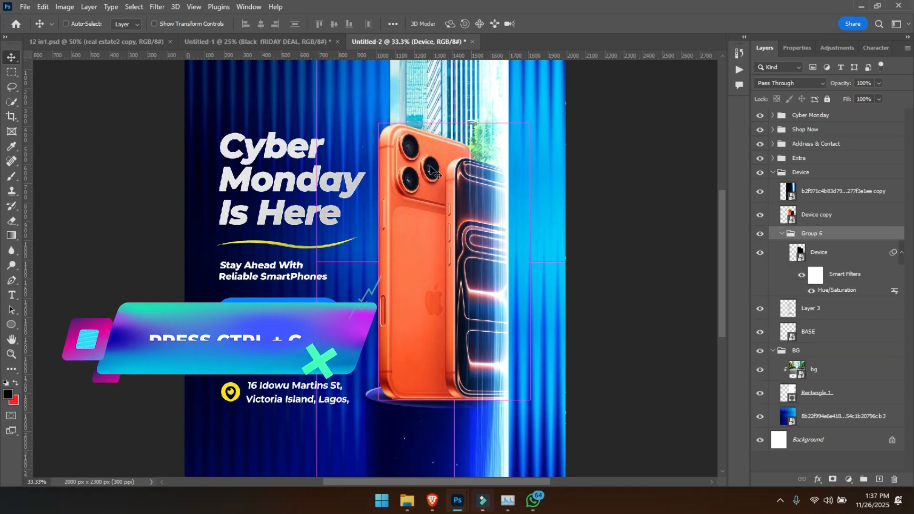
key("ctrl+e")
key("ctrl+t")
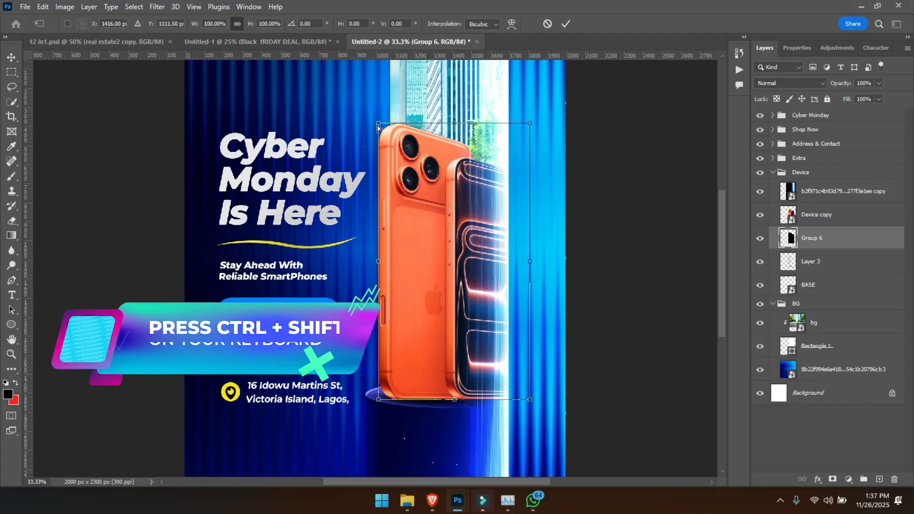
left_click_drag(378, 124, 364, 124)
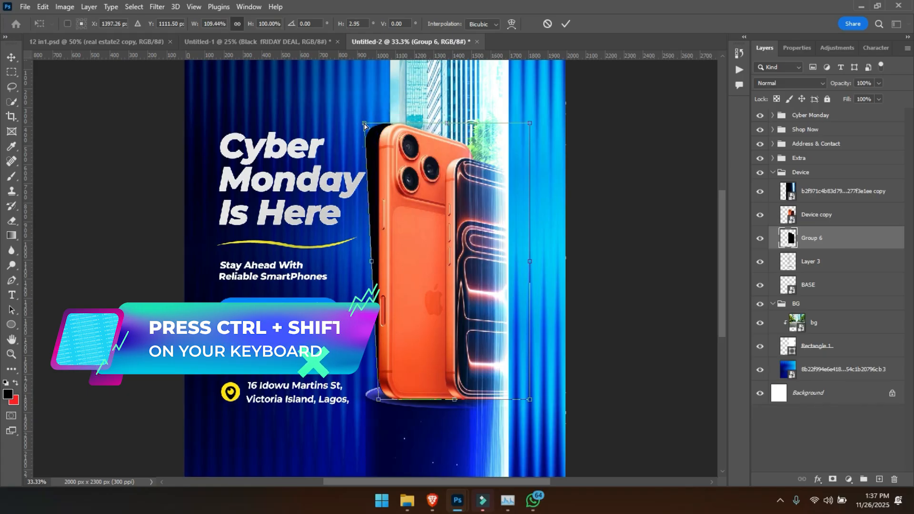
left_click_drag(530, 125, 510, 128)
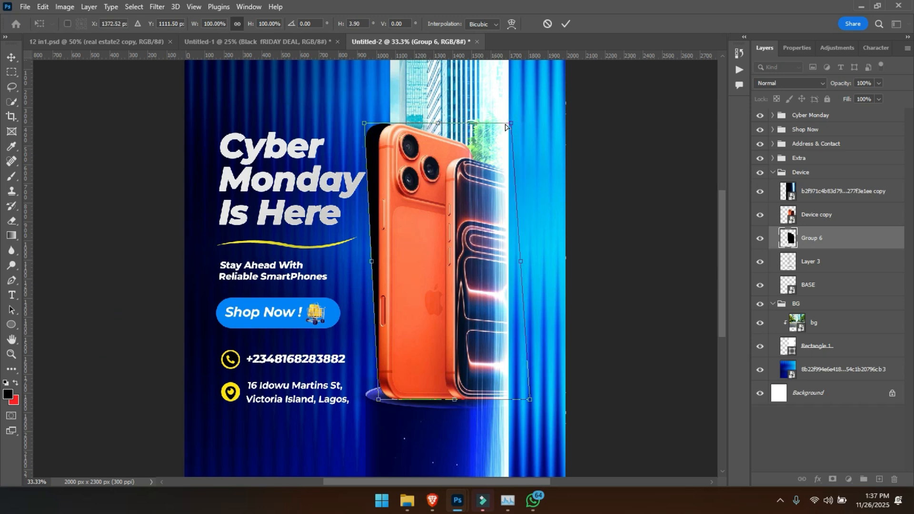
key("Return")
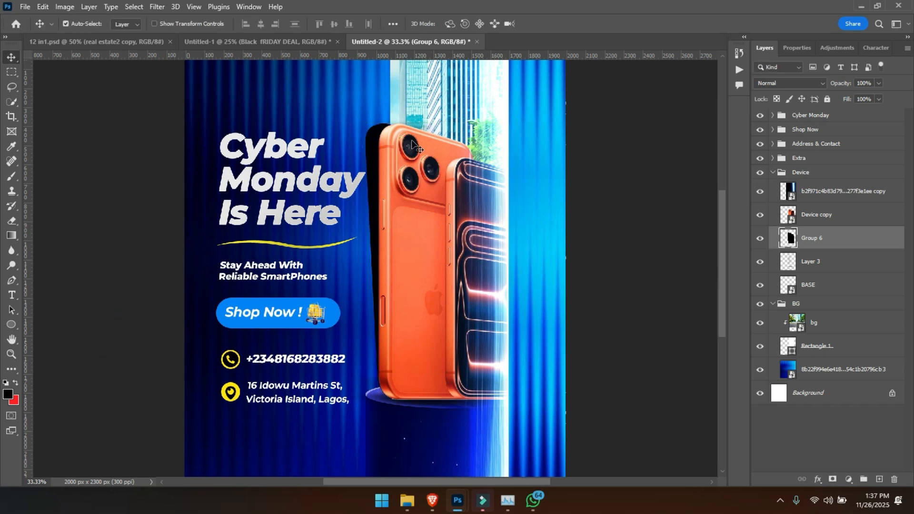
- Soften the black phone shadow with a 12.5 px Gaussian Blur and lower its opacity to 72%
left_click(157, 9)
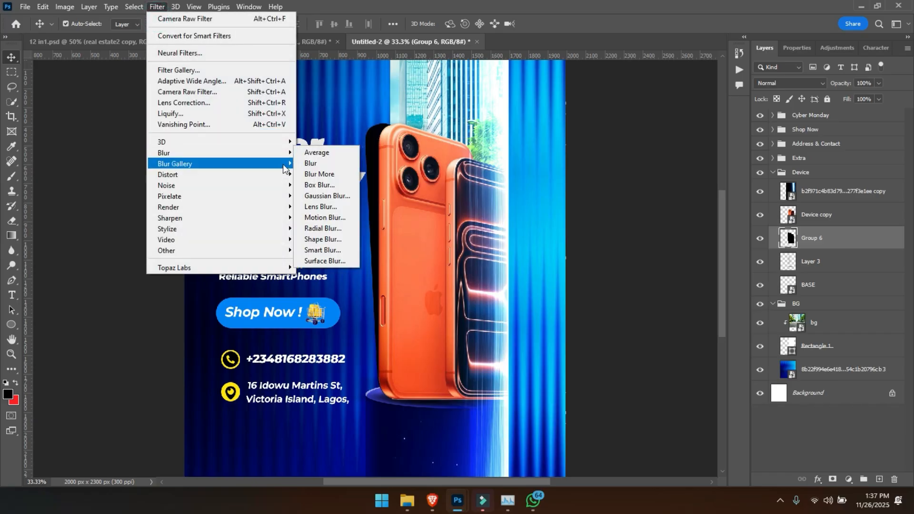
left_click(318, 196)
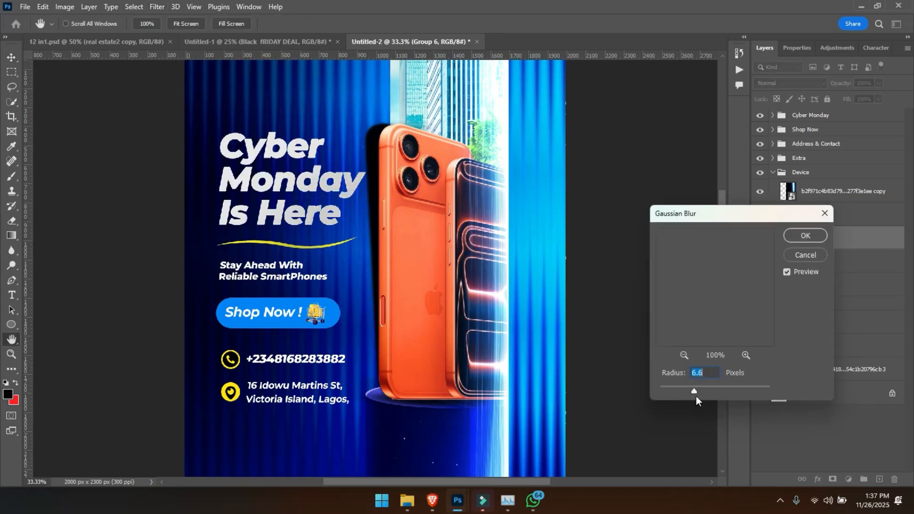
mouse_move(696, 391)
left_mouse_down()
mouse_move(712, 391)
mouse_move(705, 392)
left_mouse_up()
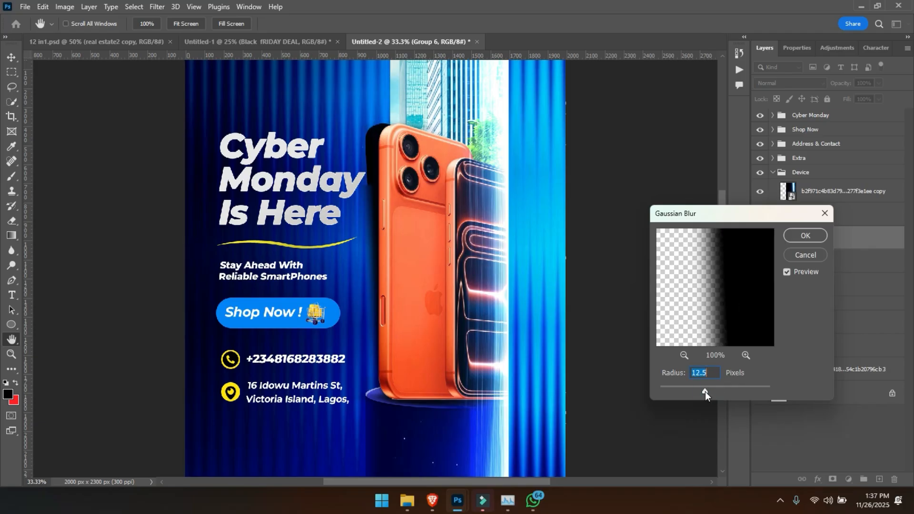
key("Return")
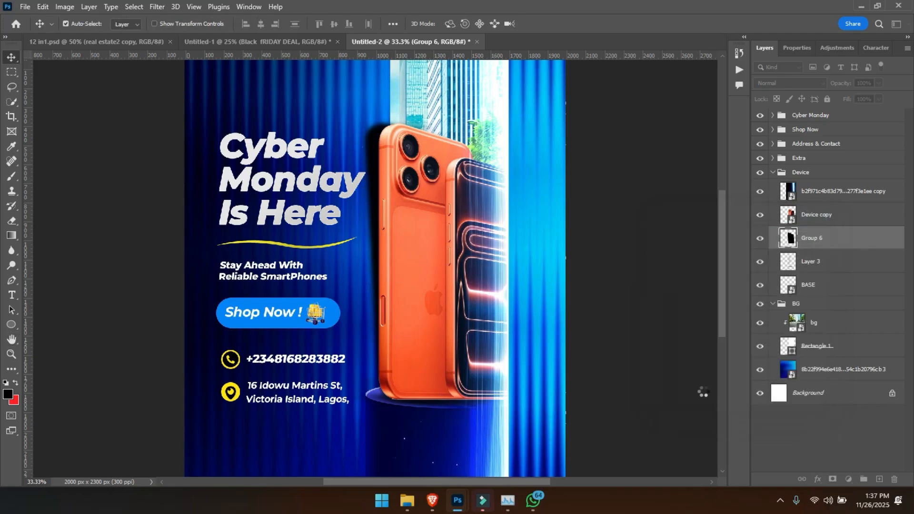
left_click_drag(845, 85, 836, 86)
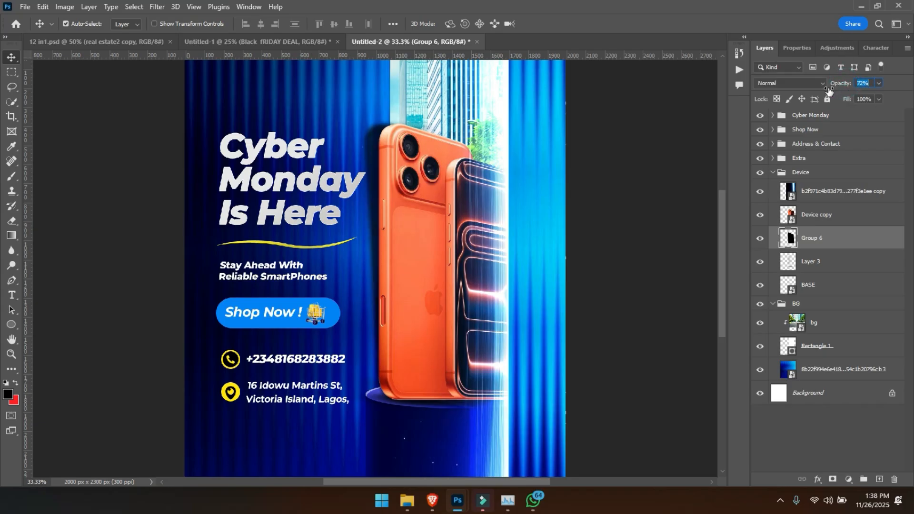
- Compare the design with and without the Group 6 shadow, and add a layer mask to that layer
left_click(833, 470)
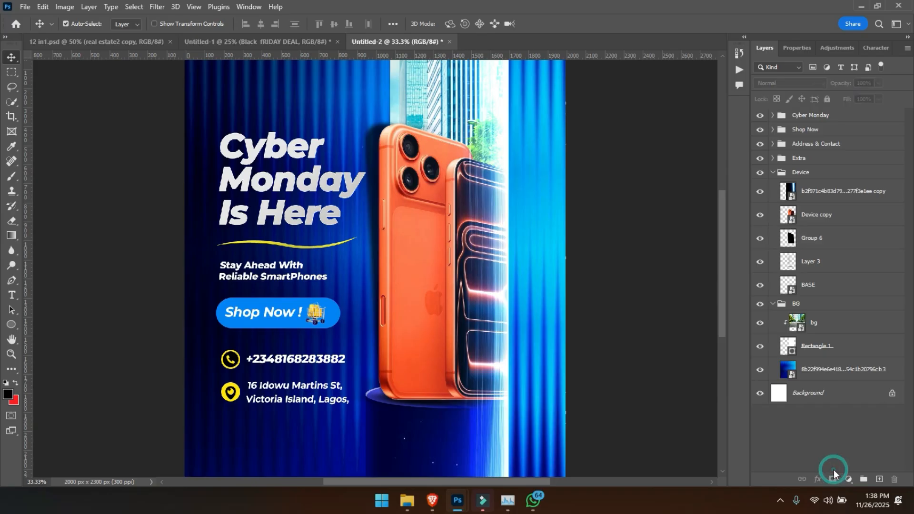
left_click(809, 241)
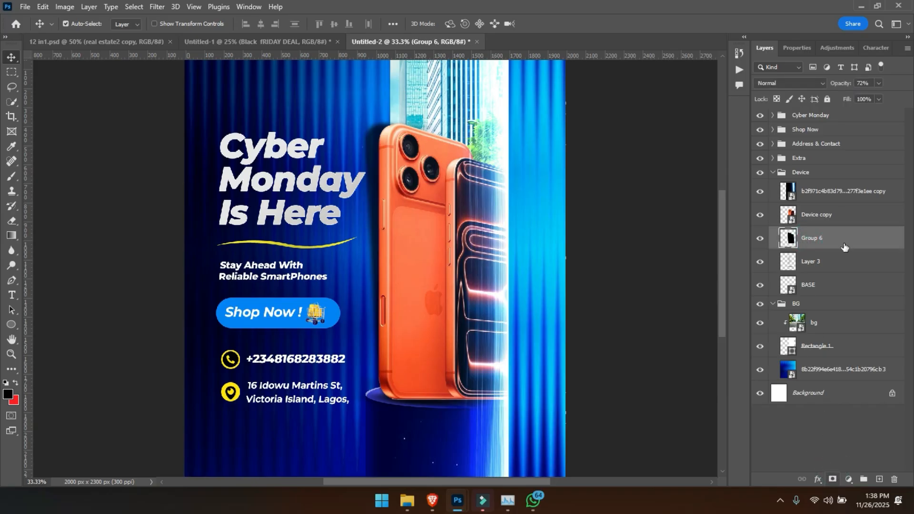
left_click(761, 239)
left_click(761, 239)
left_click(834, 479)
- Restore the flattened soft brush tip to a round shape for painting on the Group 6 mask
key("b")
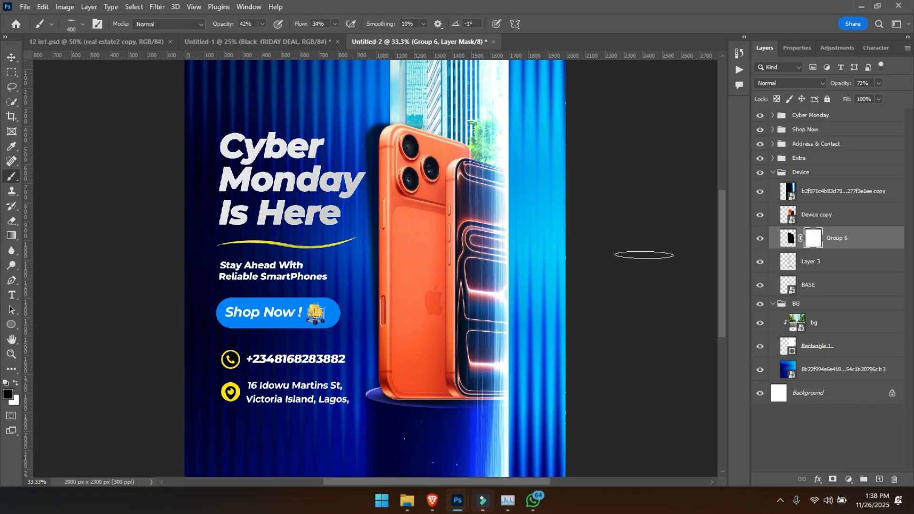
left_click(84, 25)
left_click_drag(34, 67, 34, 104)
left_click(362, 3)
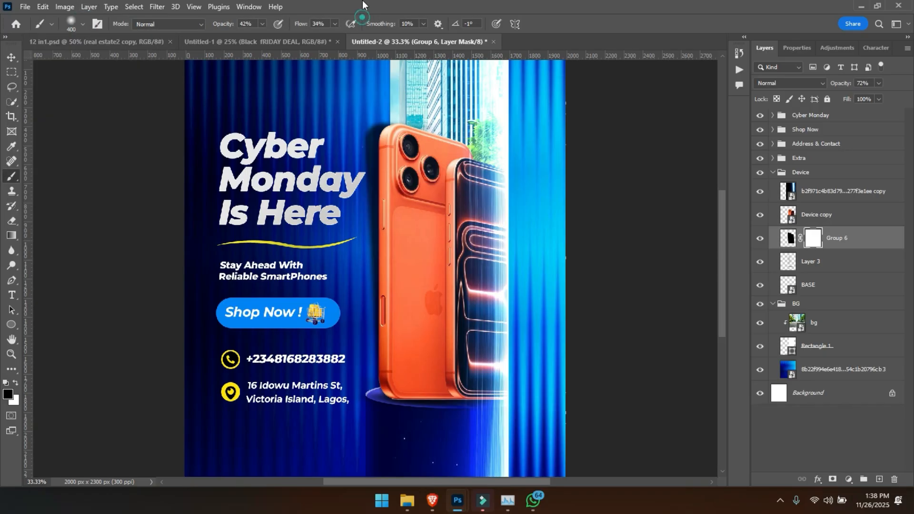
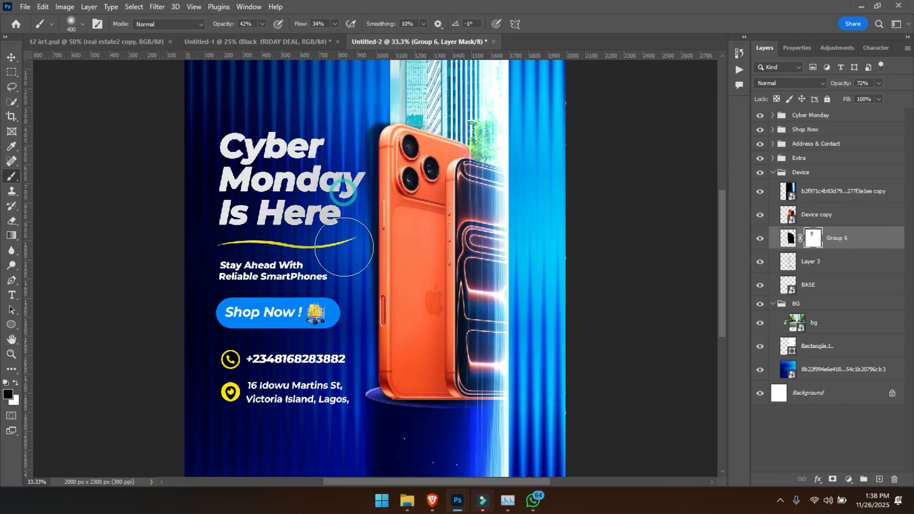
- Fade the phone shadow beside the orange phone's upper edge by painting black on the Group 6 mask, and compare with the layer hidden
left_click(376, 104)
left_click(376, 104)
left_click(371, 106)
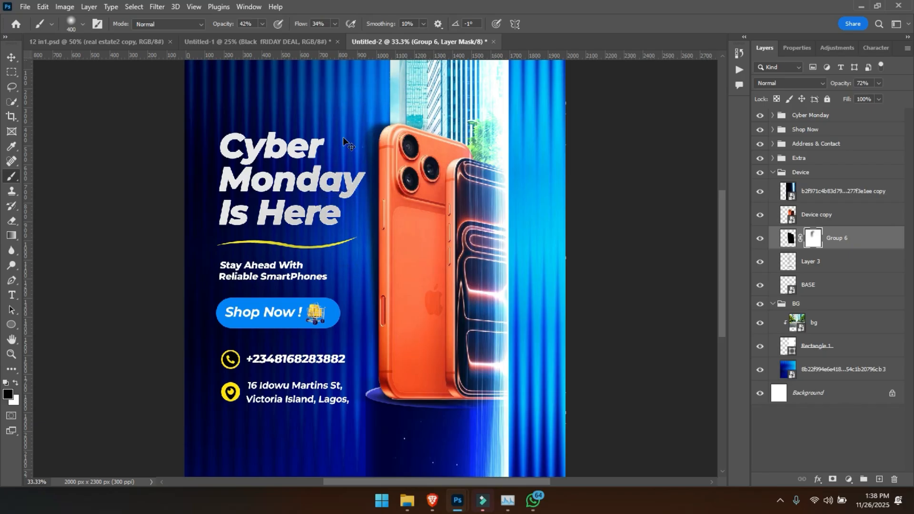
scroll(345, 140, "down", 3)
scroll(345, 142, "up", 3)
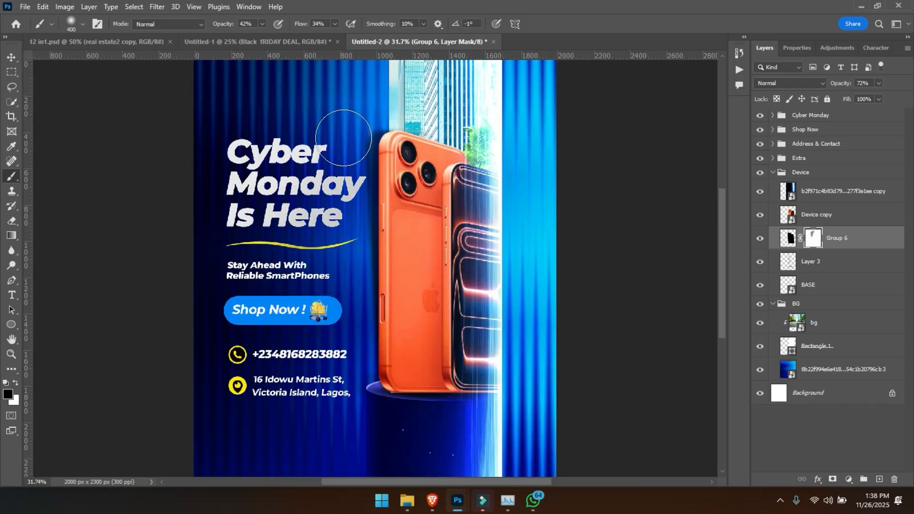
left_click(757, 241)
left_click(758, 241)
key("ctrl+minus")
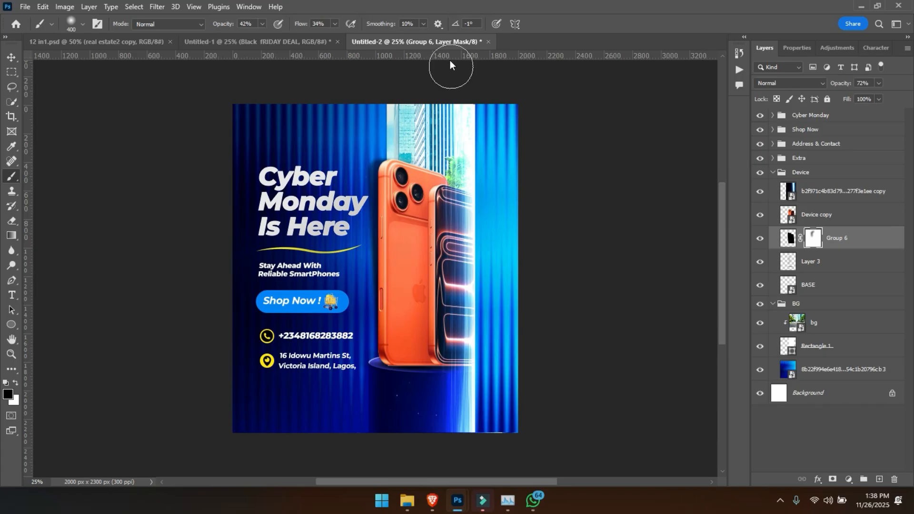
- Open the Camera Raw Filter on the Device copy layer and set Contrast to +10 and Shadows to +7
key("v")
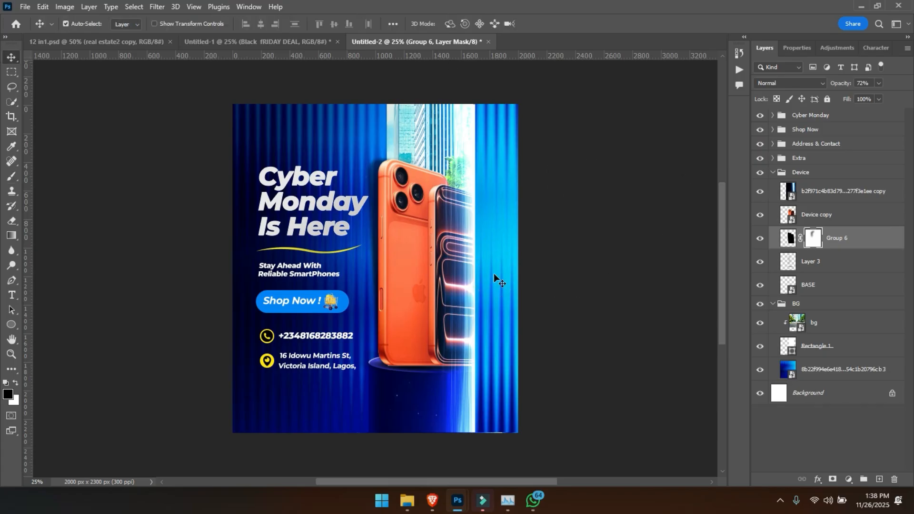
left_click(400, 217)
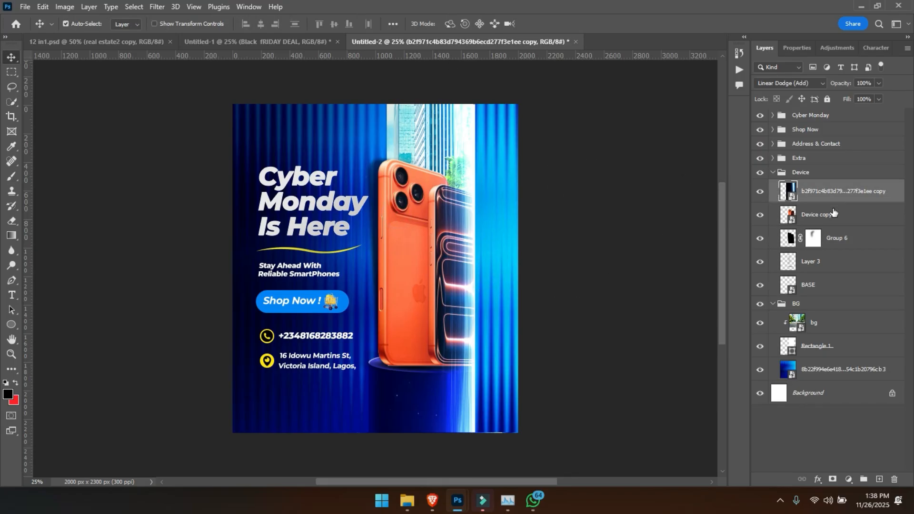
left_click(816, 214)
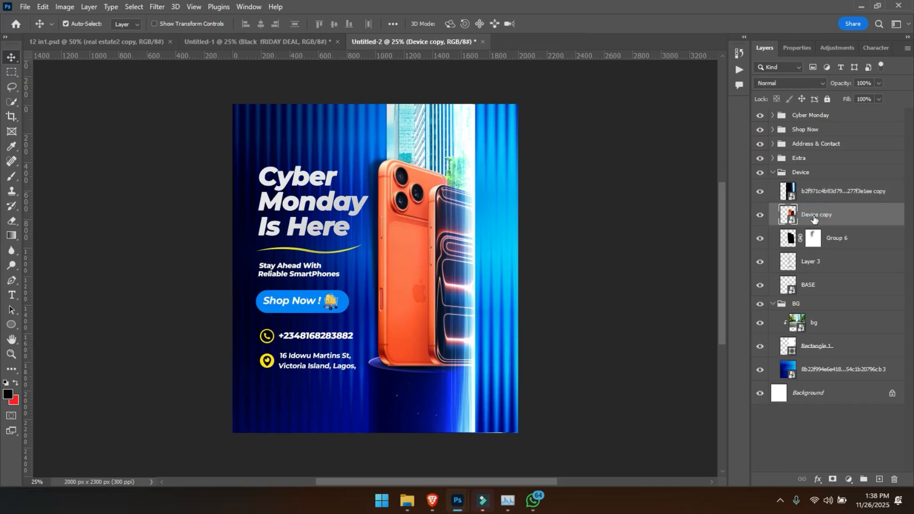
key("b")
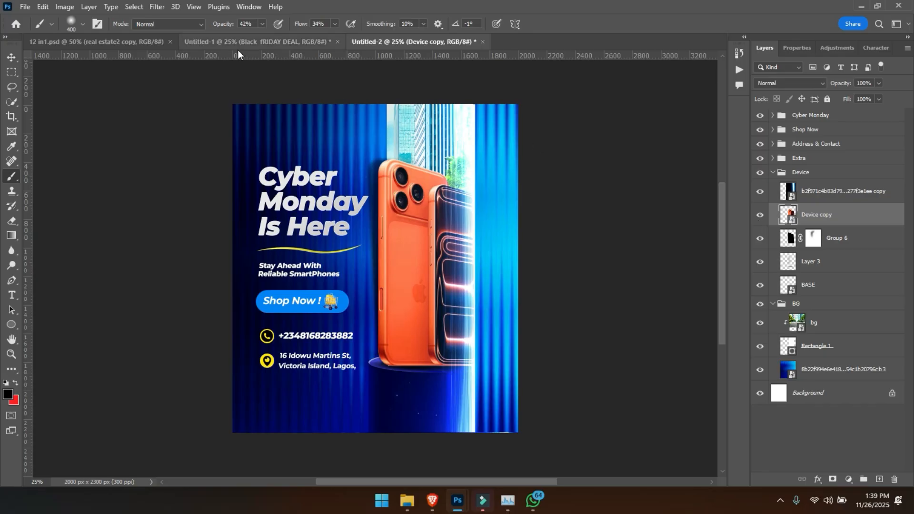
left_click(153, 9)
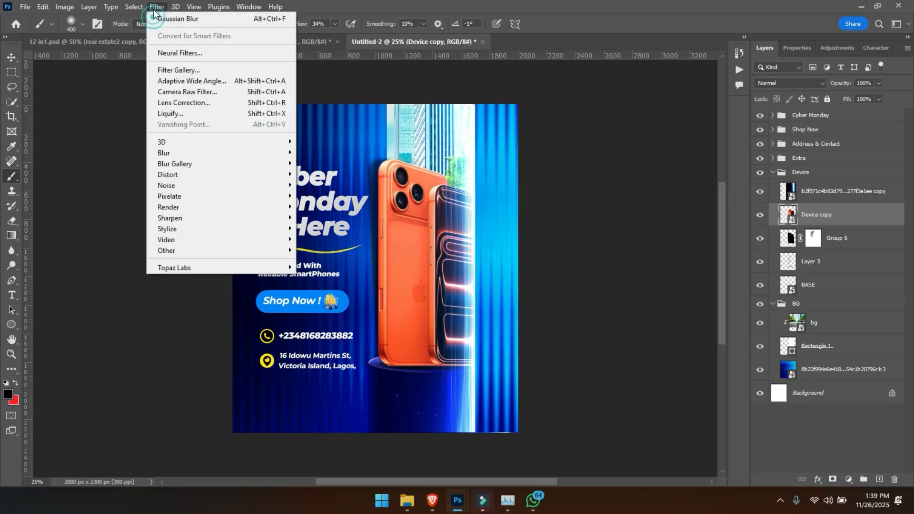
left_click(170, 92)
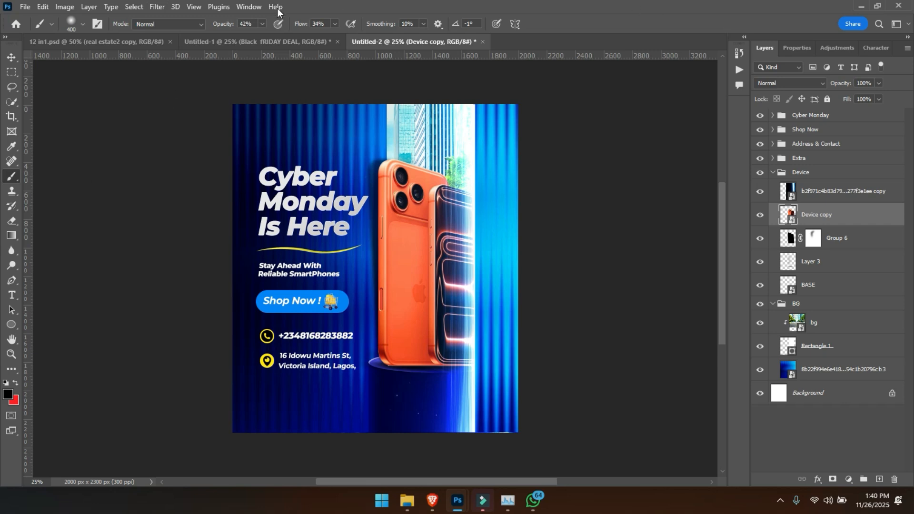
left_click_drag(696, 153, 253, 51)
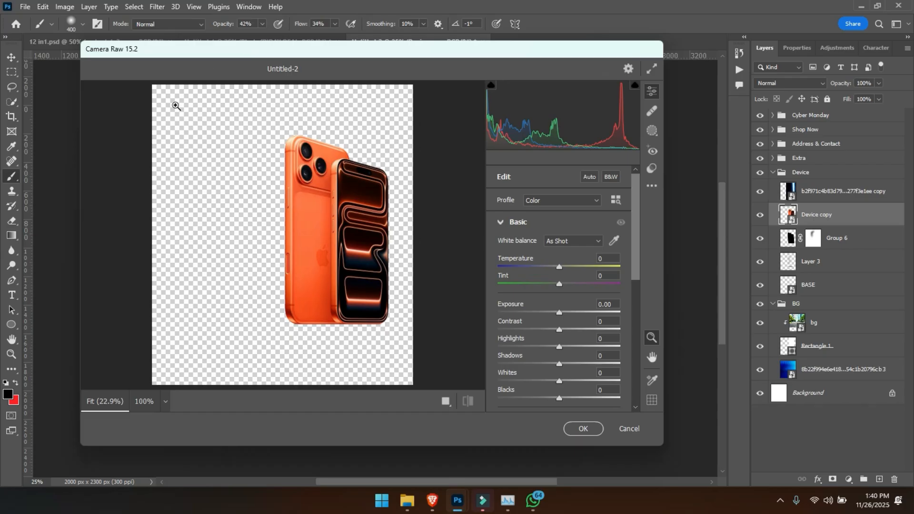
left_click_drag(560, 330, 566, 330)
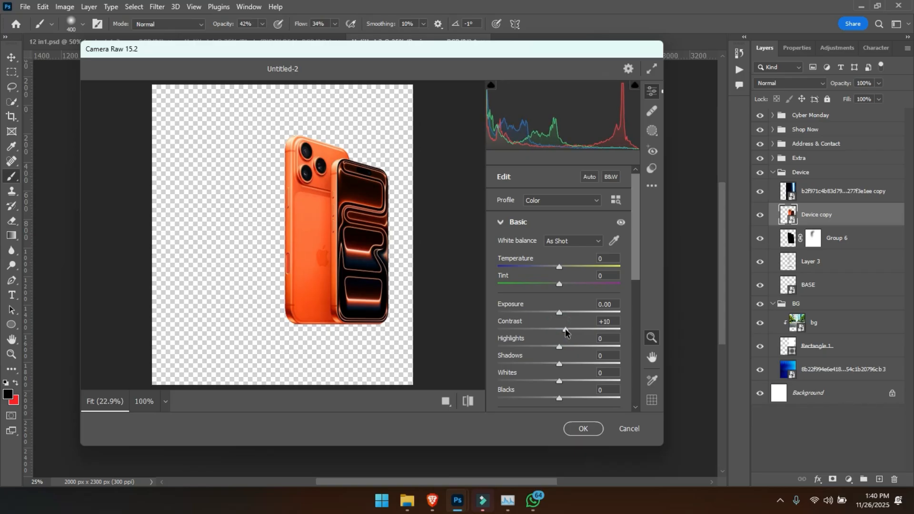
mouse_move(560, 365)
left_mouse_down()
mouse_move(570, 367)
mouse_move(550, 383)
mouse_move(565, 380)
left_mouse_up()
double_click(565, 380)
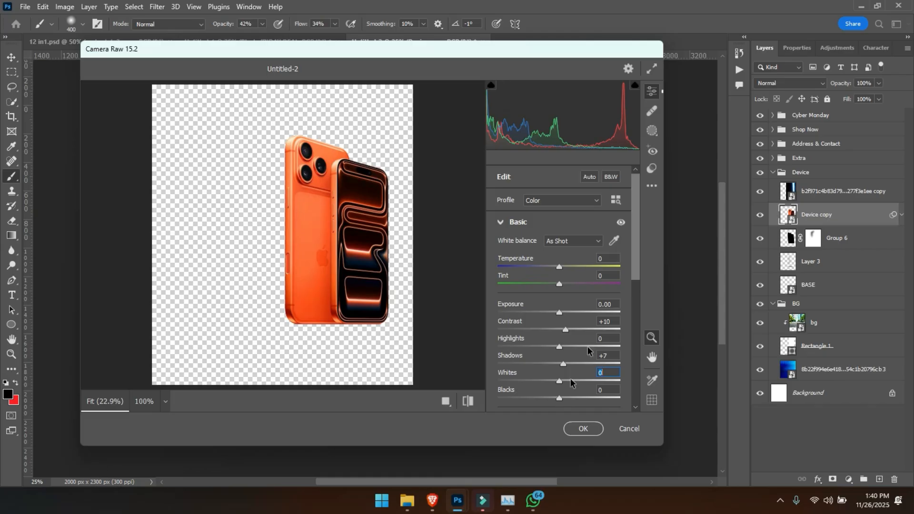
- Raise the phones' Texture to +15 and Clarity to +8, and apply the Camera Raw Filter
scroll(556, 343, "down", 3)
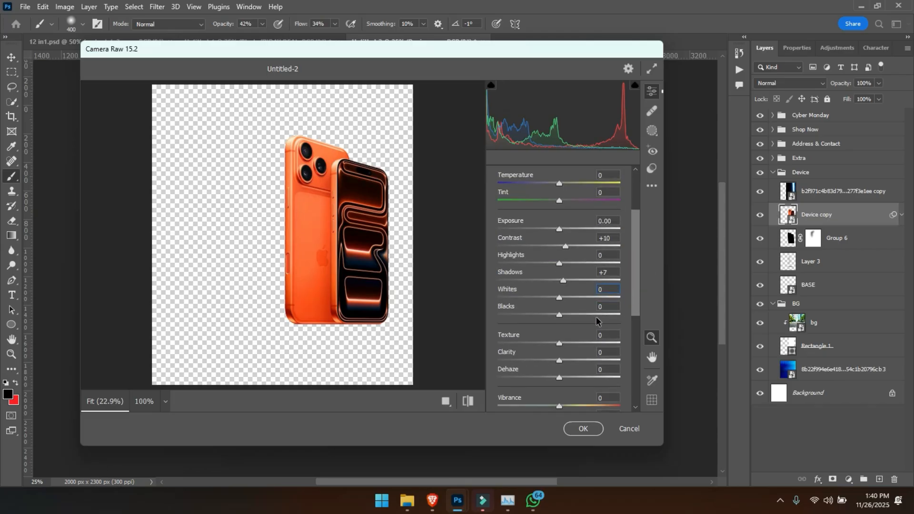
left_click_drag(556, 342, 563, 360)
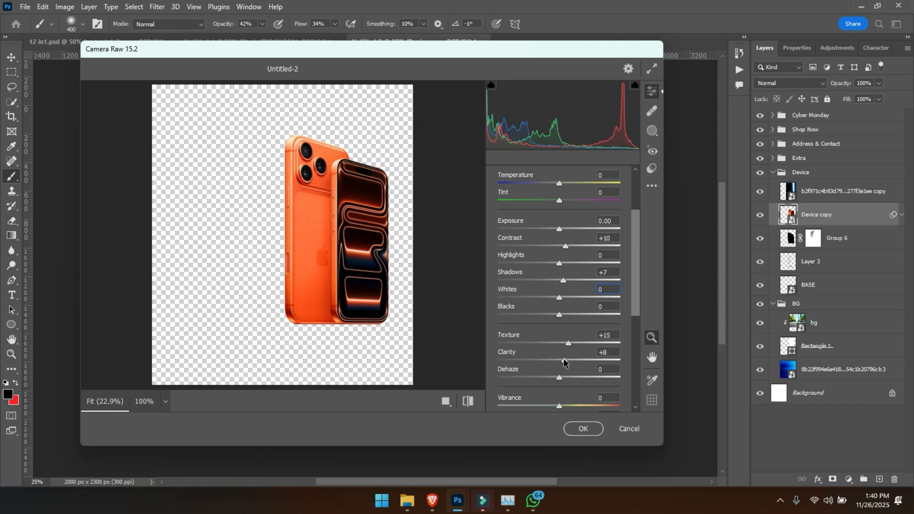
key("Return")
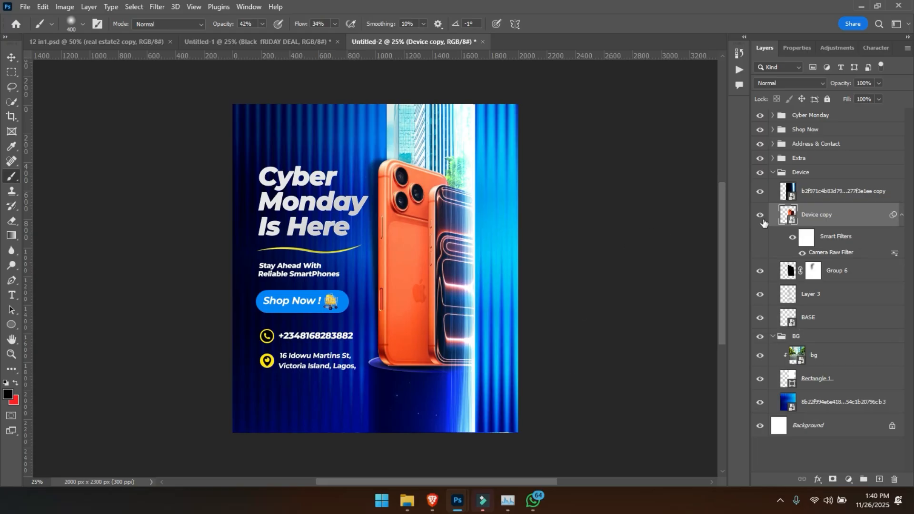
- Collapse the Device copy smart filter list and the Device and BG groups
left_click(901, 214)
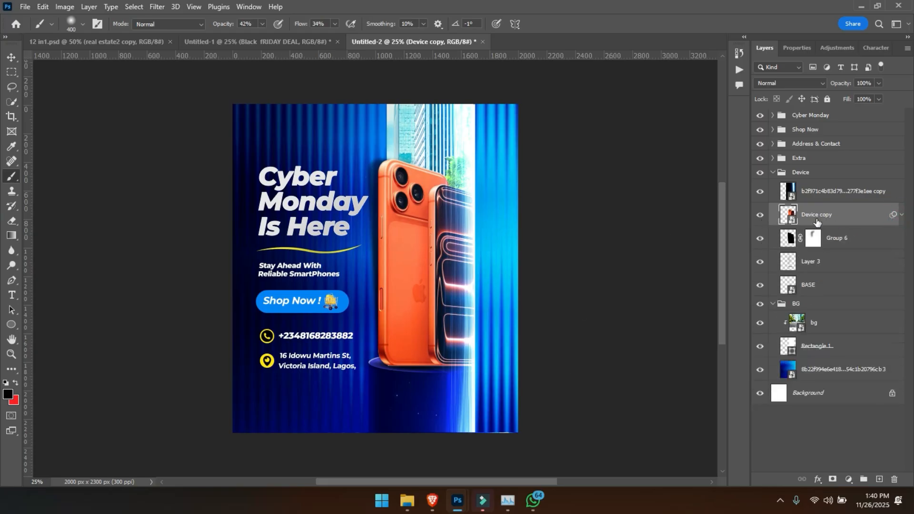
left_click(771, 174)
left_click(773, 172)
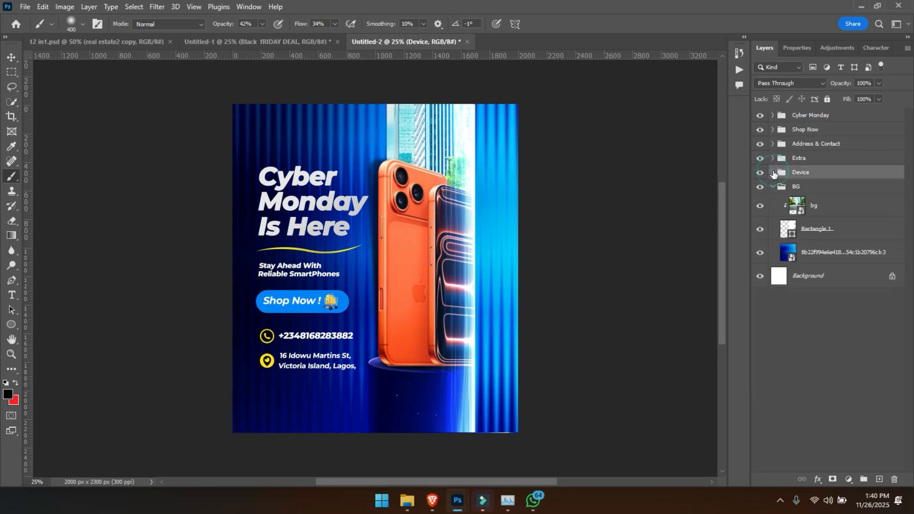
left_click(773, 188)
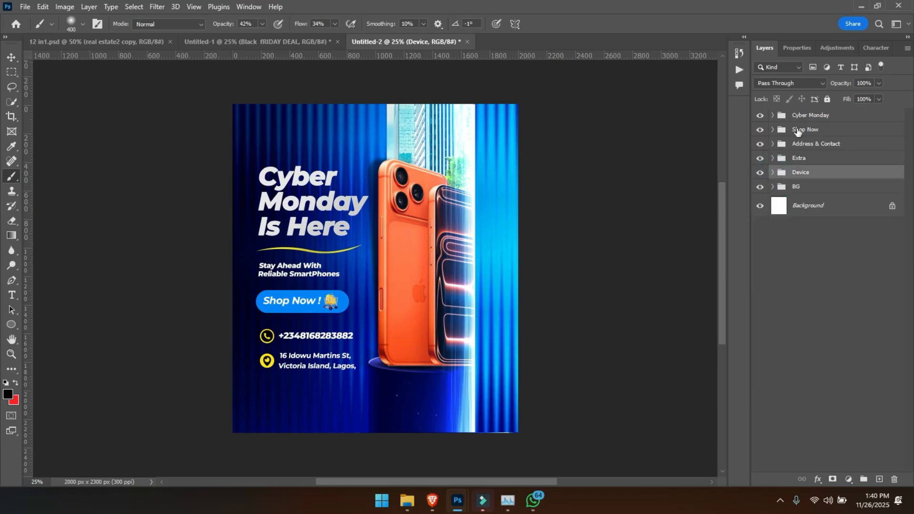
- Add a new layer above the Cyber Monday group and set the Pen tool to Shape mode with a bright blue fill
left_click(817, 120)
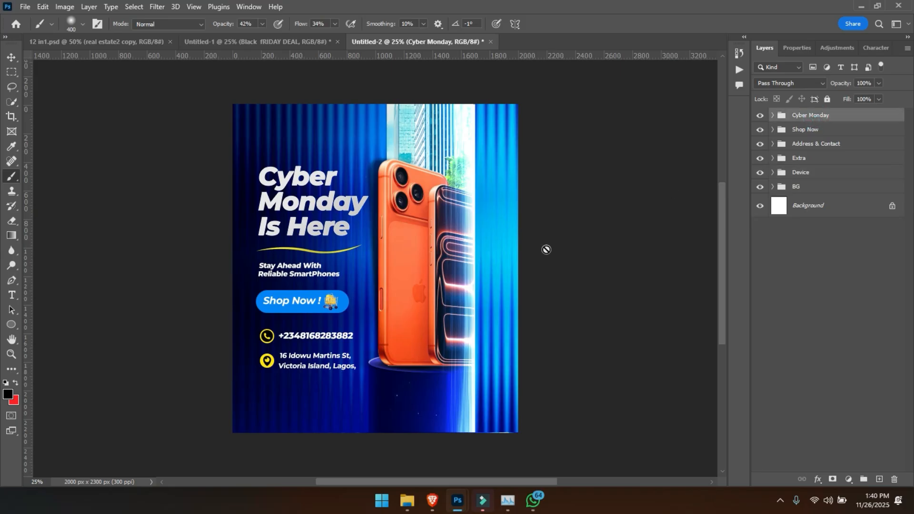
left_click(879, 479)
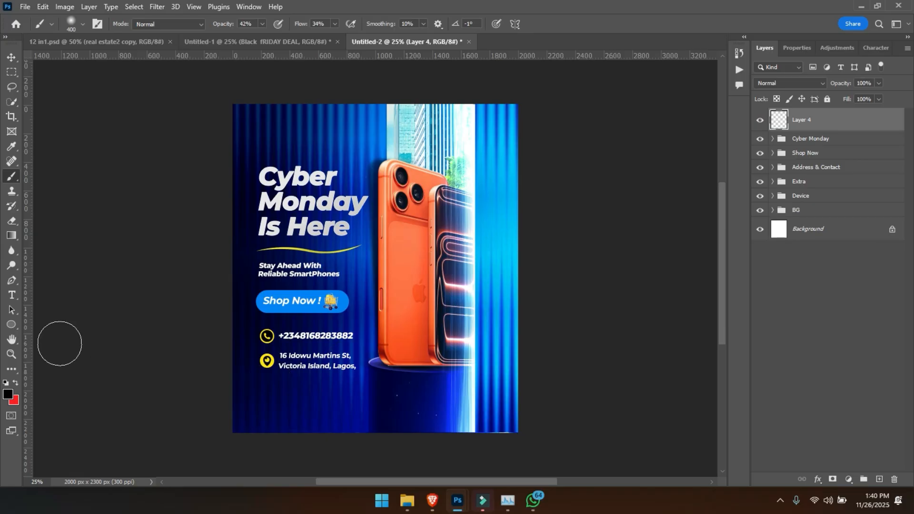
left_click(11, 280)
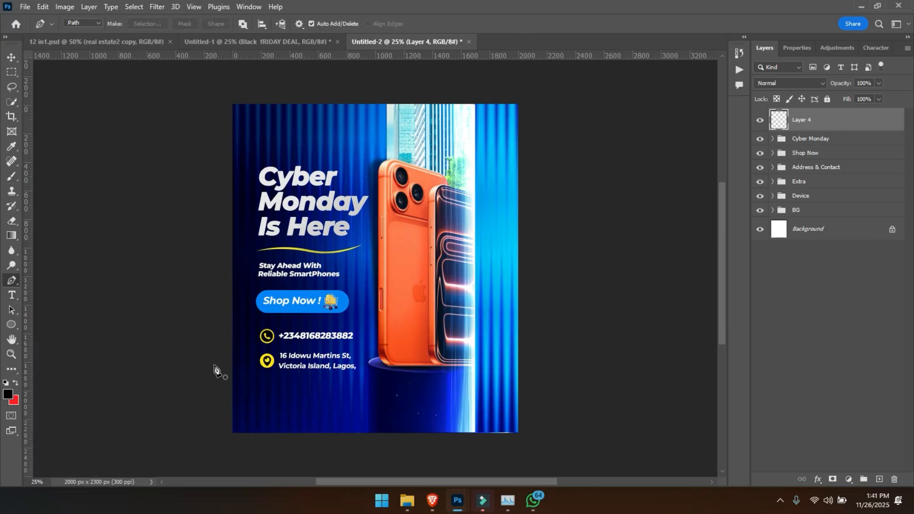
left_click(86, 24)
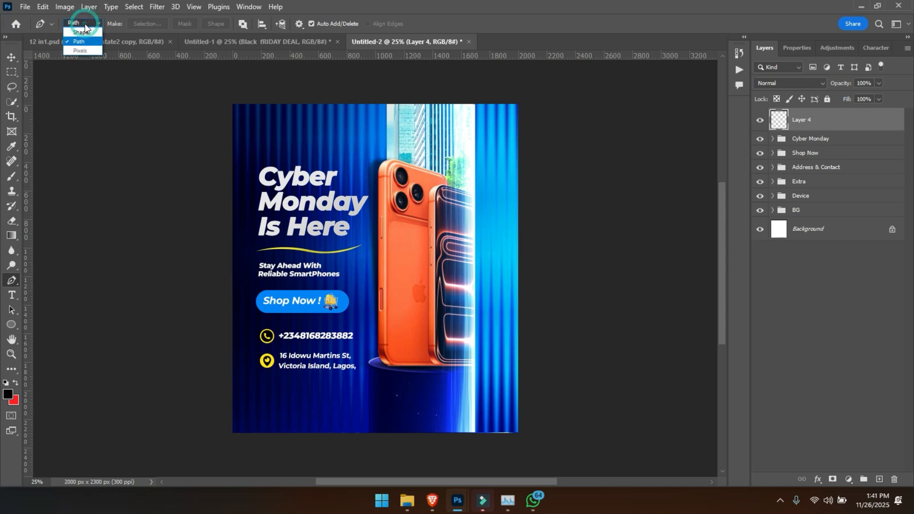
left_click(80, 32)
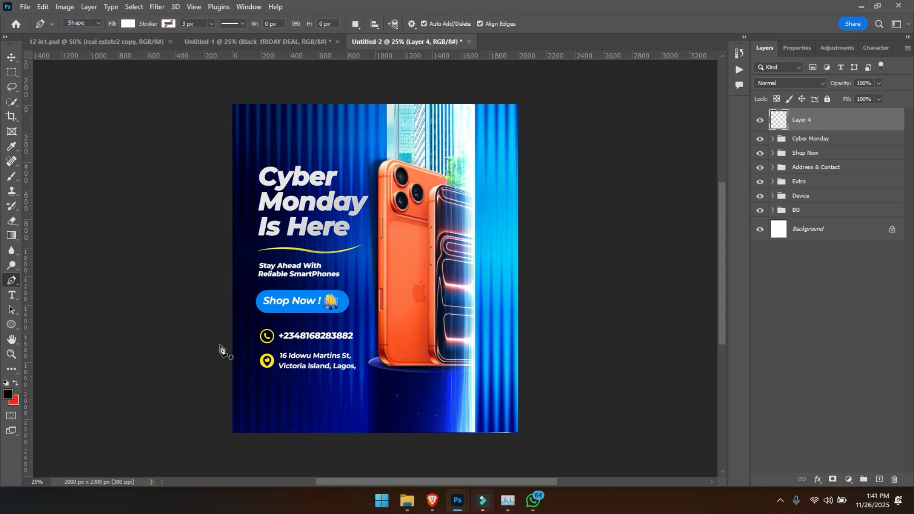
left_click(130, 24)
left_click(131, 84)
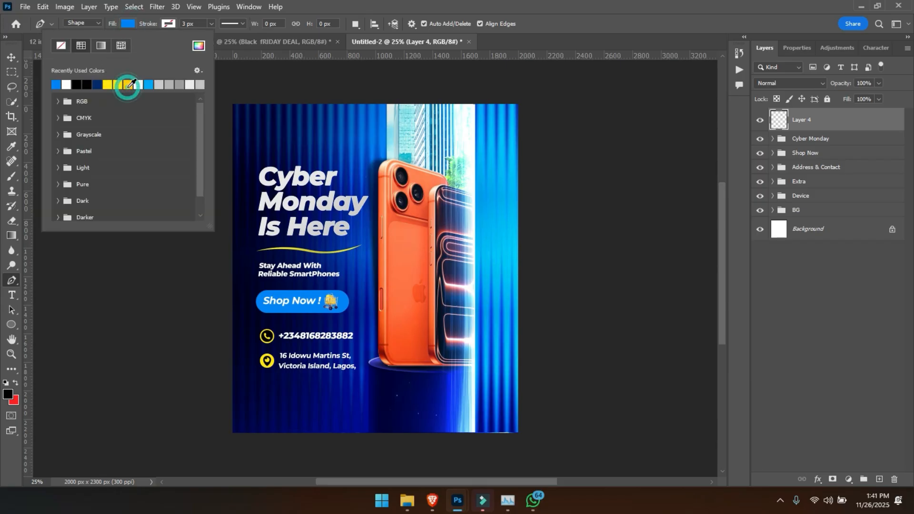
key("Return")
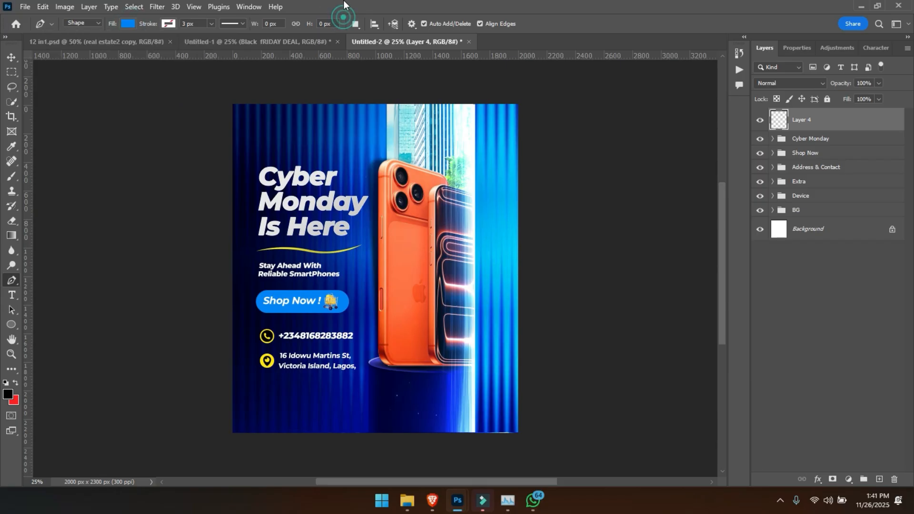
- Draw a closed blue wave shape across the flyer's bottom, extending past both sides and the lower edge of the canvas
left_click(205, 329)
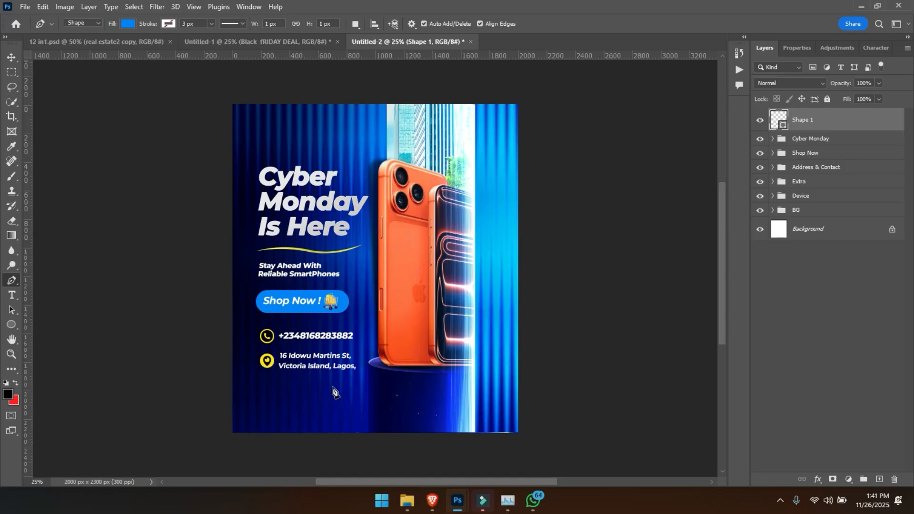
left_click(354, 391)
left_click_drag(365, 393, 478, 355)
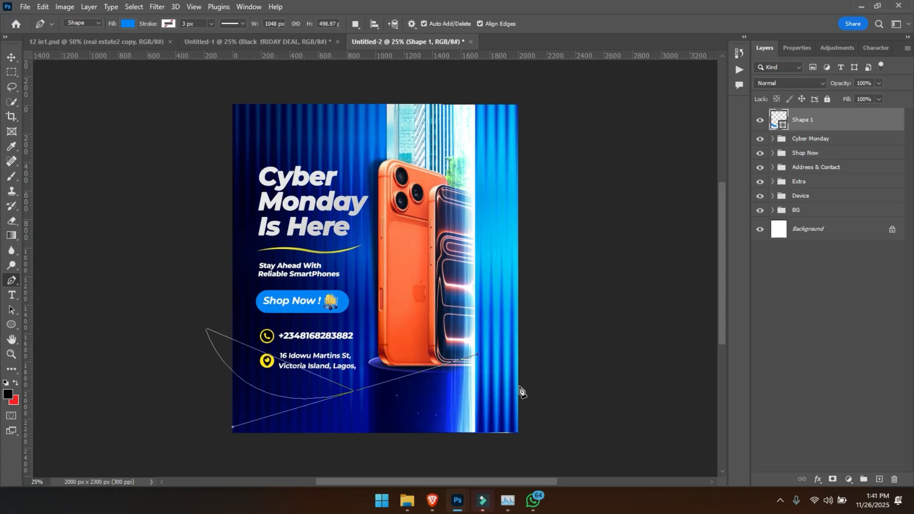
left_click_drag(547, 409, 578, 430)
left_click_drag(518, 447, 496, 449)
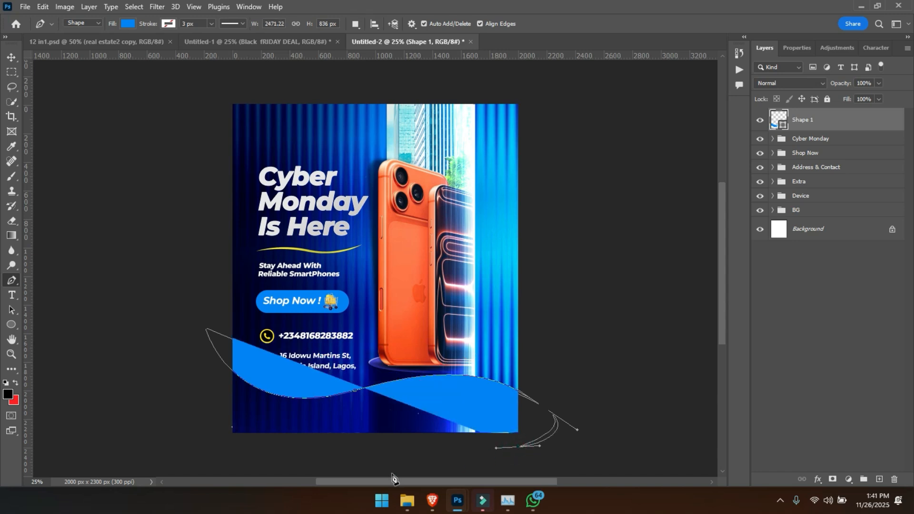
left_click_drag(208, 457, 207, 350)
left_click(208, 355)
- Fine-tune the blue wave's vertical position below the address text and podium, shifting it slightly upward overall
key("v")
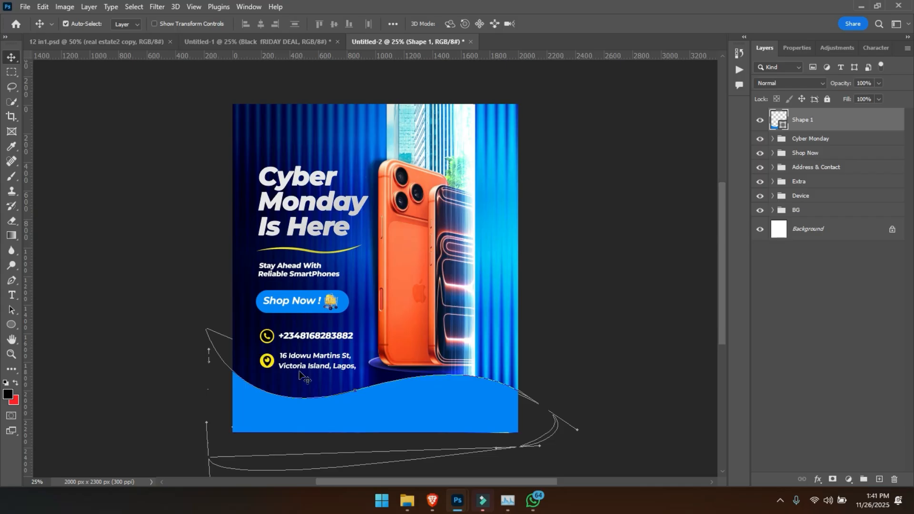
left_click_drag(359, 416, 362, 410)
left_click(585, 232)
key("ctrl+plus")
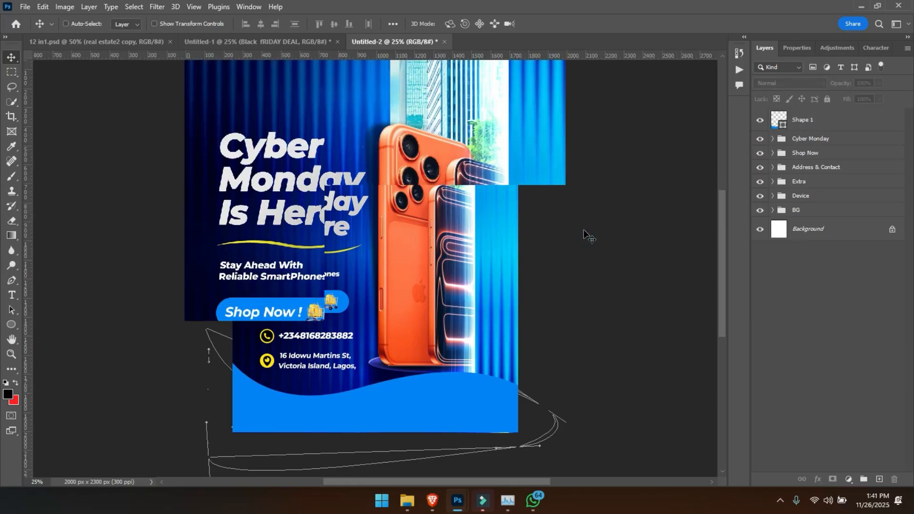
key("ctrl+0")
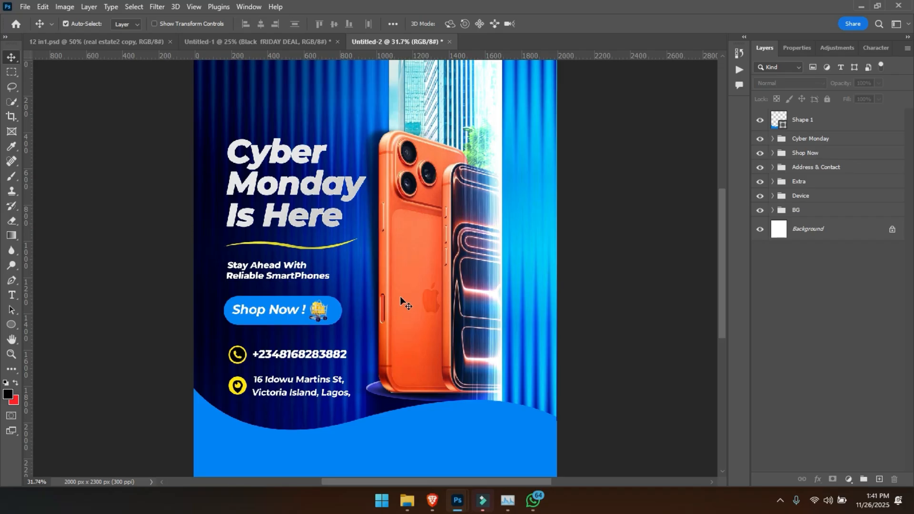
left_click_drag(428, 427, 429, 429)
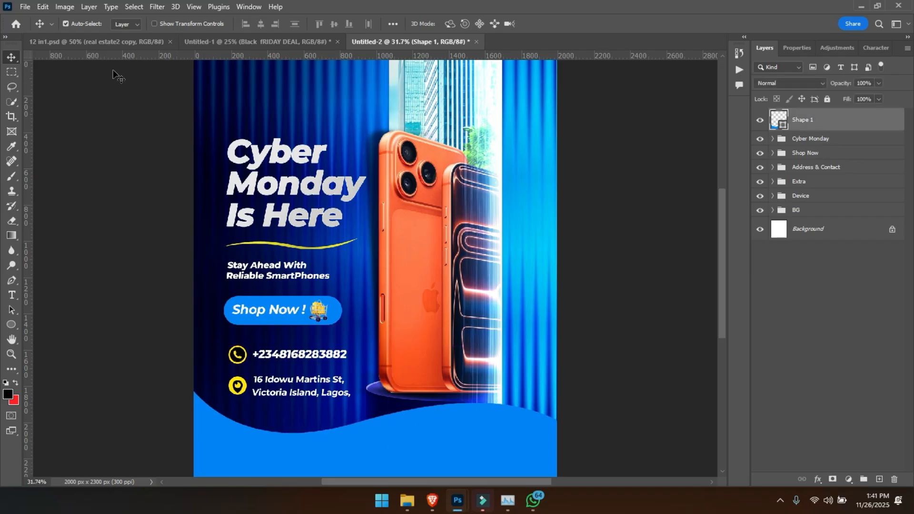
- Place the Pattern image as an embedded object, scaled to about 112% and covering the flyer's full width at the bottom
left_click(25, 7)
left_click(65, 236)
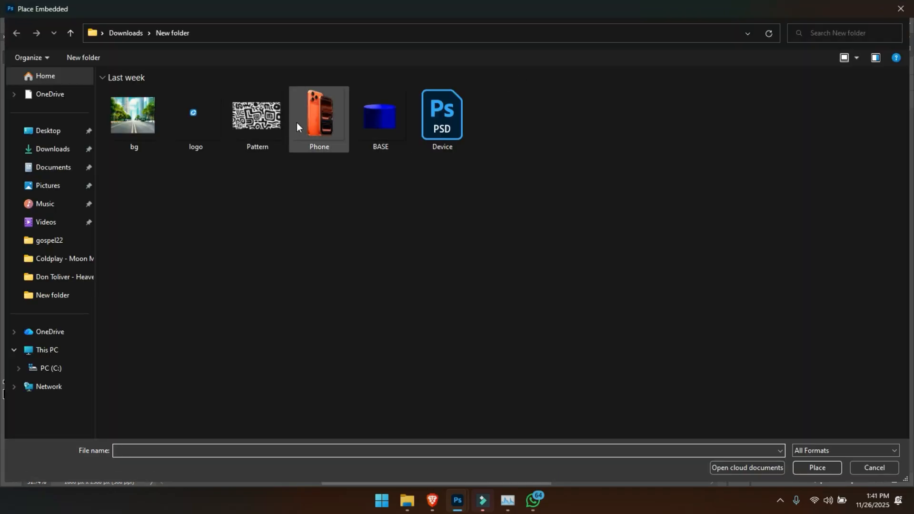
double_click(251, 111)
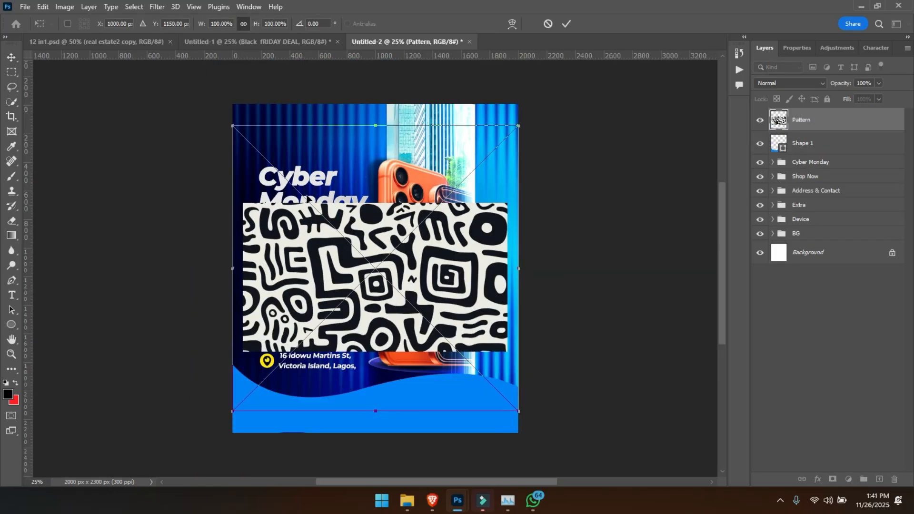
left_click_drag(259, 241, 255, 341)
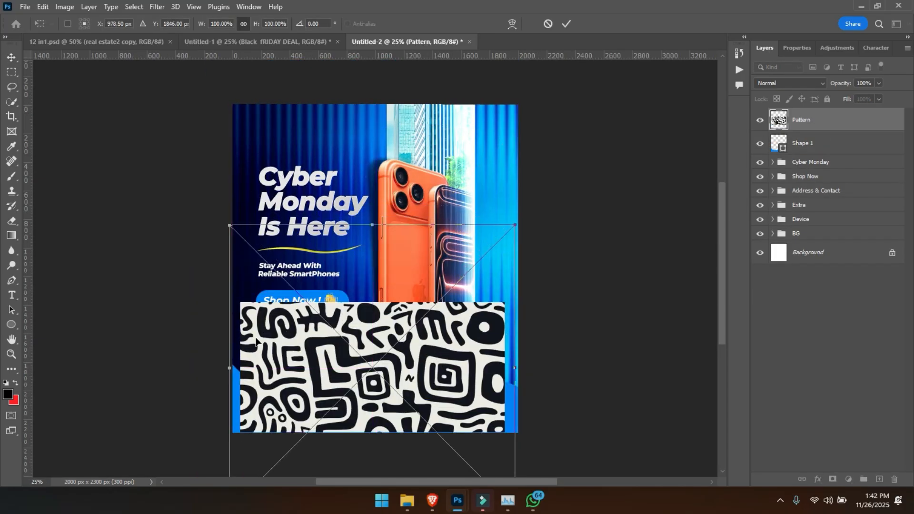
left_click_drag(226, 375, 205, 353)
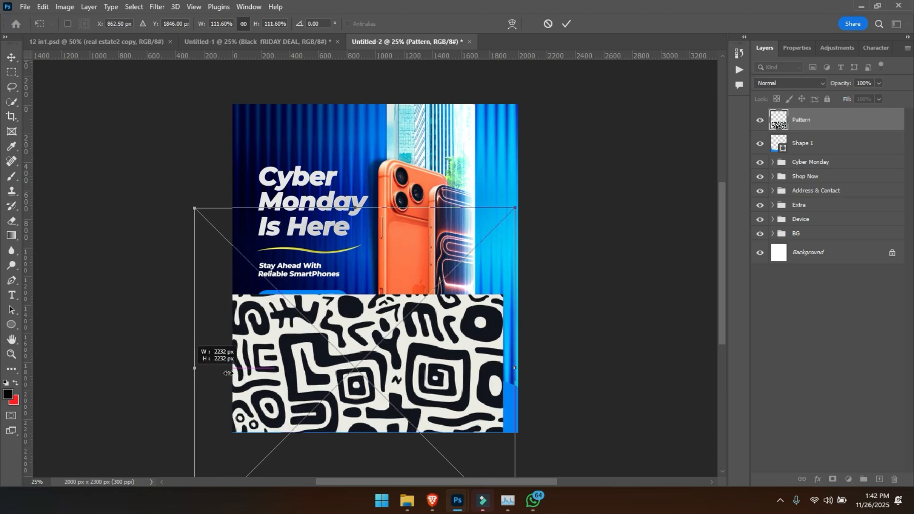
left_click_drag(395, 380, 410, 377)
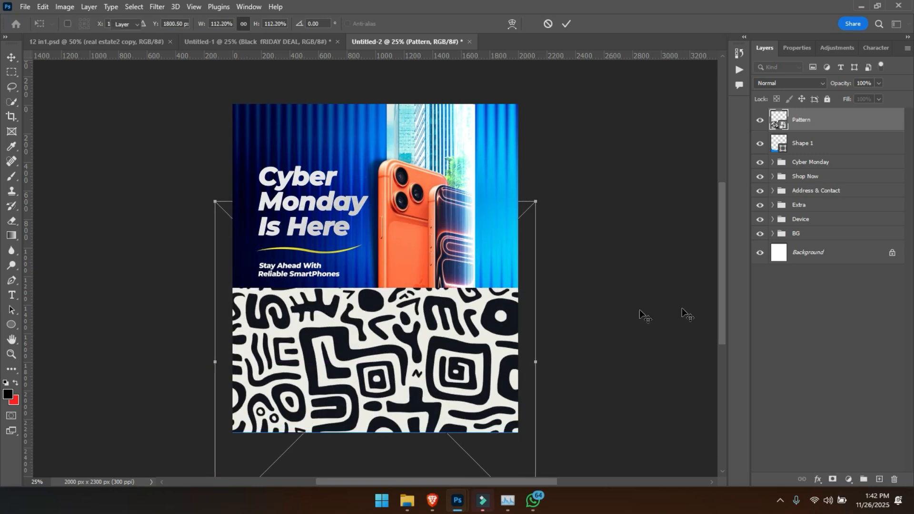
key("Return")
- Clip the Pattern layer to the wave shape and set its blend mode to Linear Burn
left_click(819, 129, "alt")
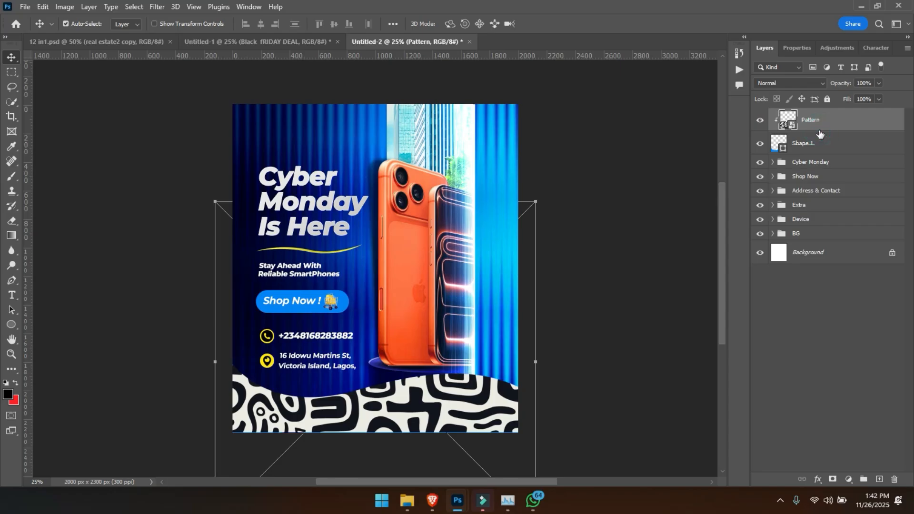
left_click(776, 84)
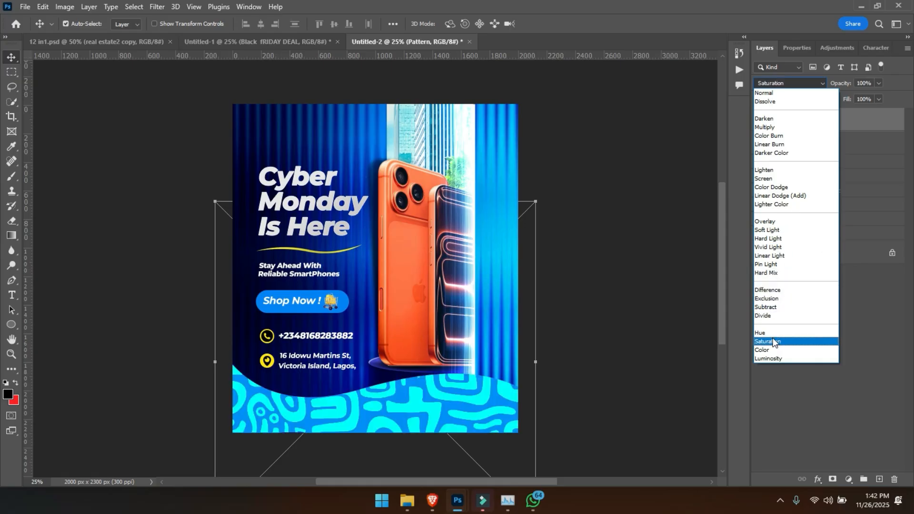
left_click(772, 146)
mouse_move(842, 85)
left_mouse_down()
mouse_move(823, 90)
mouse_move(857, 89)
left_mouse_up()
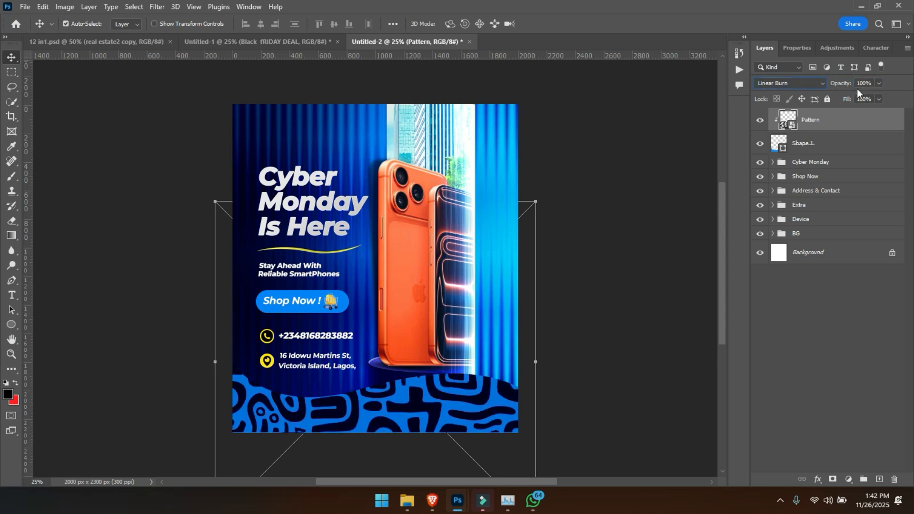
- Recolour the wave shape to #00112f with the pattern temporarily hidden, then show the pattern again
left_click(761, 119)
double_click(783, 148)
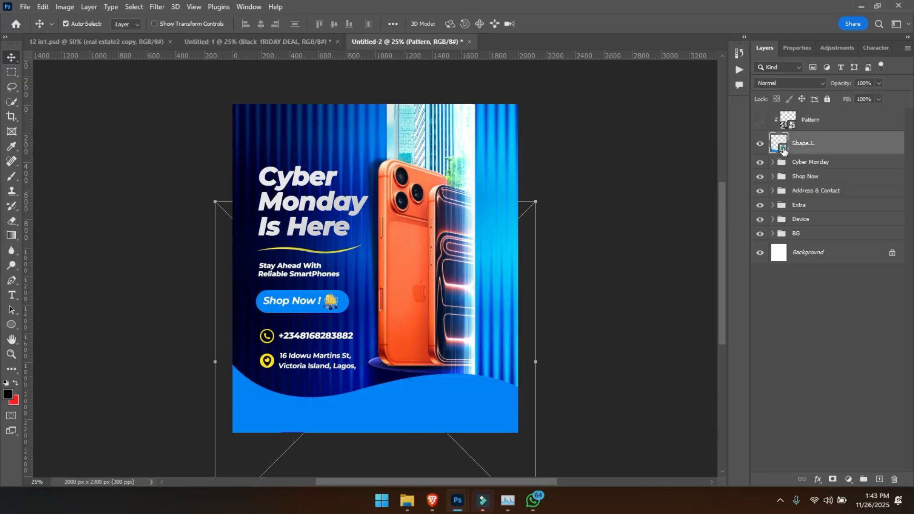
type("00112f")
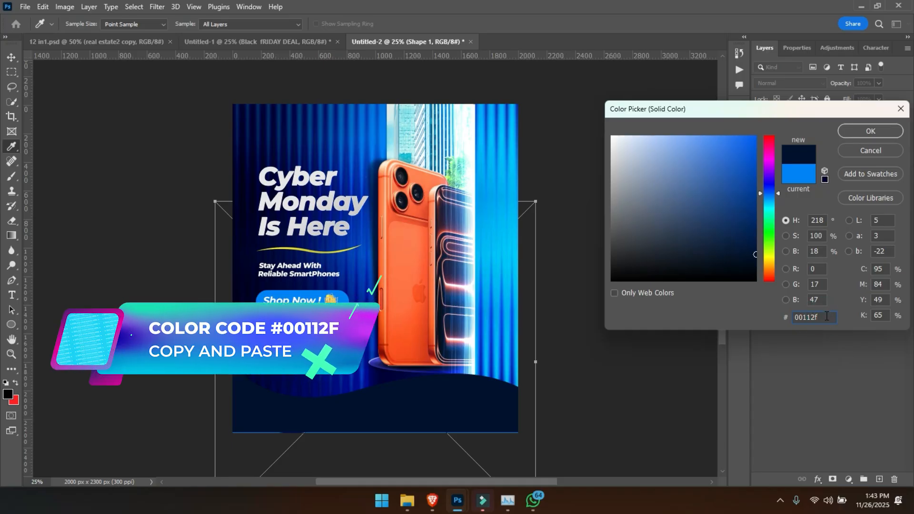
key("Return")
key("v")
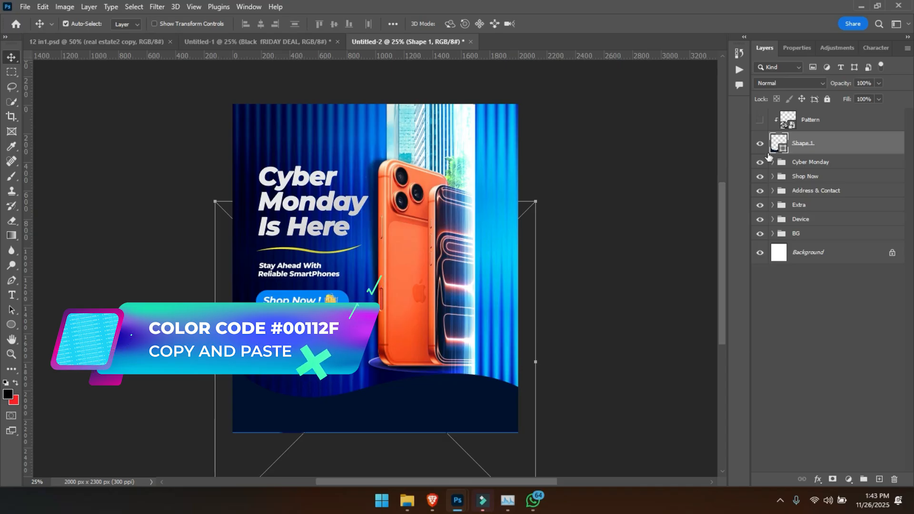
left_click(760, 121)
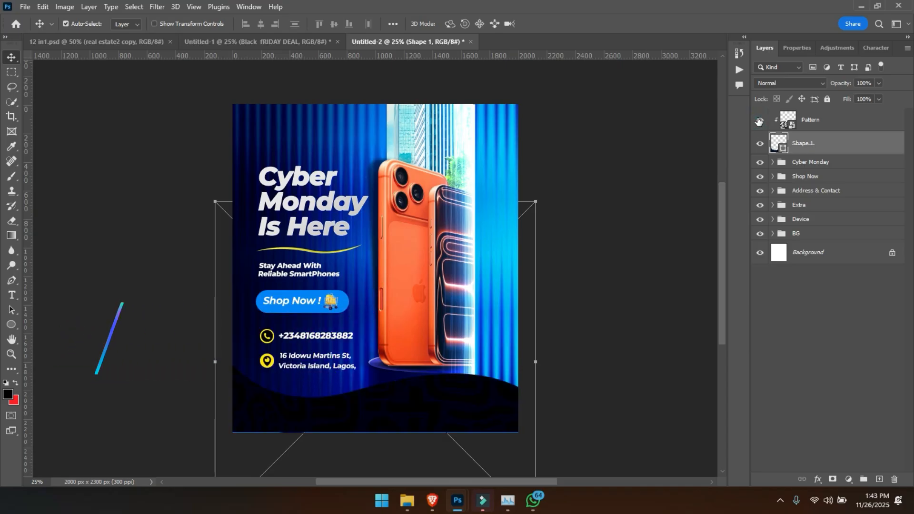
- Change the Pattern layer's blend mode to Soft Light and reduce its fill to 46%
left_click(809, 120)
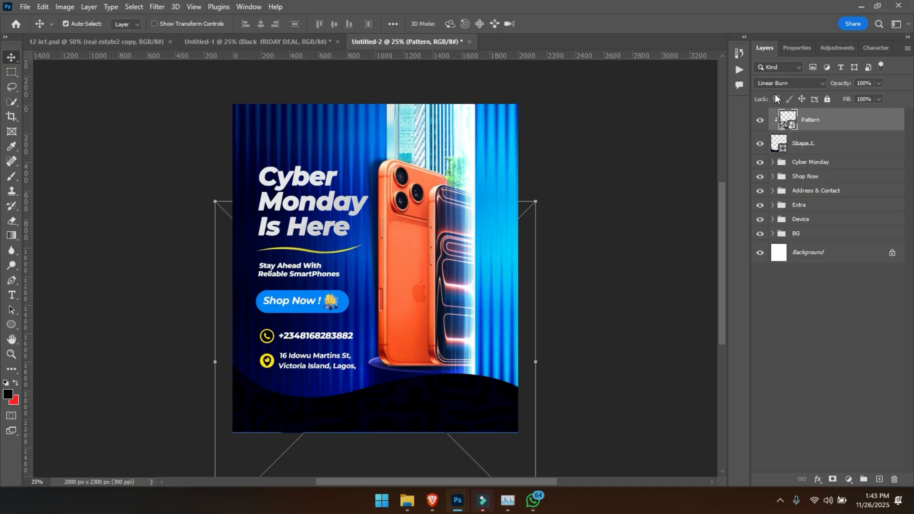
left_click(806, 127)
left_click(787, 81)
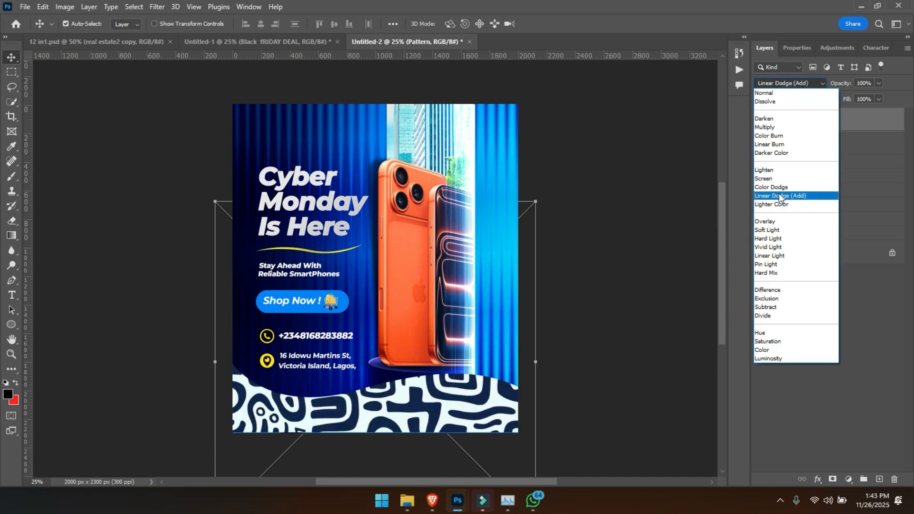
left_click(779, 231)
left_click_drag(847, 99, 836, 99)
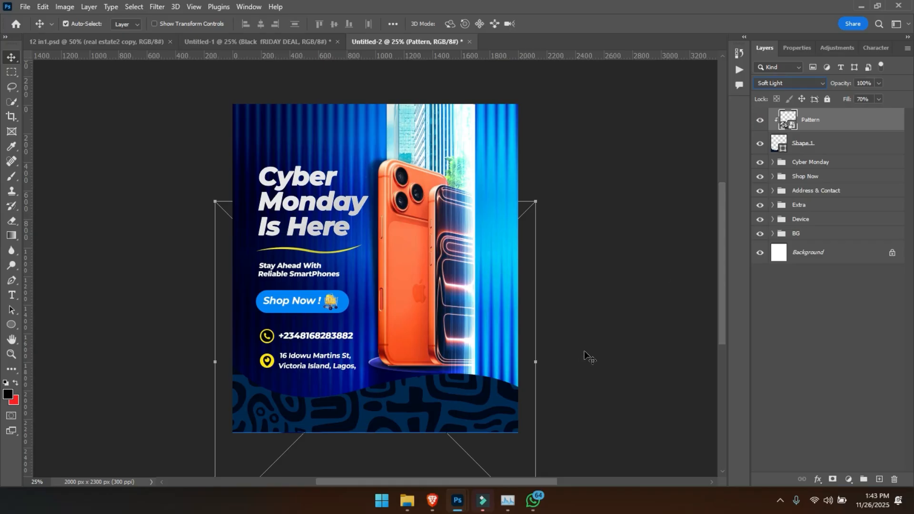
left_click_drag(843, 101, 828, 107)
- Add a new layer above Pattern and clip it to the wave shape
left_click_drag(506, 391, 519, 302)
key("ctrl+plus")
key("ctrl+plus")
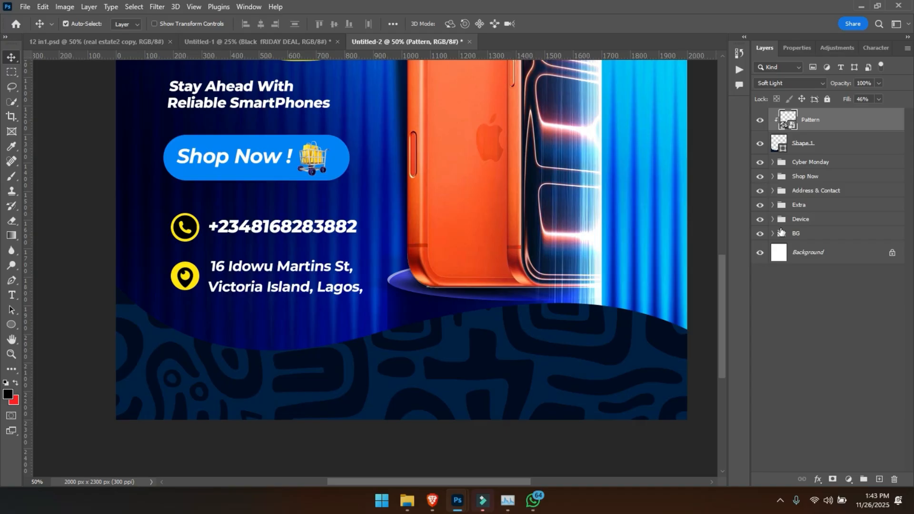
left_click(880, 479)
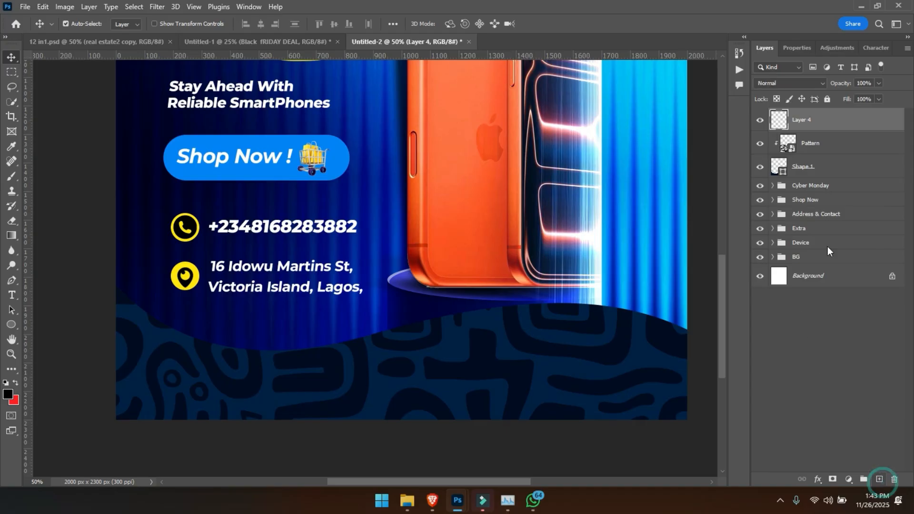
left_click_drag(822, 127, 820, 131)
right_click(816, 125)
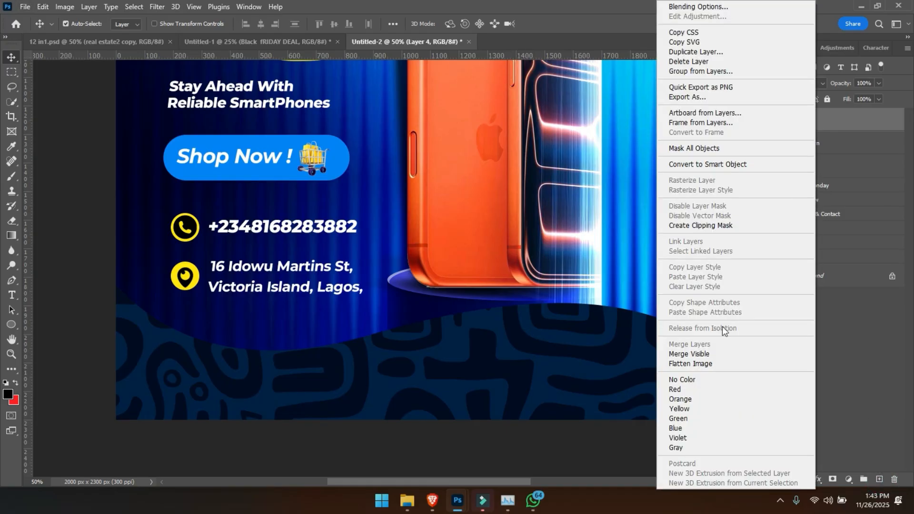
left_click(704, 226)
- Activate the Gradient tool and set the foreground colour to #0084ff, sampled from the Shop Now button
key("g")
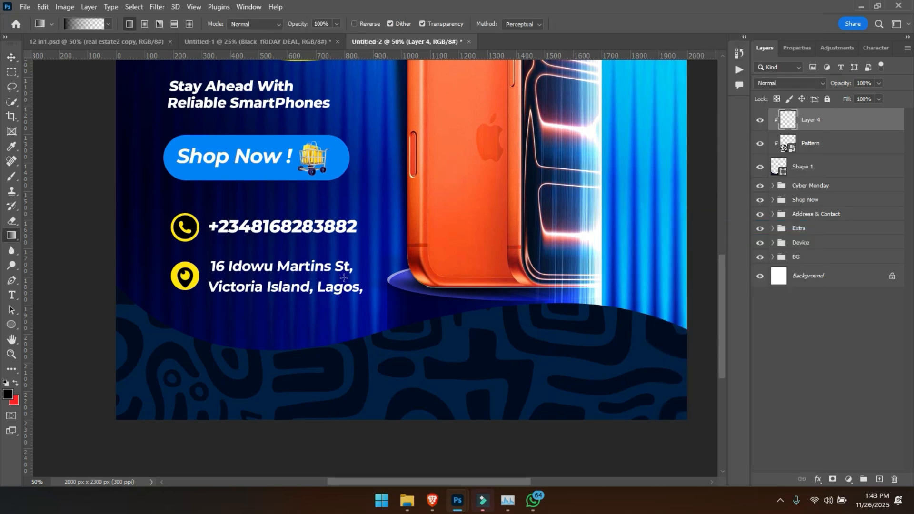
left_click(8, 394)
left_click(320, 145)
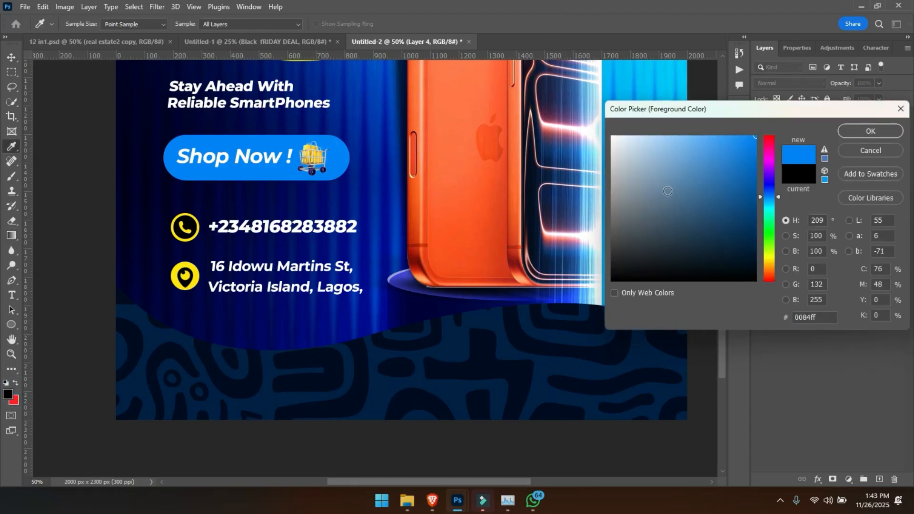
key("ctrl+minus")
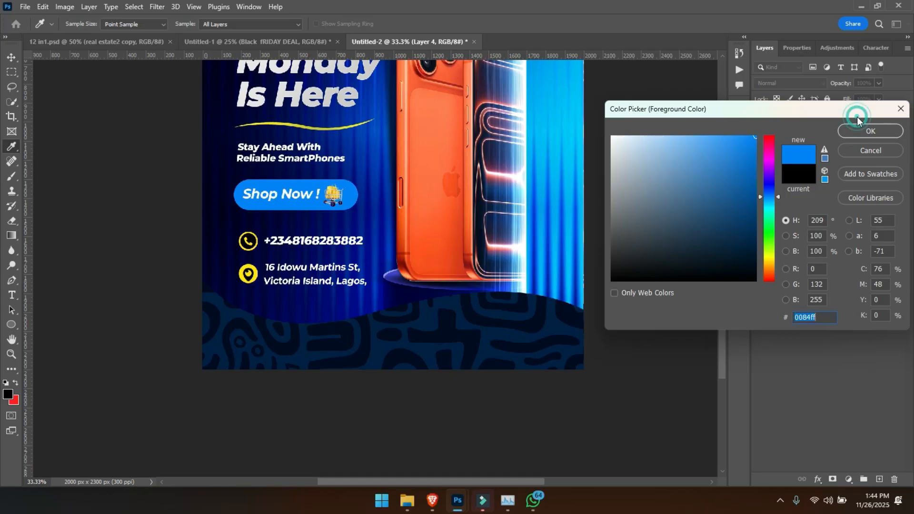
left_click(859, 132)
- Draw vertical blue-to-transparent gradients fading down from the wave's upper edge, undoing the passes that are not wanted
left_click_drag(502, 226, 505, 370)
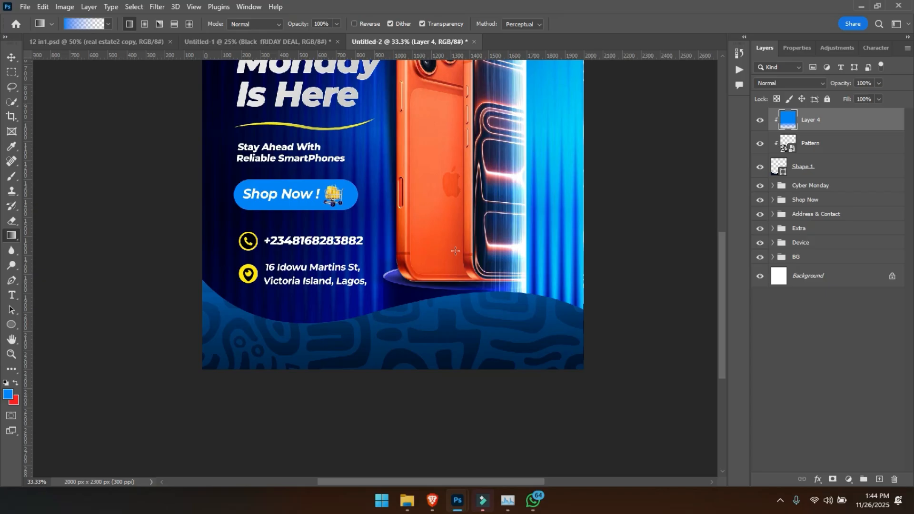
key("ctrl+z")
left_click_drag(457, 271, 464, 358)
left_click_drag(498, 276, 494, 373)
left_click_drag(289, 295, 288, 368)
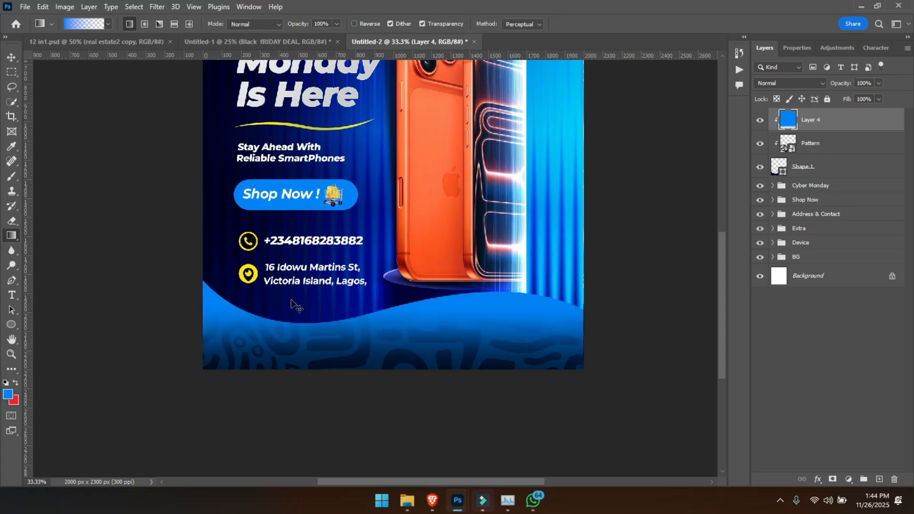
key("ctrl+z")
- Try painting soft blue brush strokes along the wave's upper edge, then undo them
key("b")
mouse_move(323, 305)
left_mouse_down()
mouse_move(292, 313)
mouse_move(342, 298)
mouse_move(296, 313)
mouse_move(316, 287)
left_mouse_up()
mouse_move(247, 292)
left_mouse_down()
mouse_move(375, 290)
mouse_move(336, 306)
mouse_move(419, 296)
mouse_move(366, 305)
left_mouse_up()
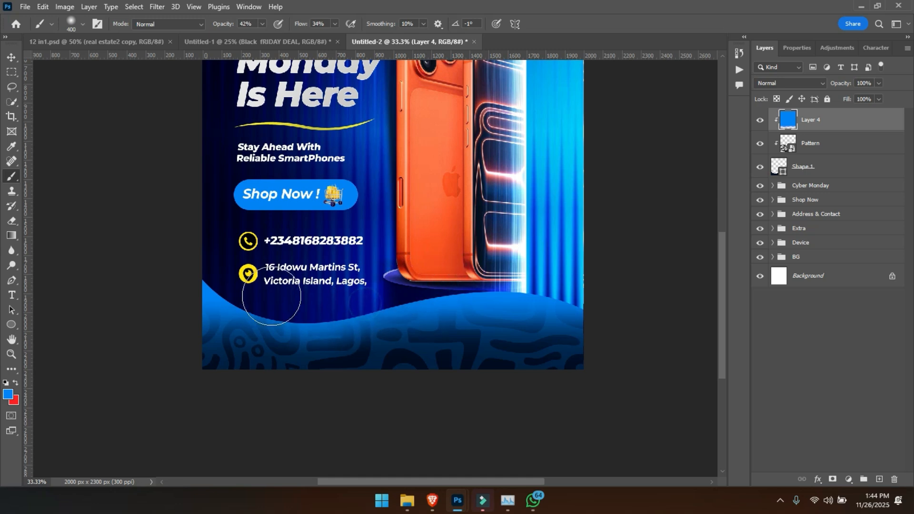
mouse_move(205, 276)
left_mouse_down()
mouse_move(251, 310)
mouse_move(329, 328)
left_mouse_up()
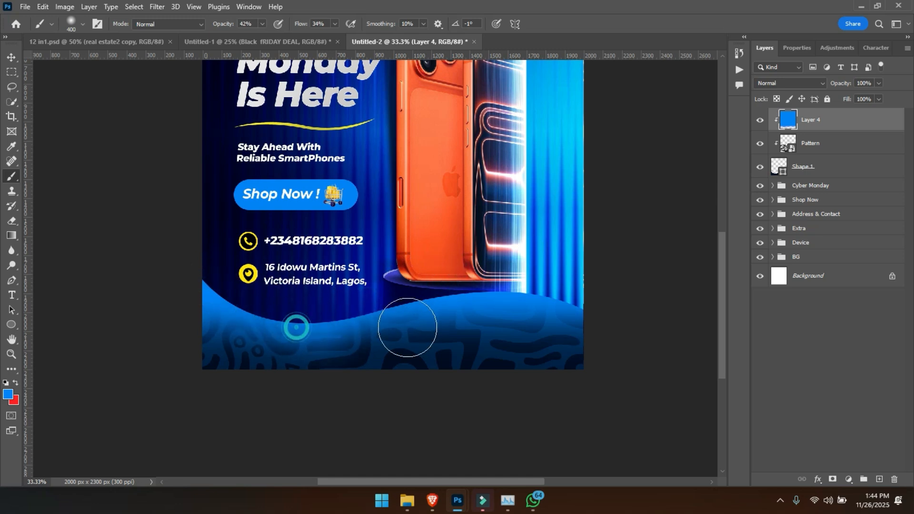
key("ctrl+z")
left_click_drag(390, 312, 505, 328)
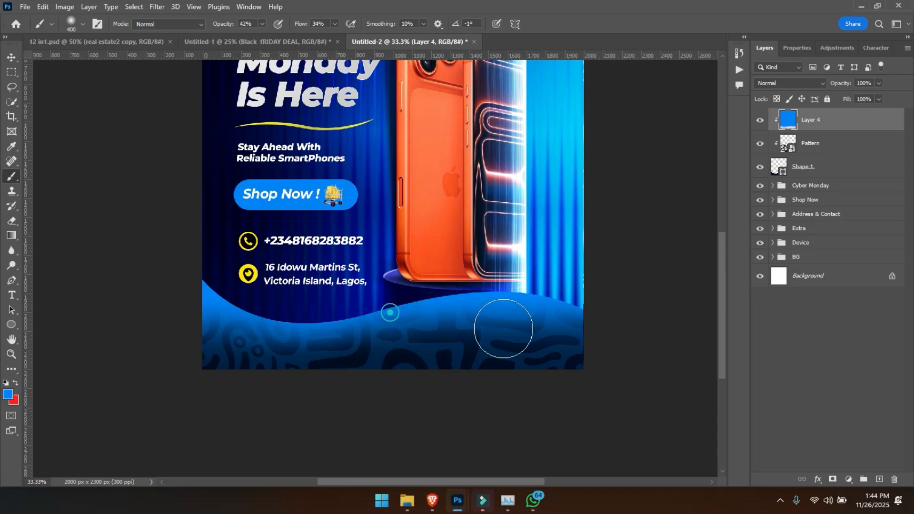
key("ctrl+z")
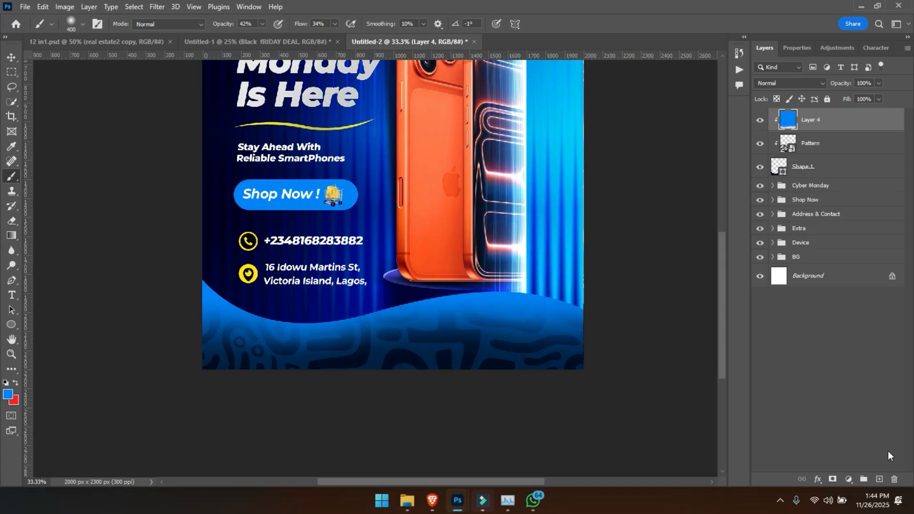
- Add another new layer above the blue gradient layer and clip it to the wave shape
left_click(879, 479)
left_click_drag(815, 127, 813, 130)
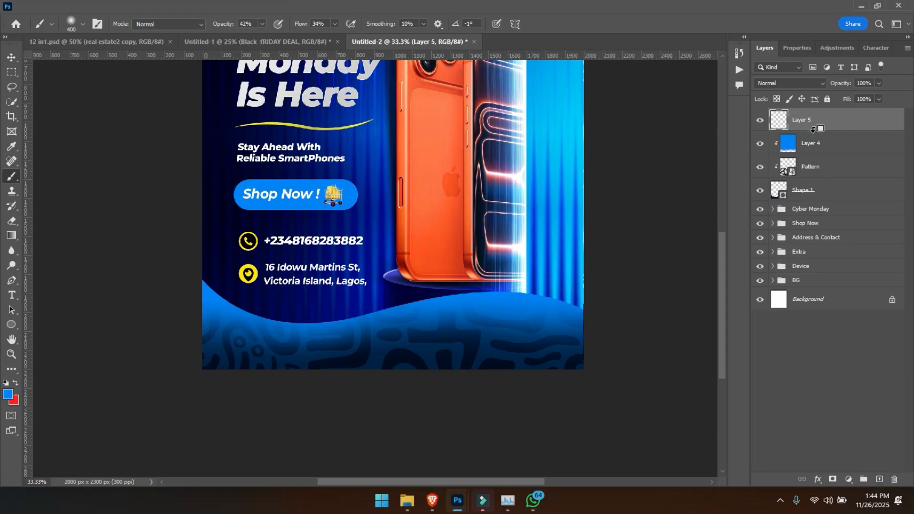
left_click(813, 130, "alt")
- Paint a soft white highlight along the wave's upper edge with the brush at 62% opacity and 54% flow
left_click(527, 190, "alt")
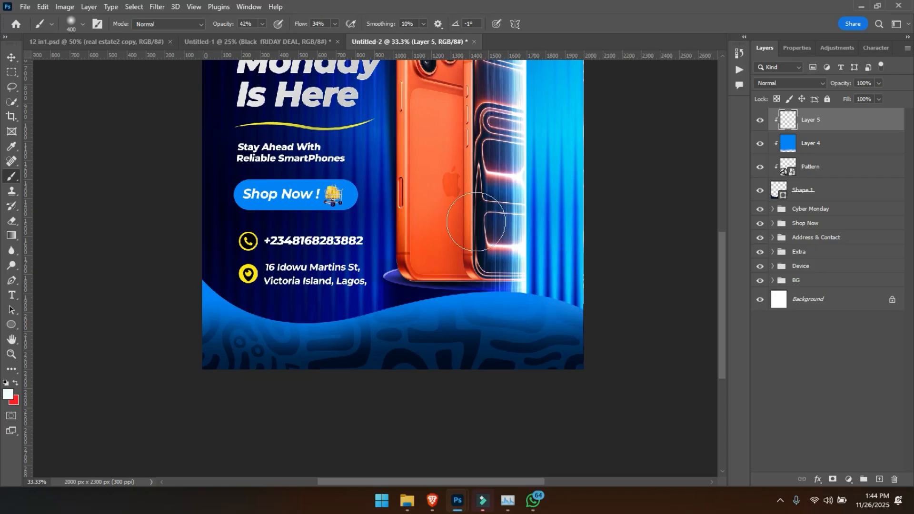
left_click_drag(219, 19, 228, 19)
left_click_drag(301, 20, 310, 20)
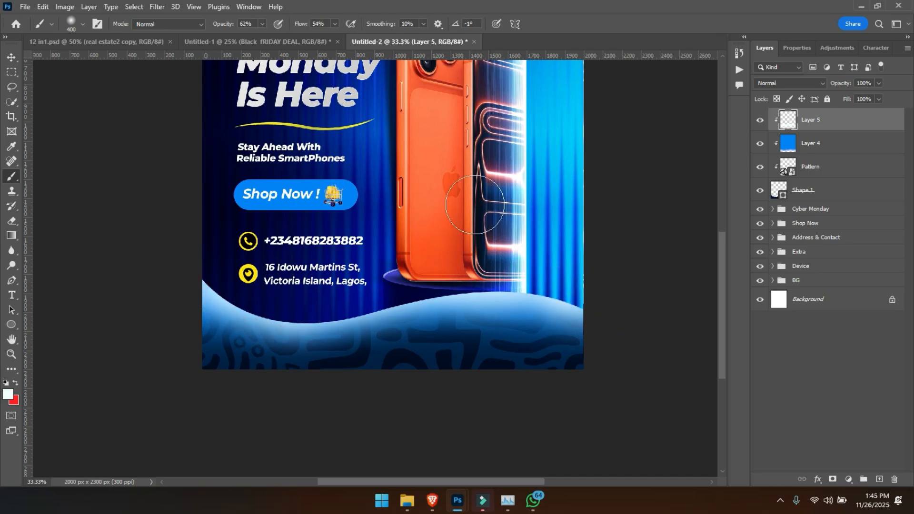
- Set the white highlight layer's blend mode to Overlay and its opacity to 79%
left_click(785, 84)
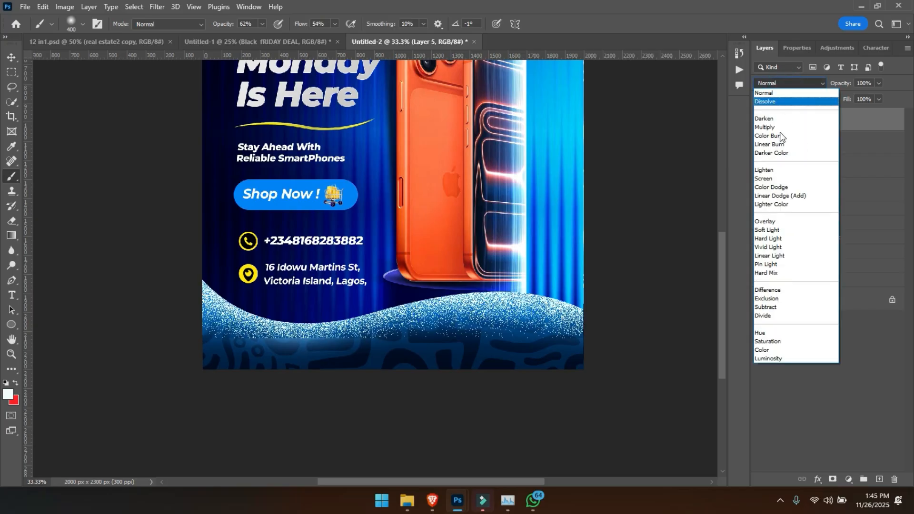
left_click(782, 222)
key("ctrl+minus")
key("ctrl+0")
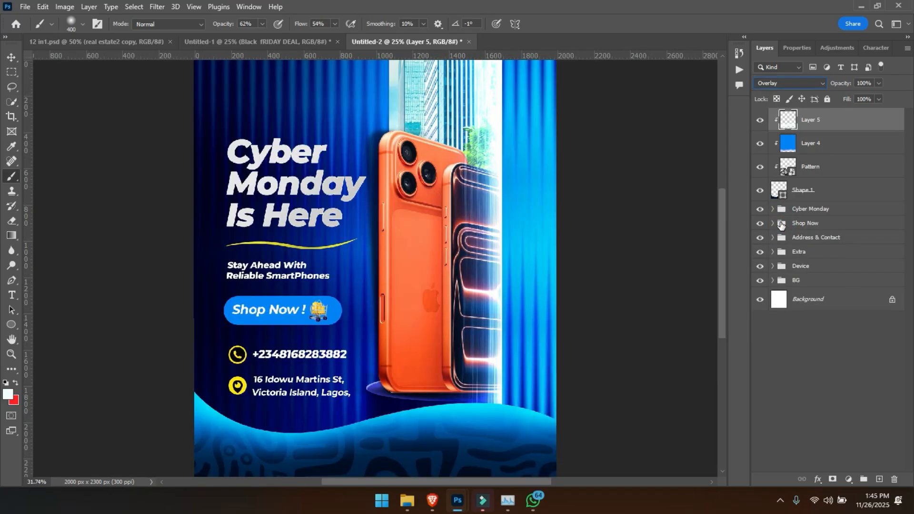
key("ctrl+minus")
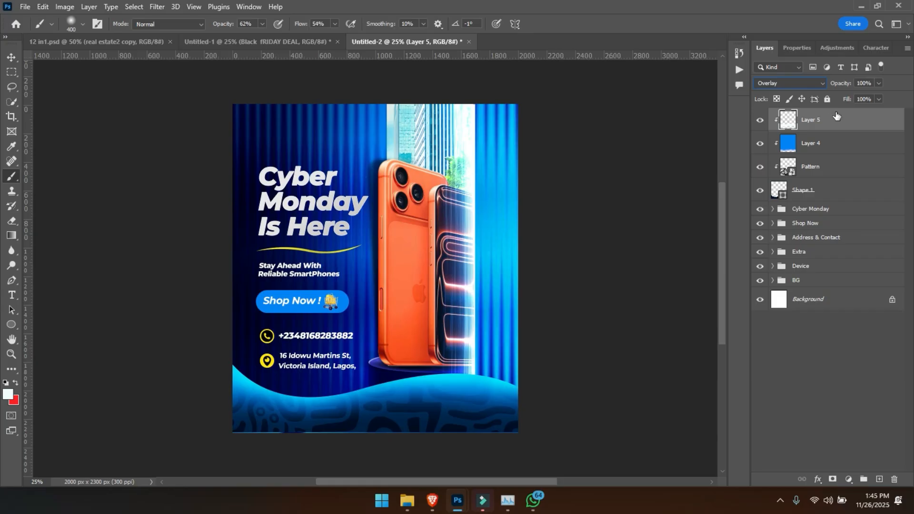
left_click_drag(850, 86, 834, 90)
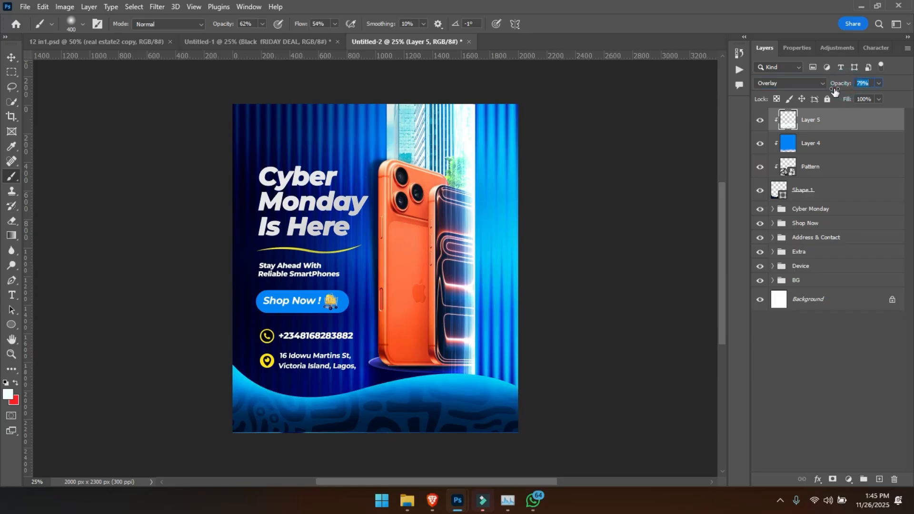
- Lower the white highlight layer's opacity to 65%
left_click(802, 124)
left_click(835, 47)
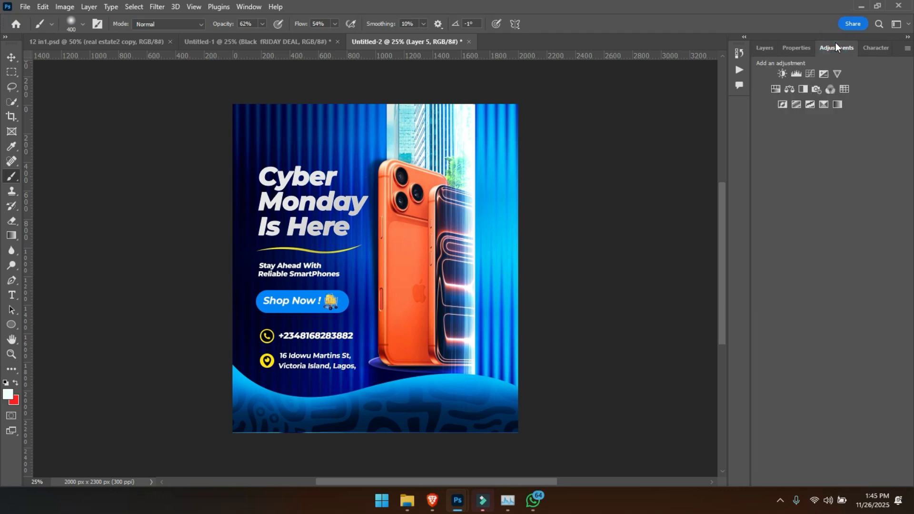
left_click(764, 50)
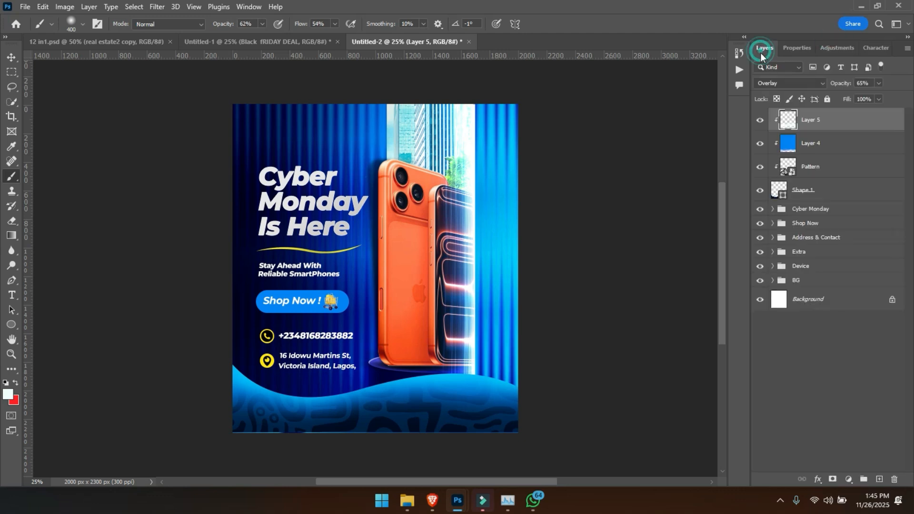
- Group the wave shape with its clipped pattern, gradient and highlight layers, and name the group Effect
left_click(811, 195, "shift")
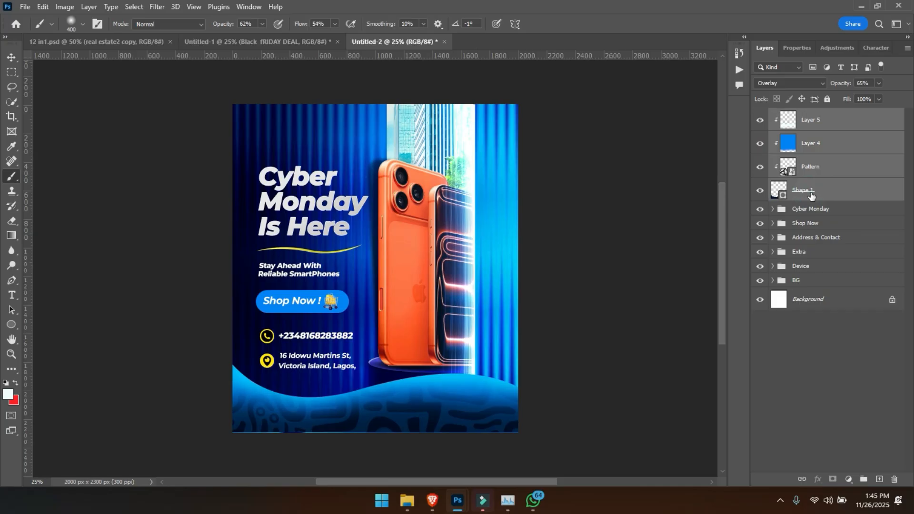
key("ctrl+g")
double_click(801, 118)
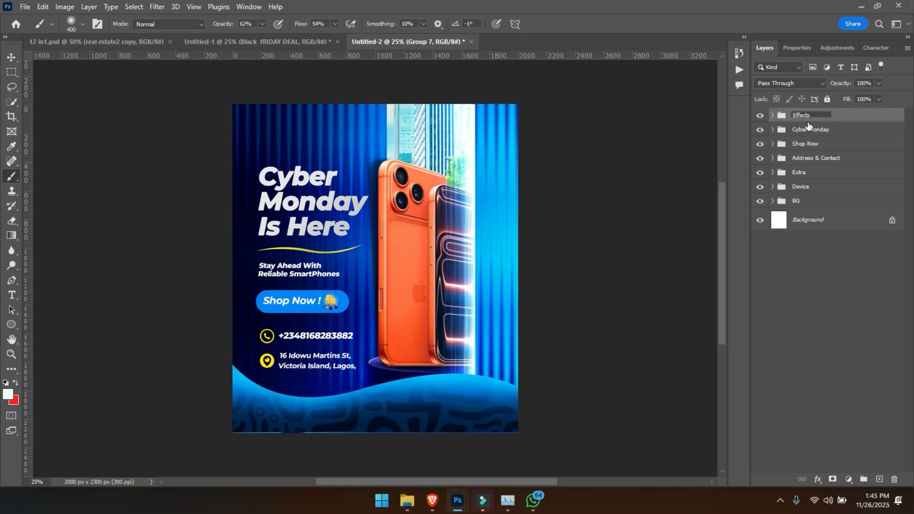
left_click(880, 479)
key("ctrl+z")
- Add a Color Balance adjustment layer above the Effect group and clip it to that group
left_click(838, 44)
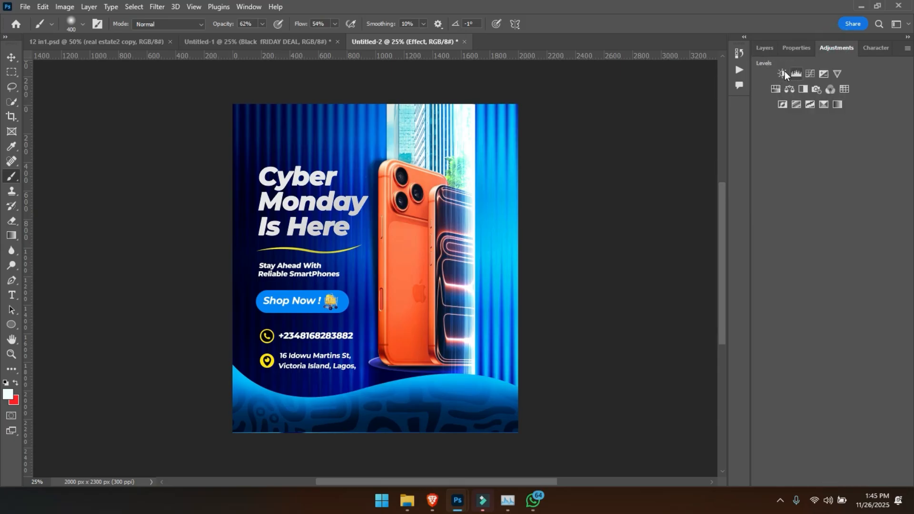
left_click(791, 90)
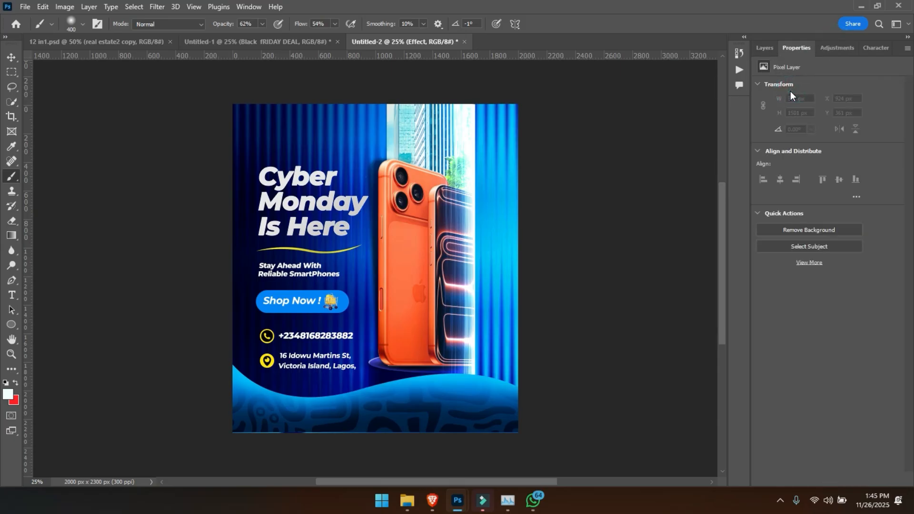
key("ctrl+plus")
scroll(408, 353, "down", 5)
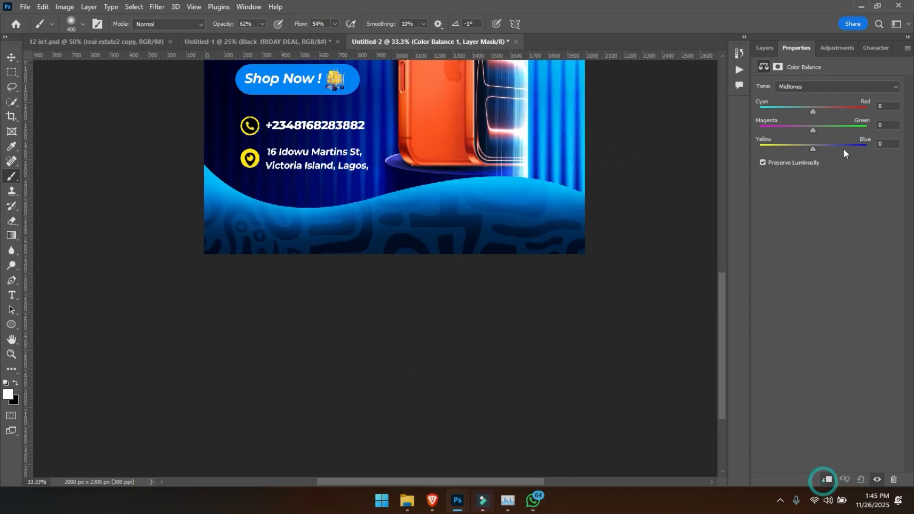
- Set the Color Balance midtones to +7 Cyan-Red and +47 Yellow-Blue, and compare the wave with the adjustment hidden and shown
left_click_drag(813, 149, 817, 148)
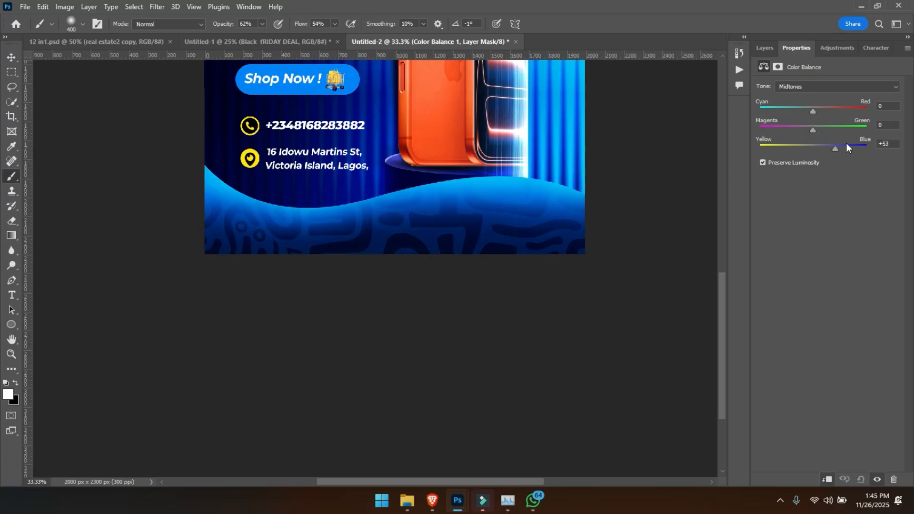
left_click_drag(832, 145, 839, 145)
left_click_drag(813, 111, 816, 107)
key("ctrl+minus")
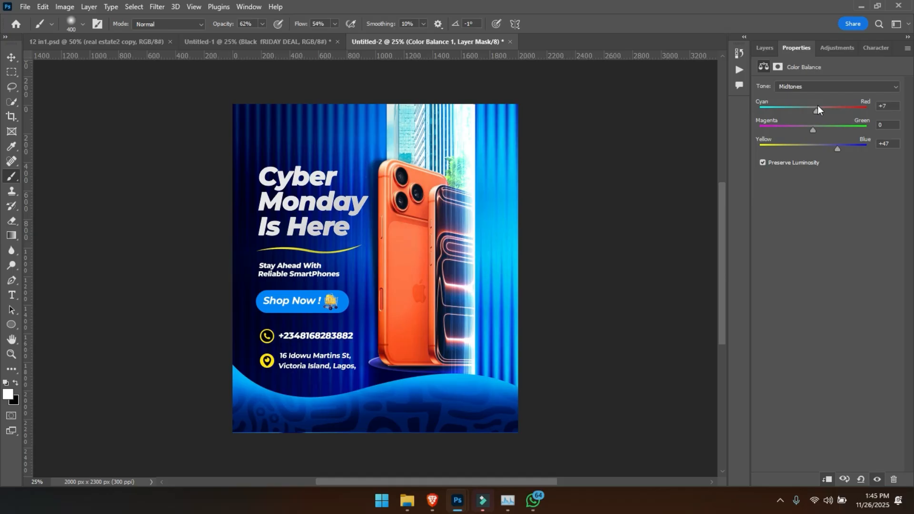
left_click(765, 47)
left_click(760, 119)
left_click(760, 120)
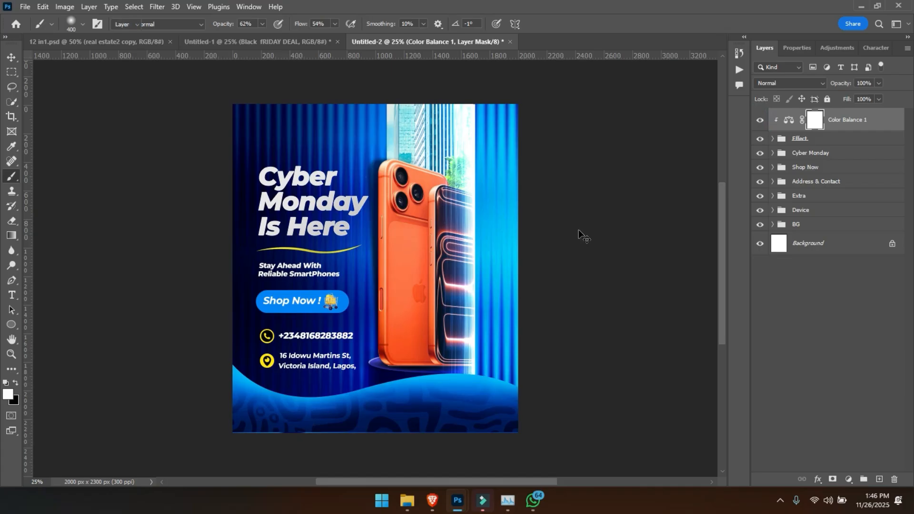
- Place the logo image file into the flyer as the uppermost layer
key("v")
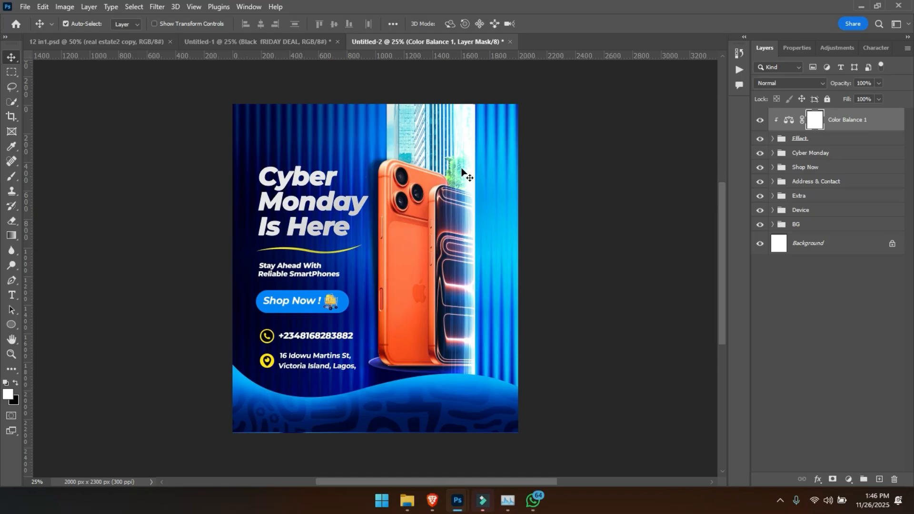
left_click(25, 6)
left_click(51, 232)
double_click(175, 147)
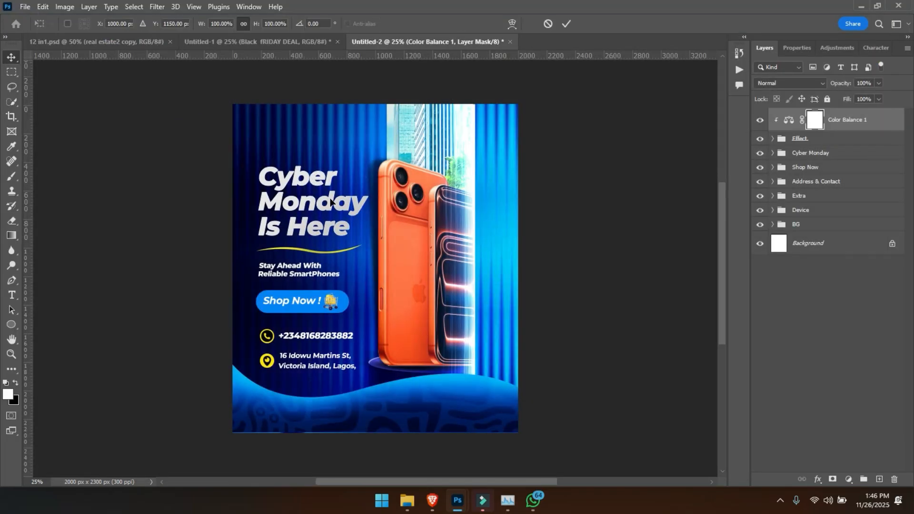
- Scale the placed logo to about 49% and position it above the headline
left_click_drag(305, 140, 305, 141)
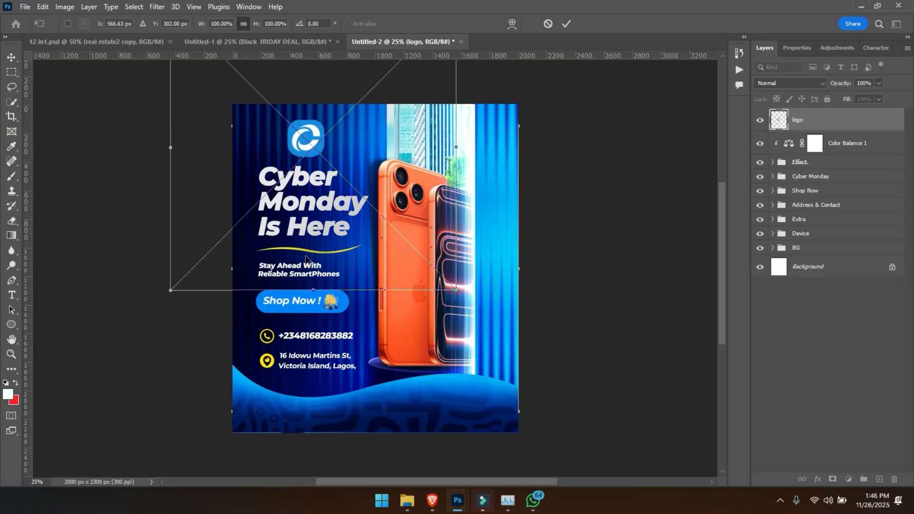
left_click_drag(313, 290, 272, 167)
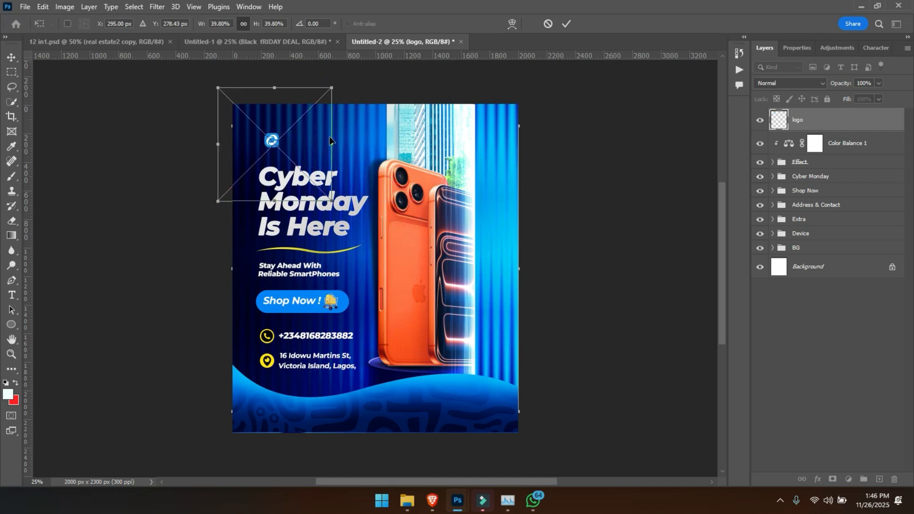
left_click_drag(337, 143, 358, 141)
key("Return")
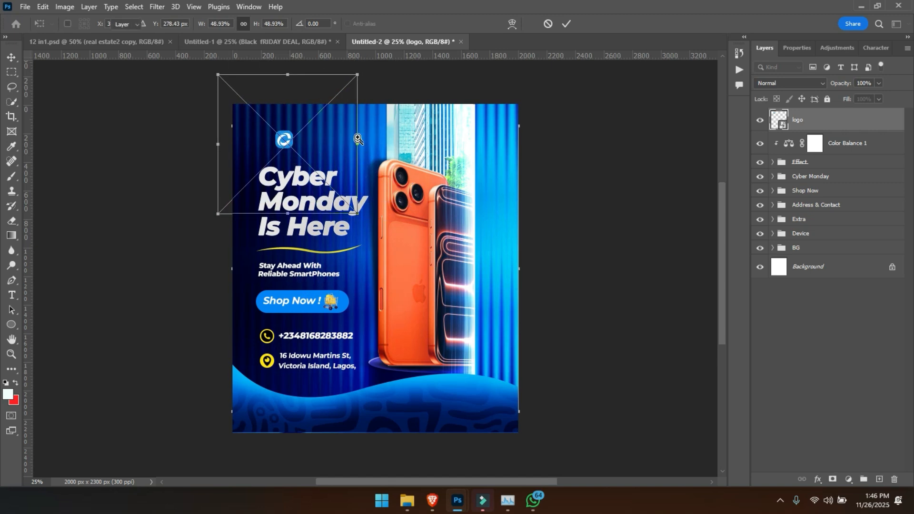
- Try moving the headline text up beside the logo, and undo the move
key("z")
left_click(298, 127)
left_click_drag(297, 127, 290, 132)
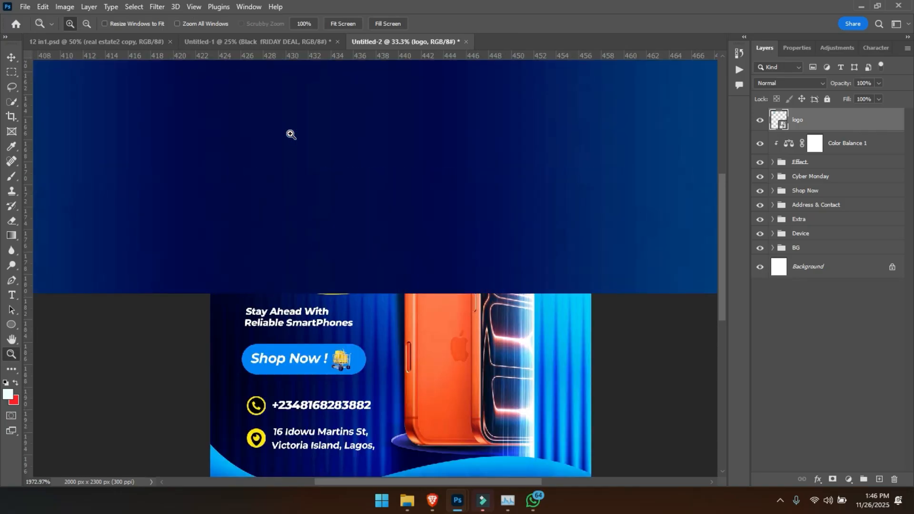
key("ctrl+minus")
key("ctrl+minus")
key("ctrl+minus")
key("ctrl+minus")
key("ctrl+minus")
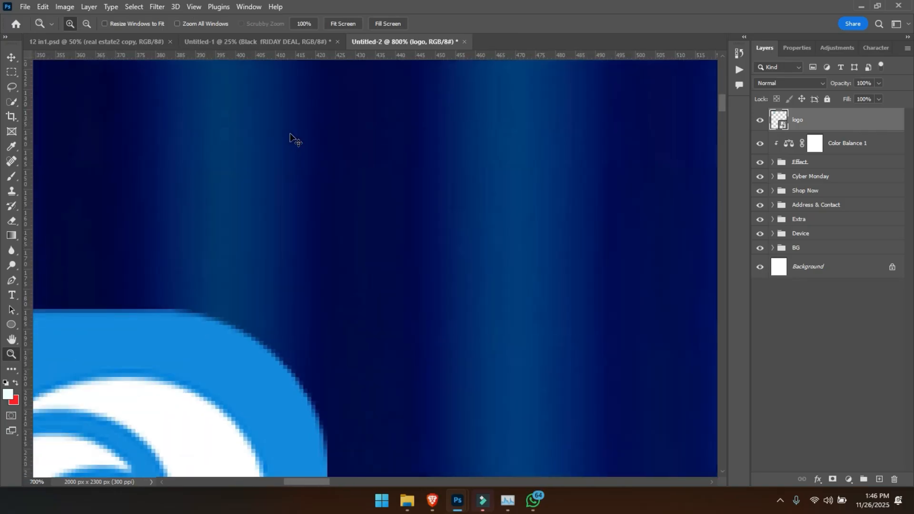
key("ctrl+minus")
key("ctrl+minus")
key("ctrl+minus")
key("ctrl+minus")
key("ctrl+minus")
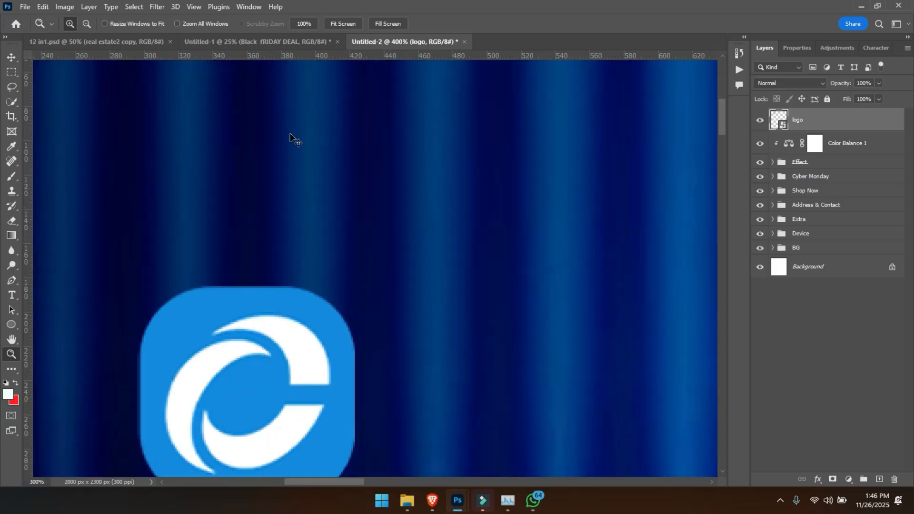
key("ctrl+minus")
key("ctrl+minus")
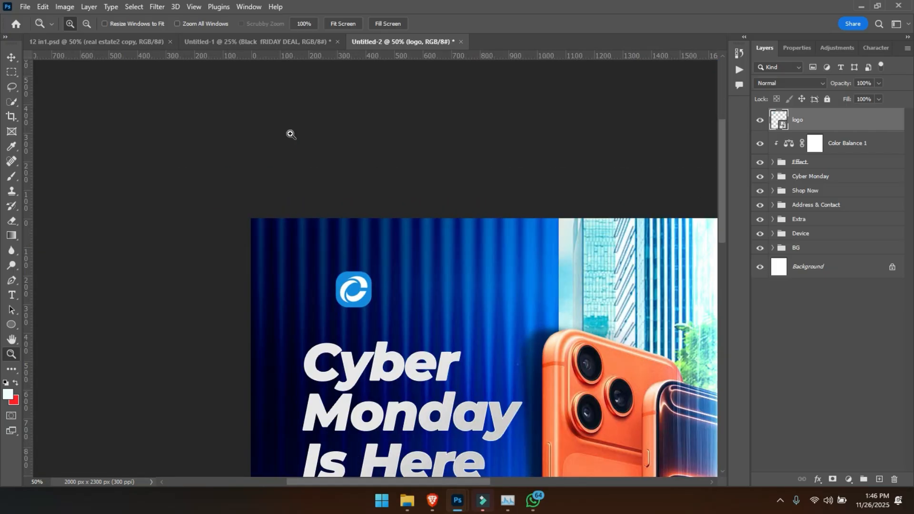
key("v")
left_click_drag(395, 366, 431, 295)
key("ctrl+z")
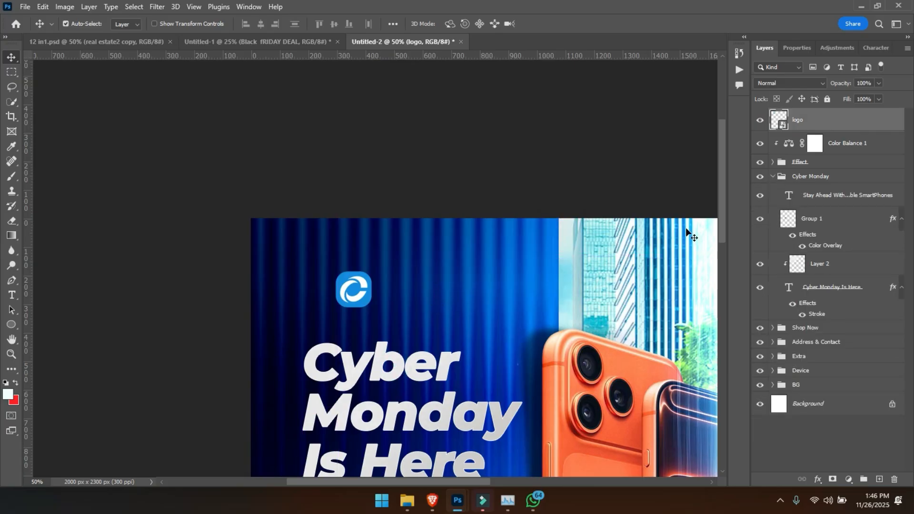
- Add the text "Techsight Store" on two lines to the right of the logo
key("t")
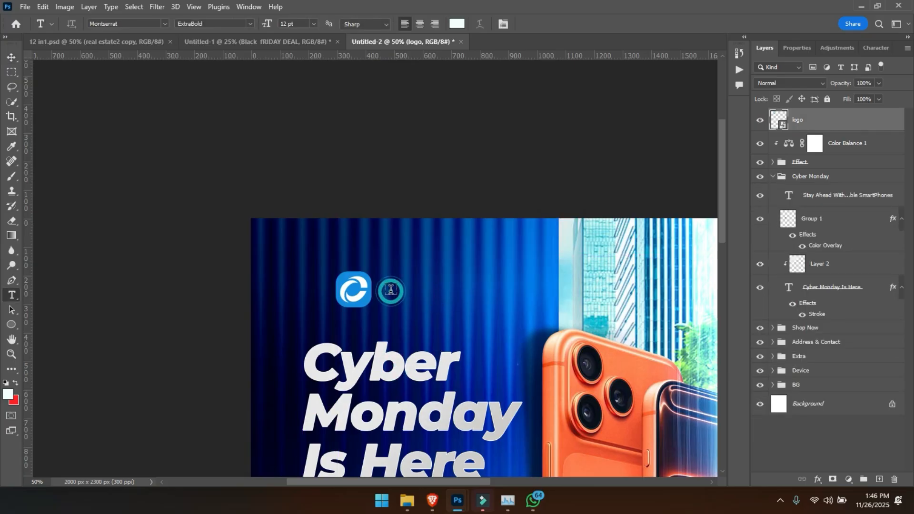
left_click(390, 287)
type("Techsight")
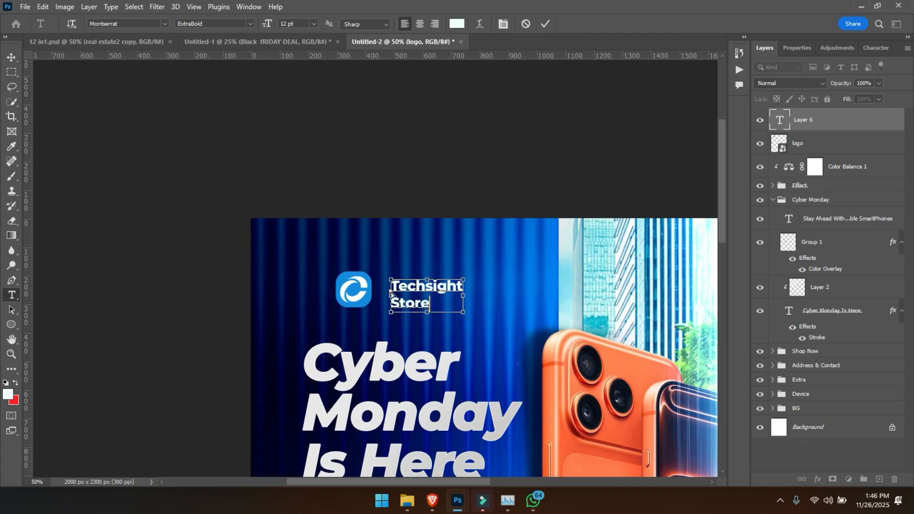
- Set the whole store name to Montserrat SemiBold with 11 pt leading and commit the text
key("ctrl+a")
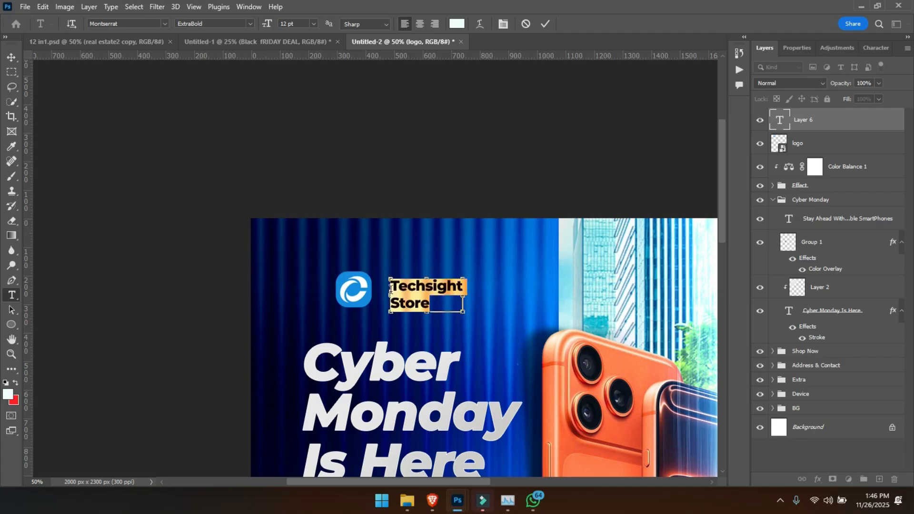
left_click(251, 24)
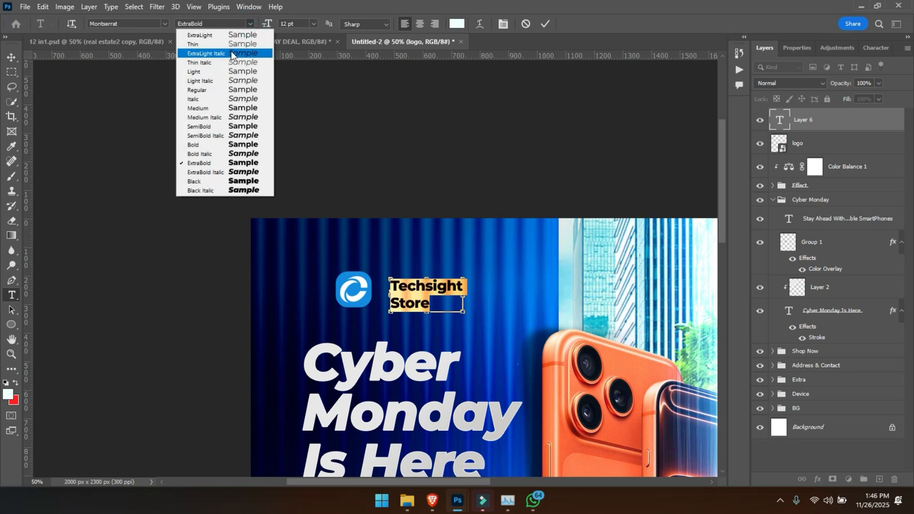
left_click(217, 89)
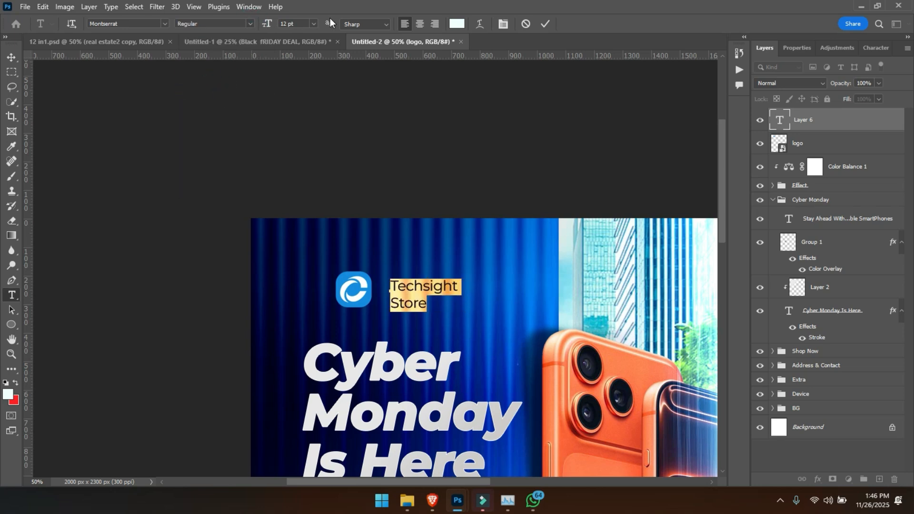
left_click(251, 23)
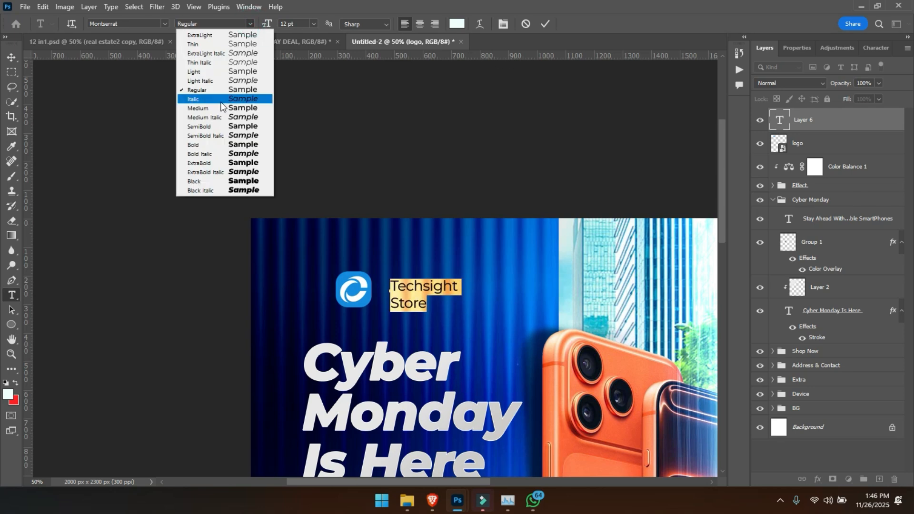
left_click(214, 126)
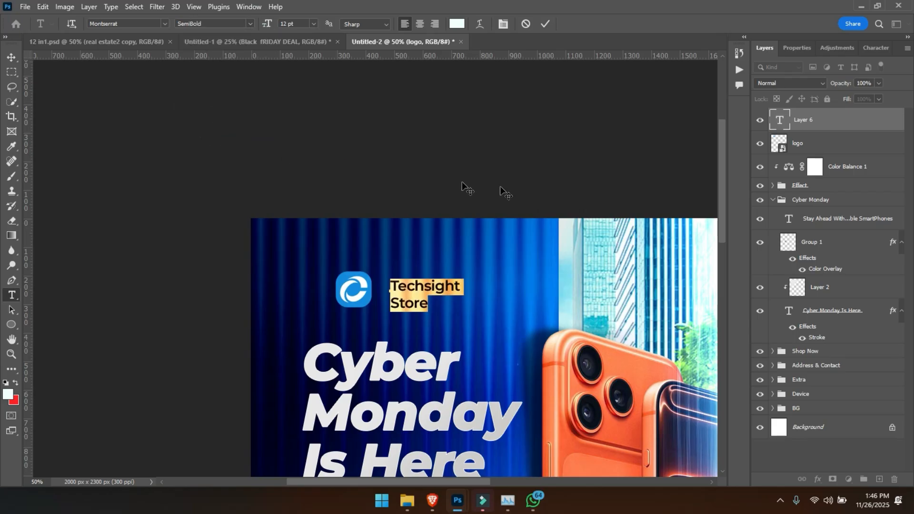
left_click(792, 48)
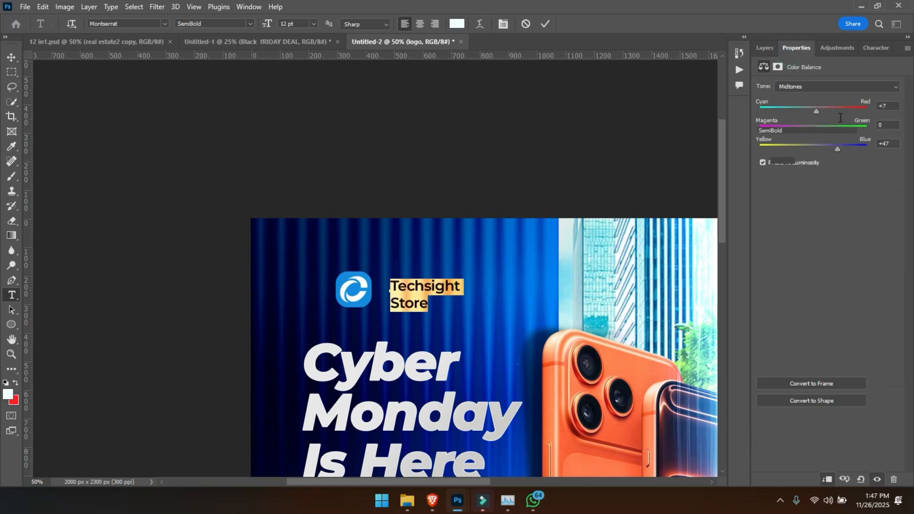
left_click_drag(822, 149, 820, 148)
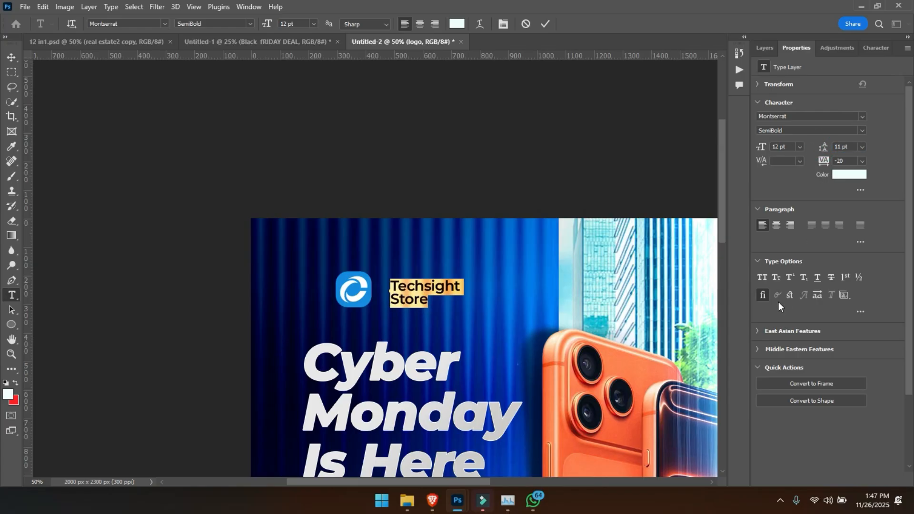
left_click(547, 25)
- Scale the store name down to about 9.13 pt and move it closer to the logo, vertically centred on it
left_click(13, 57)
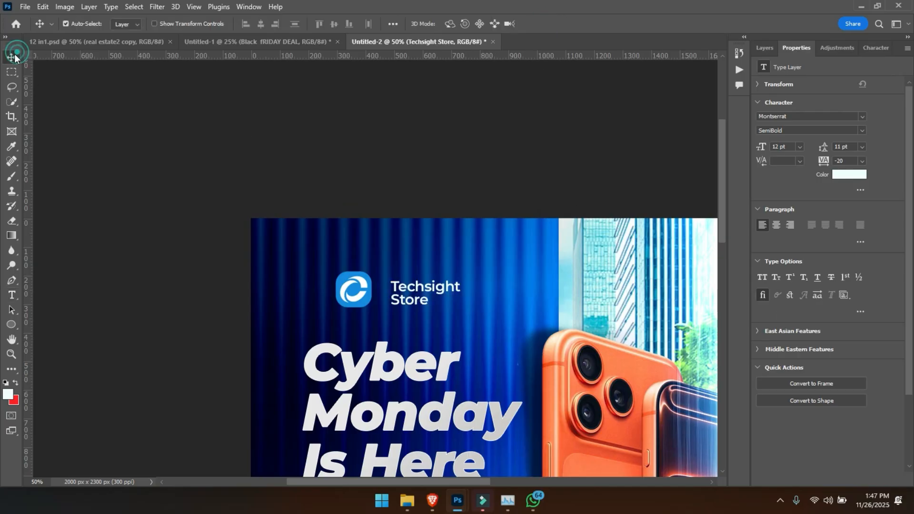
key("ctrl+t")
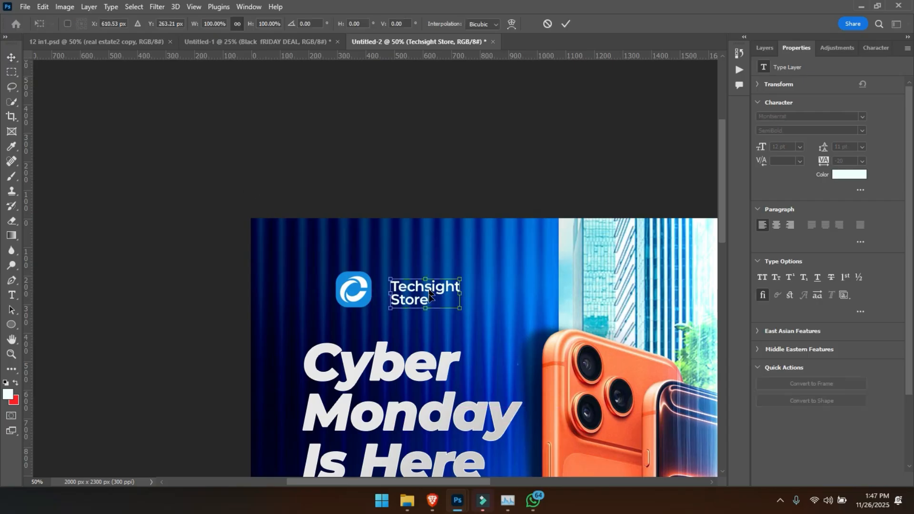
mouse_move(420, 298)
left_mouse_down()
mouse_move(408, 293)
mouse_move(436, 286)
mouse_move(446, 293)
mouse_move(433, 287)
left_mouse_up()
key("Return")
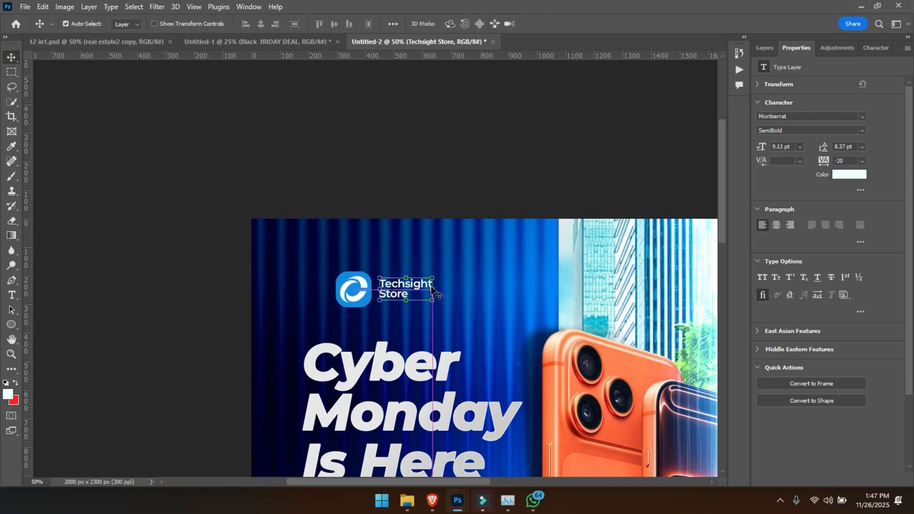
- Enlarge the store name to about 140% so its size is about 12.77 pt
key("ctrl+0")
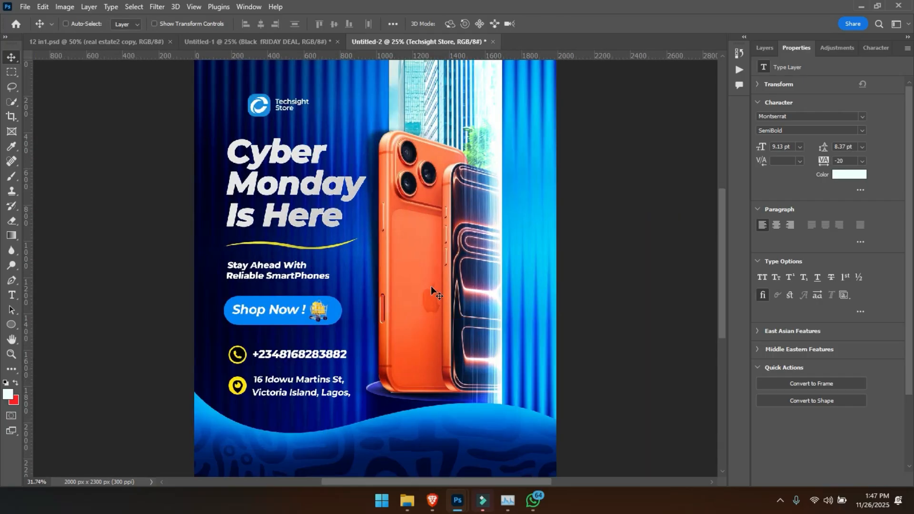
key("ctrl+t")
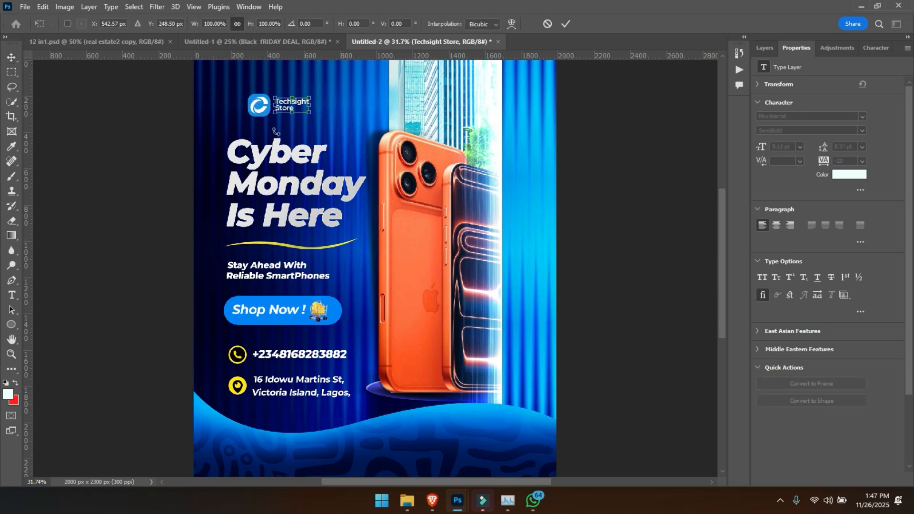
left_click_drag(309, 114, 324, 120)
key("Return")
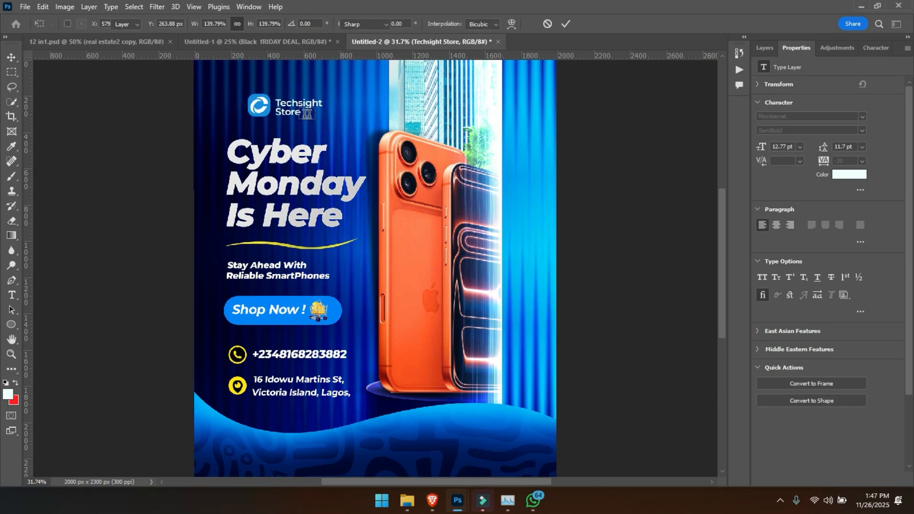
- Replace the store name beside the logo with "Logo Here" on two lines
key("t")
left_click(298, 112)
key("ctrl+a")
type("Lo")
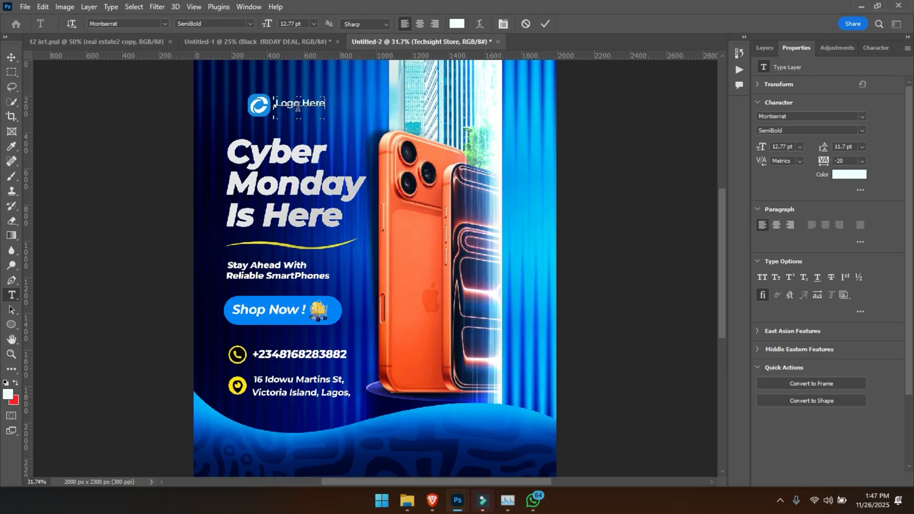
type("go Here")
left_click(303, 103)
key("Return")
key("ctrl+Return")
- Nudge the two-line text beside the logo slightly upward to centre it vertically on the logo
key("v")
key("Up")
key("Up")
key("Up")
key("Up")
key("Up")
key("Up")
key("Up")
key("Up")
key("Up")
key("Up")
key("Up")
key("Up")
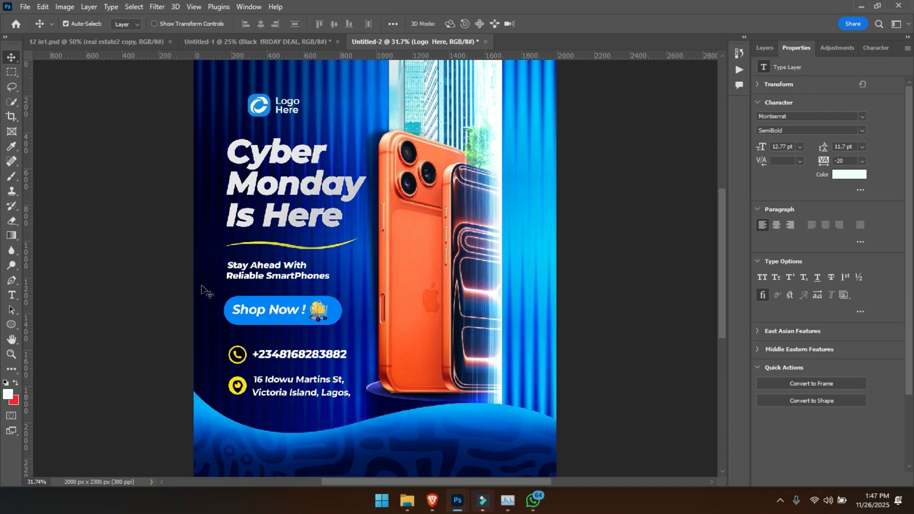
- Change the text beside the logo to "Brand Name" on two lines
key("t")
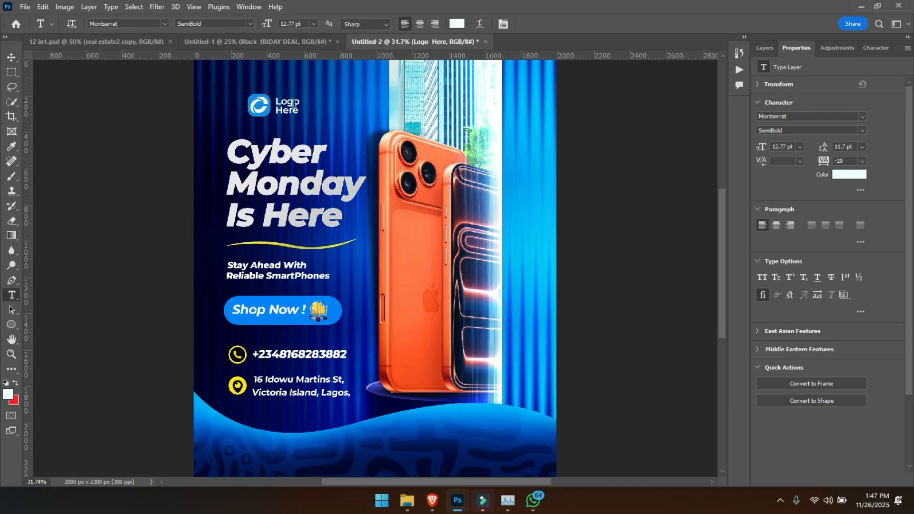
left_click(272, 103)
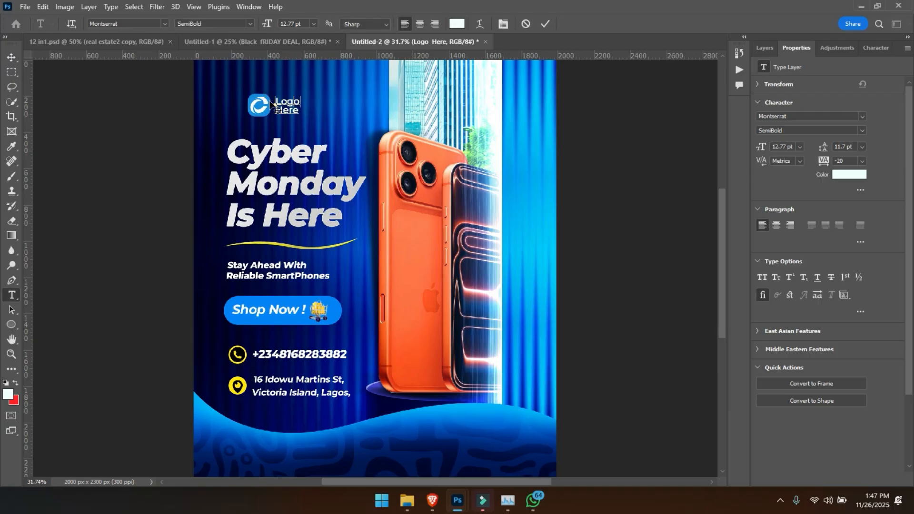
key("ctrl+a")
type("Brand Name")
key("ctrl+Return")
key("v")
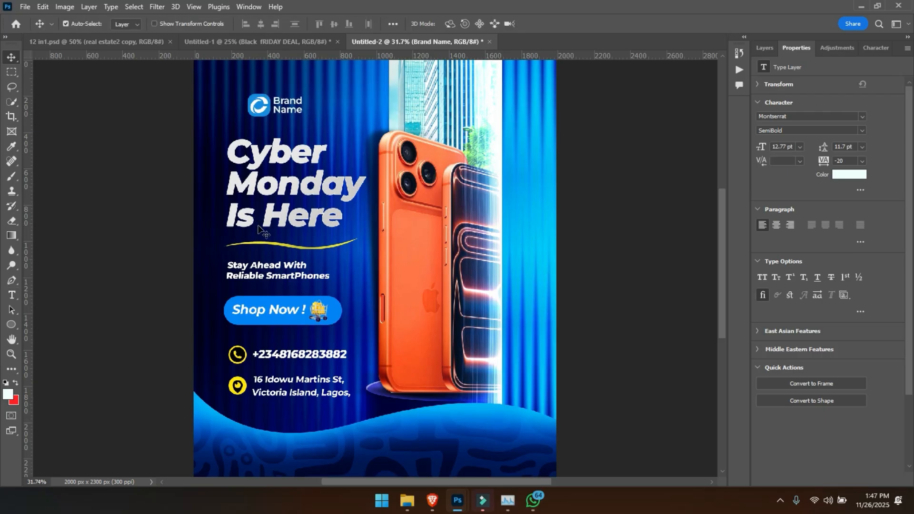
- Stretch Layer 1 of the Extra group vertically so it extends well past the canvas at top and bottom
key("ctrl+minus")
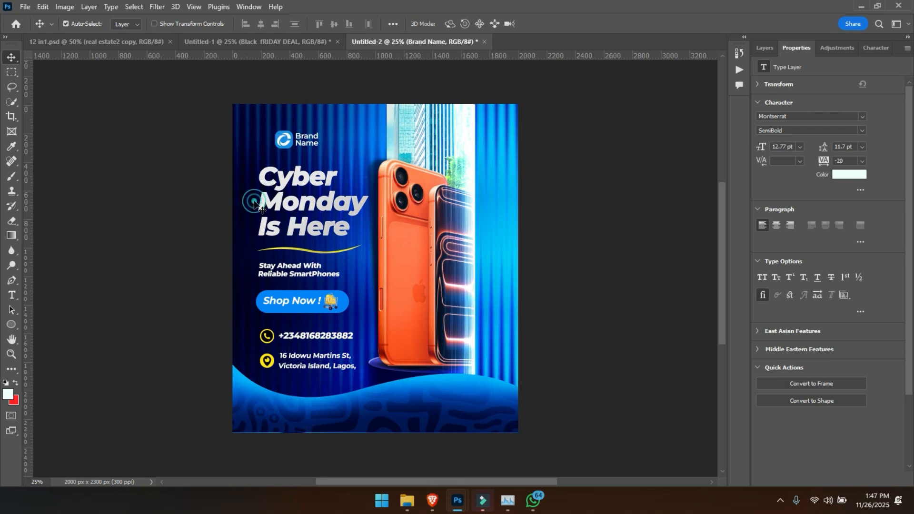
left_click(436, 238)
left_click(763, 48)
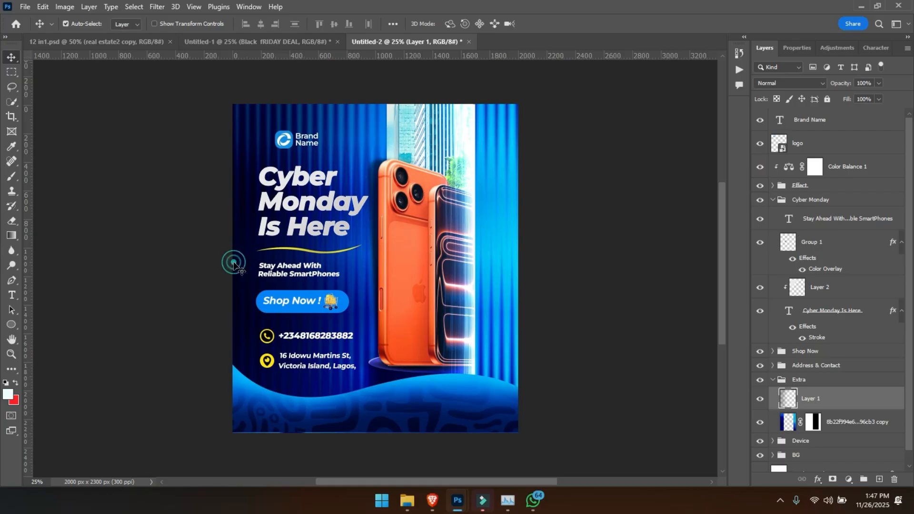
key("ctrl+t")
key("ctrl+minus")
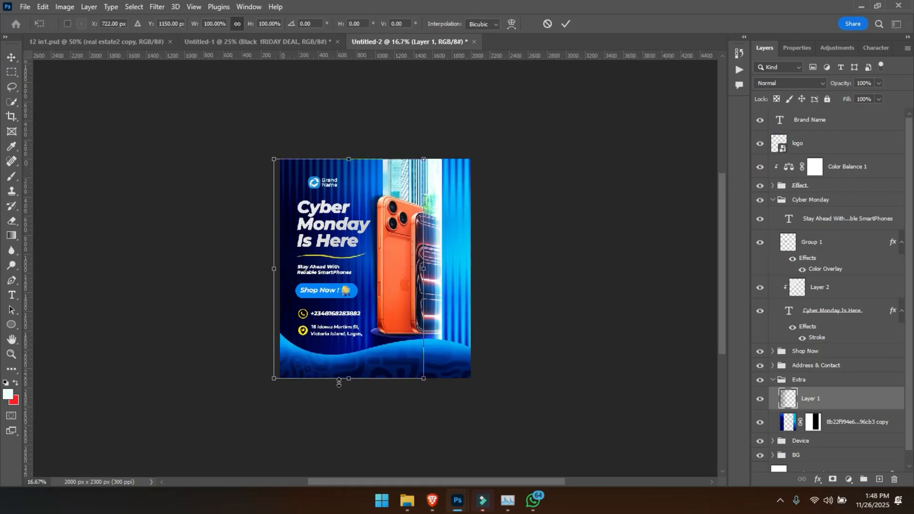
left_click_drag(344, 385, 344, 456)
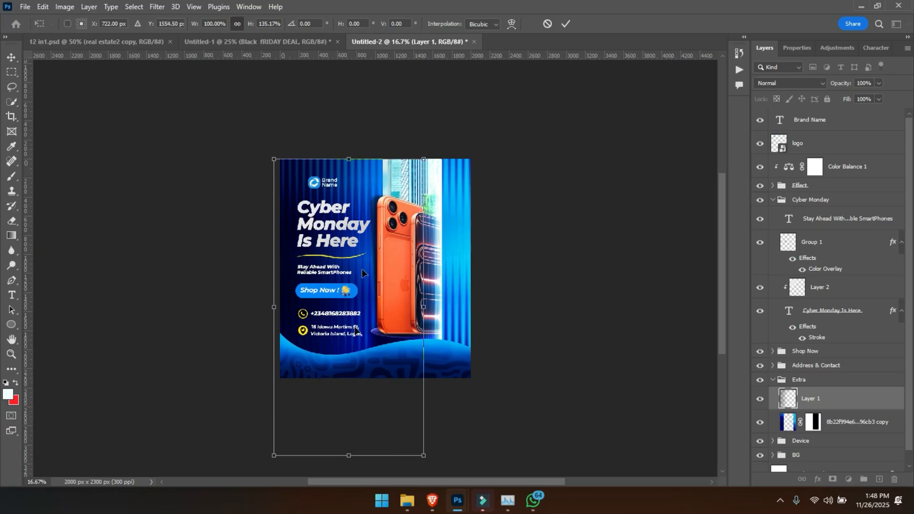
left_click_drag(352, 163, 353, 62)
key("Return")
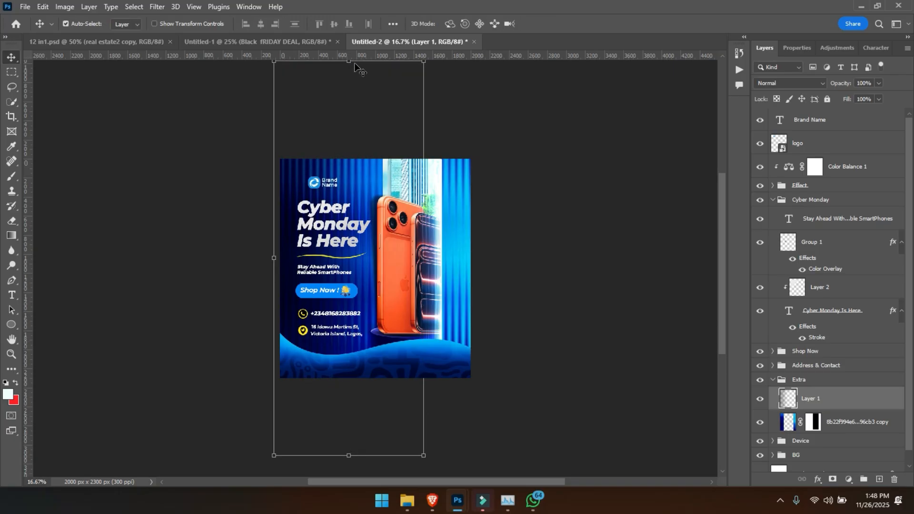
- Shift the stretched Layer 1 slightly and reduce its opacity to 87%
key("ctrl+plus")
key("ctrl+t")
mouse_move(295, 212)
left_mouse_down()
mouse_move(309, 213)
mouse_move(296, 217)
left_mouse_up()
key("Return")
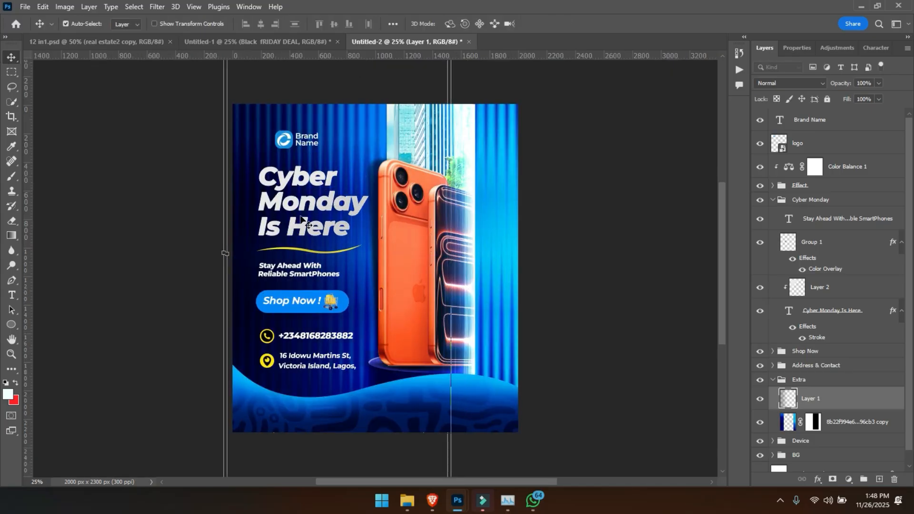
left_click_drag(840, 90, 834, 90)
- Paint sampled dark navy shading on Layer 1 between the text and the phones, lowering the brush flow to 19%
key("b")
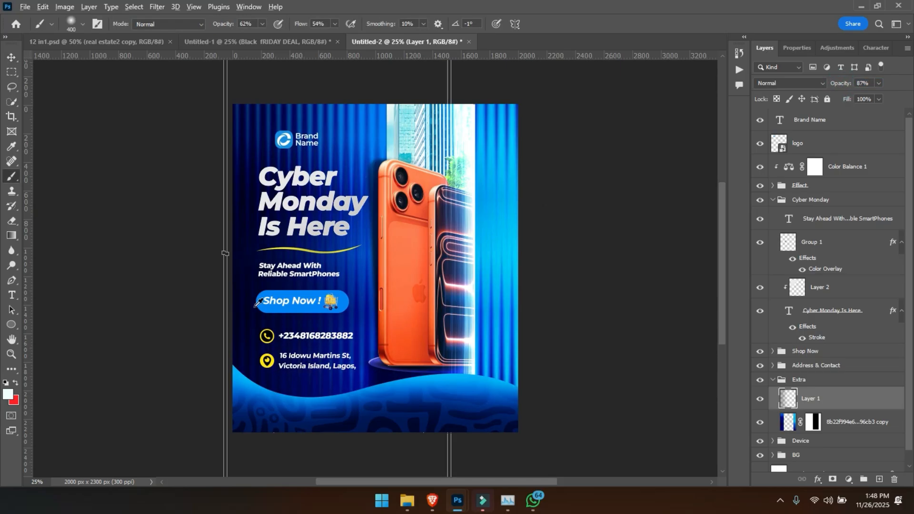
left_click(239, 269, "alt")
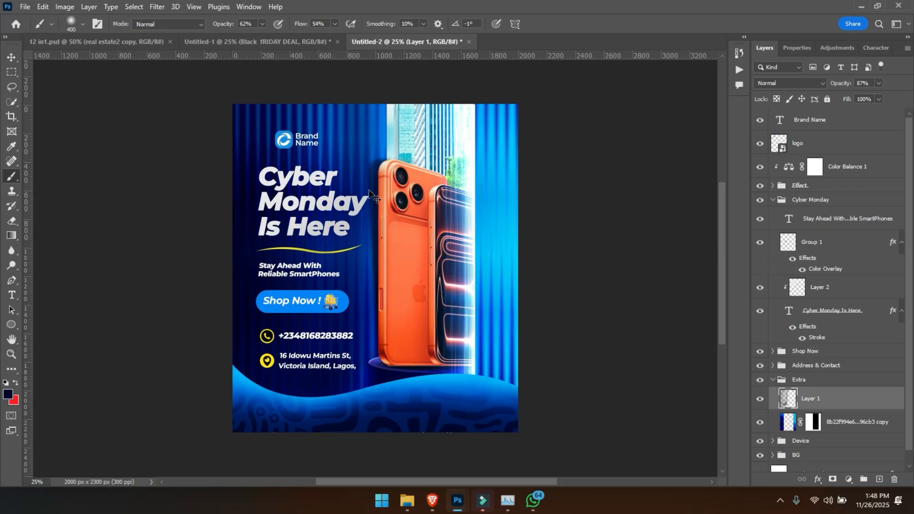
mouse_move(367, 196)
left_mouse_down()
mouse_move(348, 203)
mouse_move(339, 433)
left_mouse_up()
left_click_drag(304, 21, 287, 21)
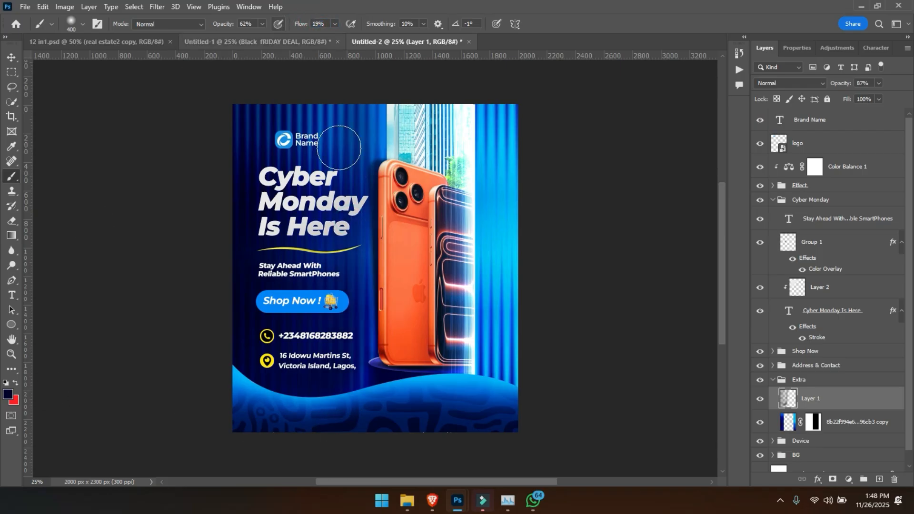
left_click_drag(367, 195, 357, 395)
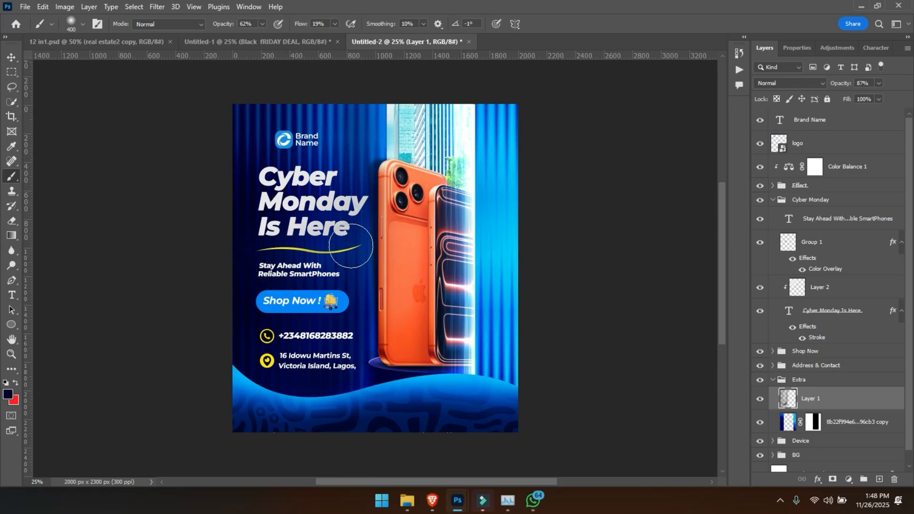
- Switch to the Eraser tool and reduce its brush size
key("ctrl+plus")
key("e")
key("bracketleft")
key("bracketleft")
key("bracketleft")
key("bracketleft")
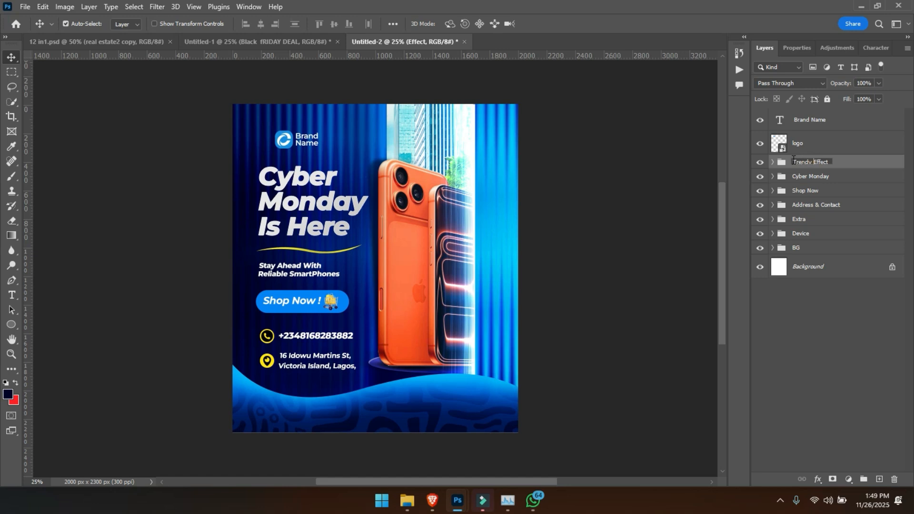
- Group the Brand Name and logo layers and name the group "Brand Info"
left_click(815, 122)
left_click(817, 144)
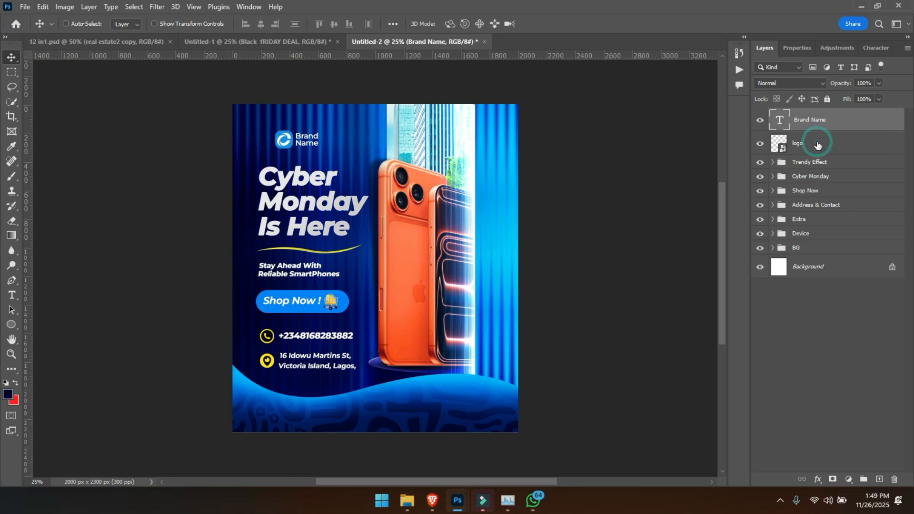
key("ctrl+g")
double_click(810, 115)
type("Brand Inf")
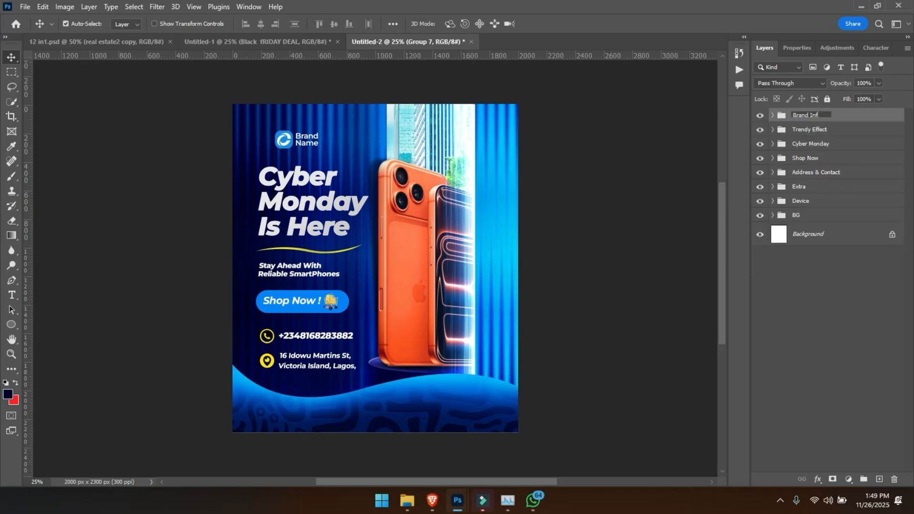
type("o")
key("Return")
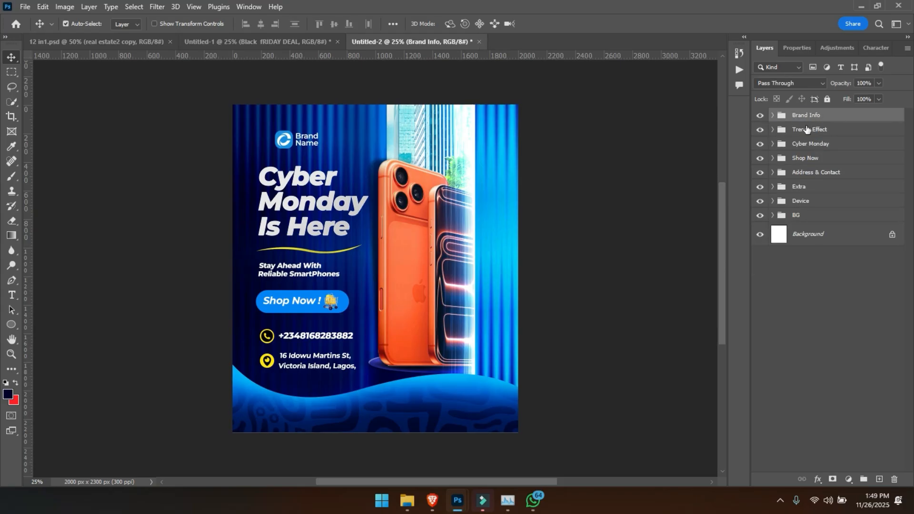
- Unlock and delete the white Background layer, and stamp all visible layers into a new layer above the Brand Info group
left_click(881, 232)
key("Delete")
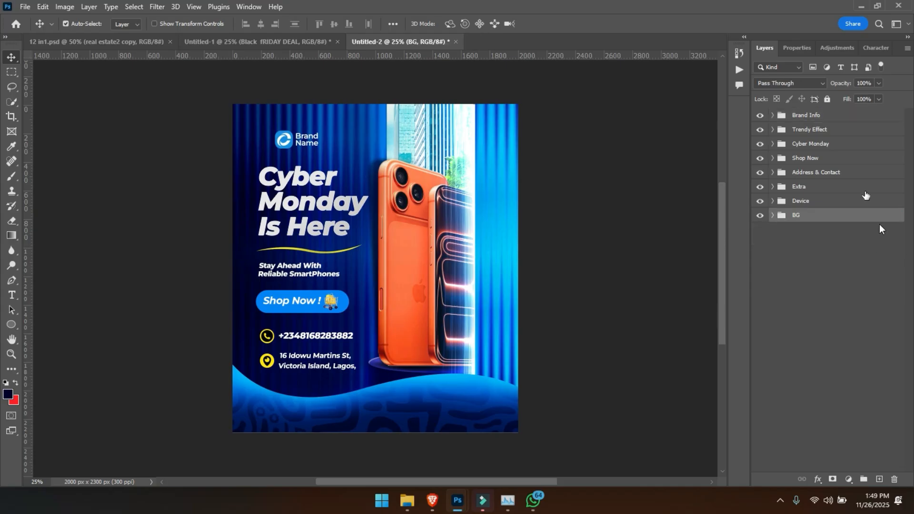
left_click(818, 117)
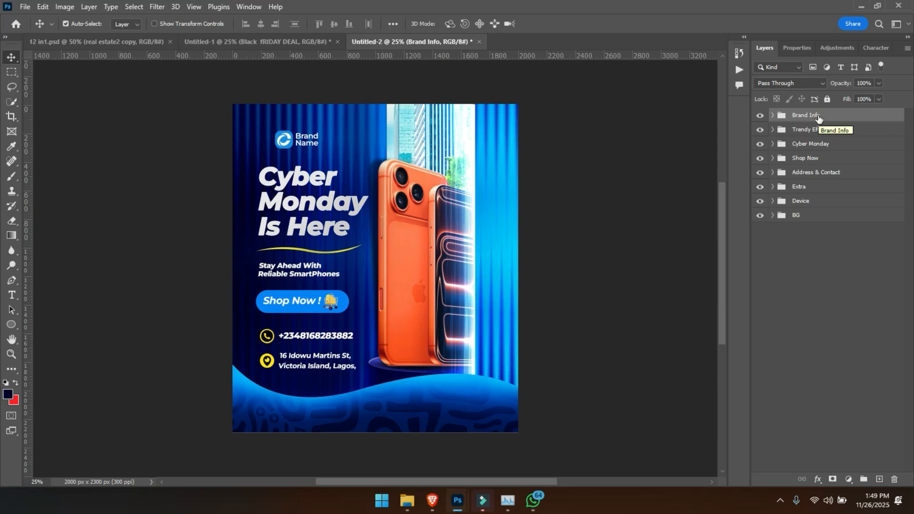
key("ctrl")
key("ctrl+alt+shift+e")
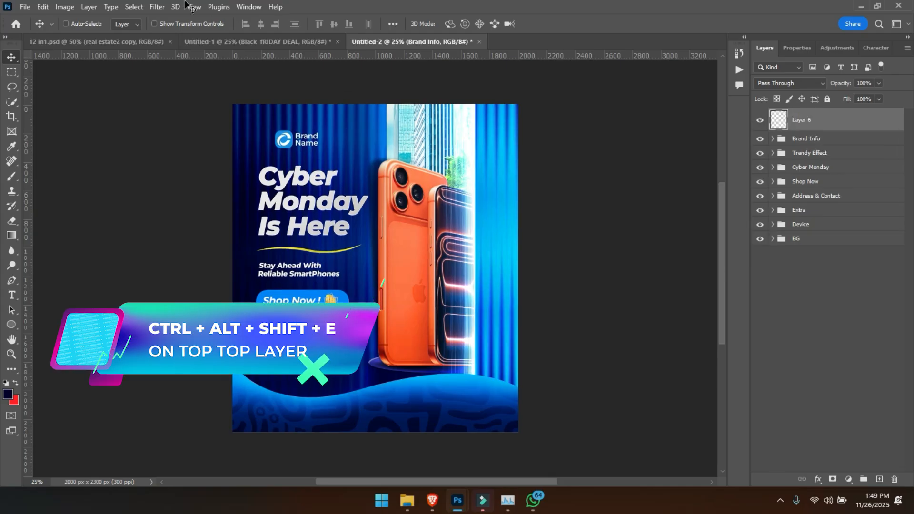
key("ctrl+shift+bracketleft")
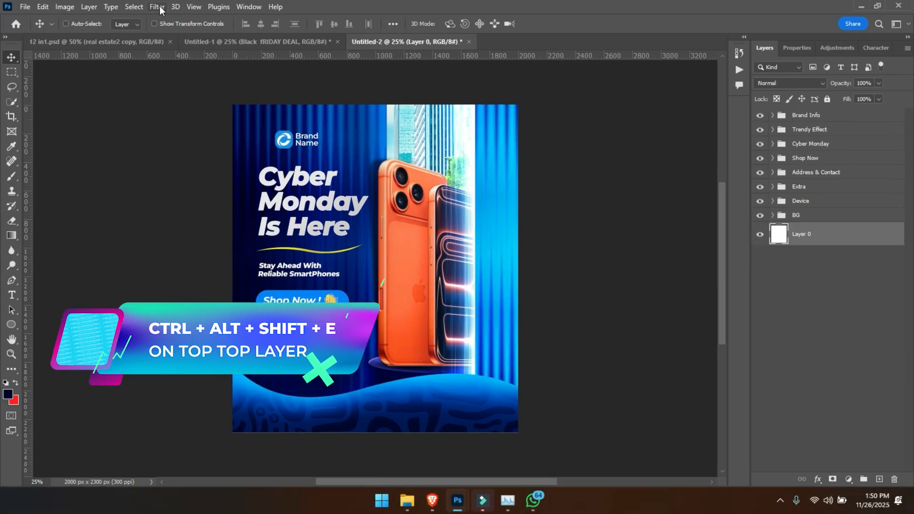
key("Delete")
key("ctrl+alt+shift+e")
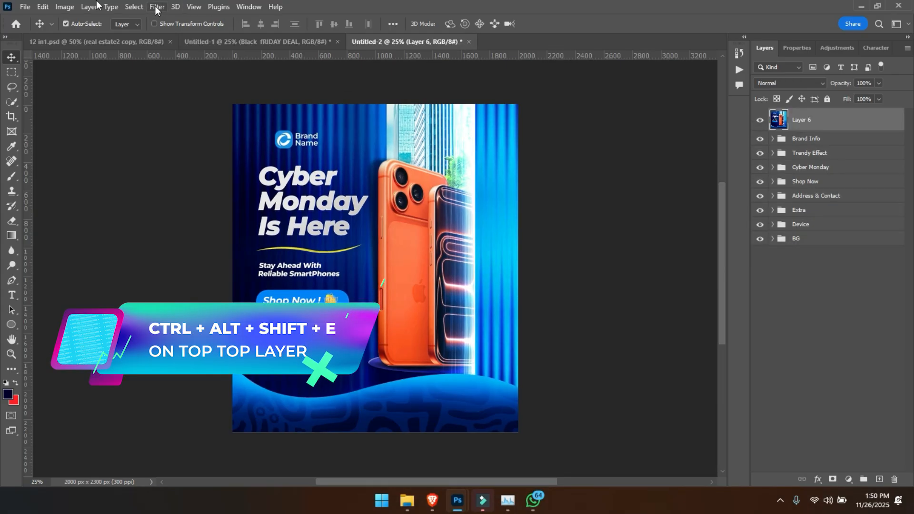
- Open the Camera Raw Filter on the stamped layer and set Contrast to +7 and Temperature to -7
left_click(158, 6)
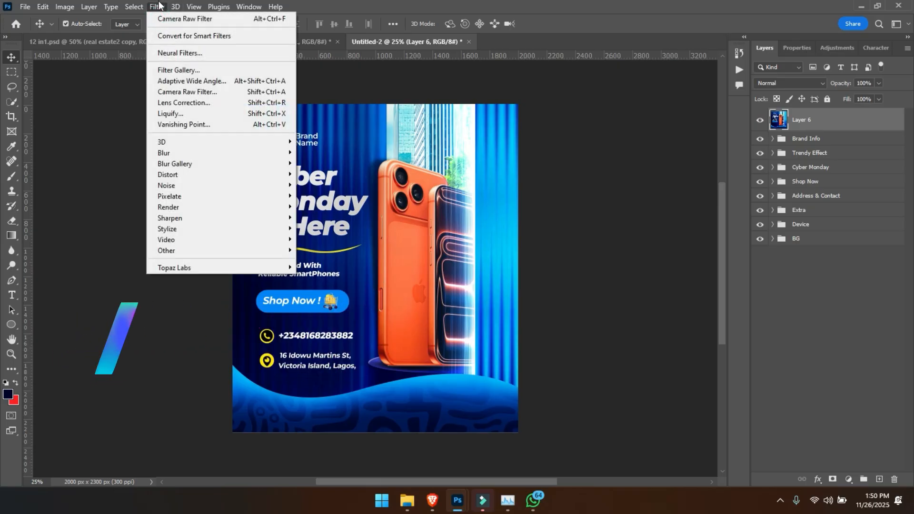
left_click(184, 93)
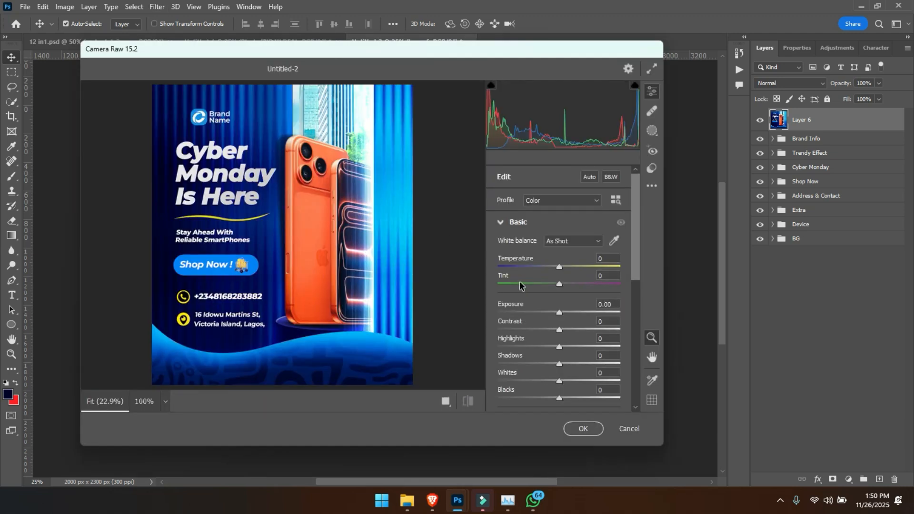
left_click_drag(561, 328, 565, 331)
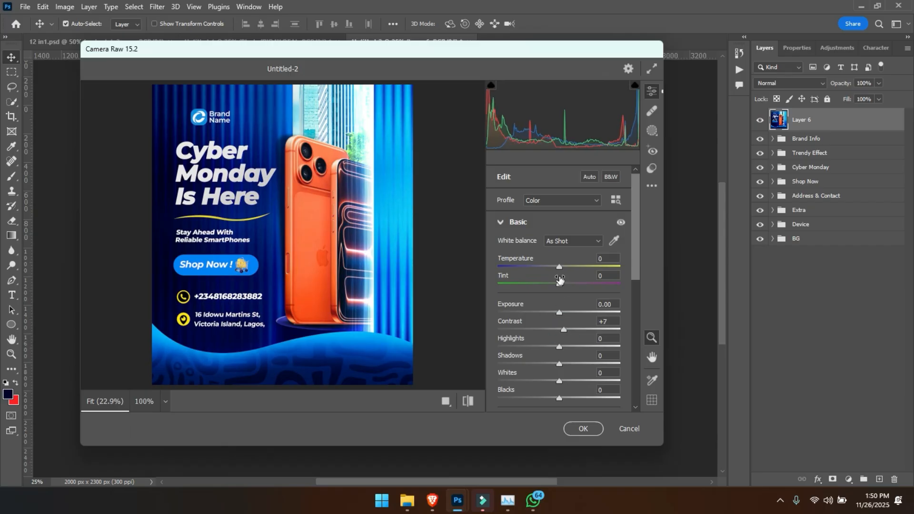
left_click_drag(559, 269, 550, 271)
left_click_drag(553, 270, 555, 267)
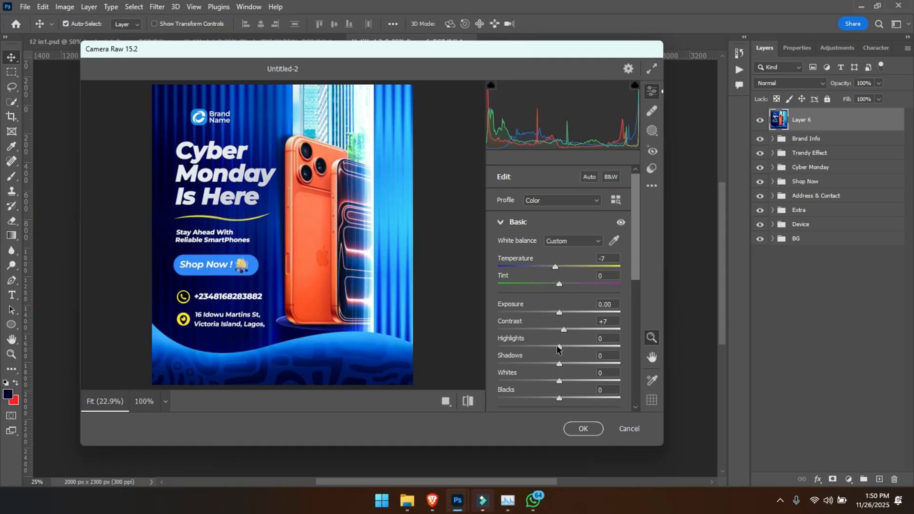
- Set Shadows to +11, Whites to +15, Texture to +24 and Clarity to +12 in Camera Raw
left_click_drag(560, 365, 569, 382)
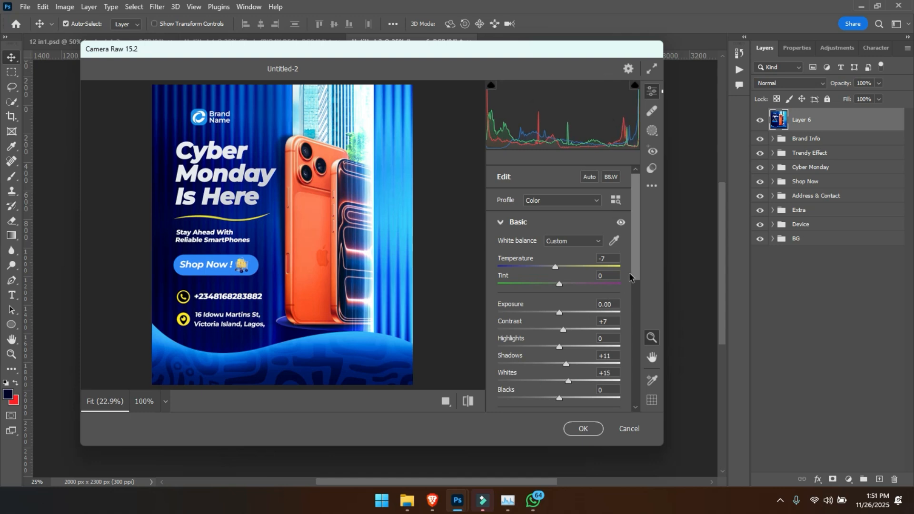
left_click_drag(634, 265, 637, 316)
left_click_drag(559, 315, 567, 333)
- Add a small amount of sharpening in Camera Raw's Detail settings
scroll(639, 296, "down", 3)
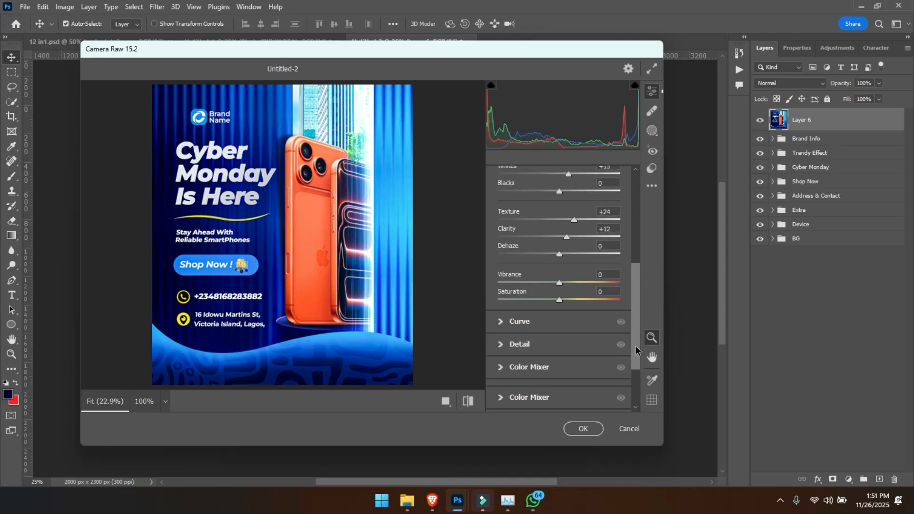
left_click(552, 312)
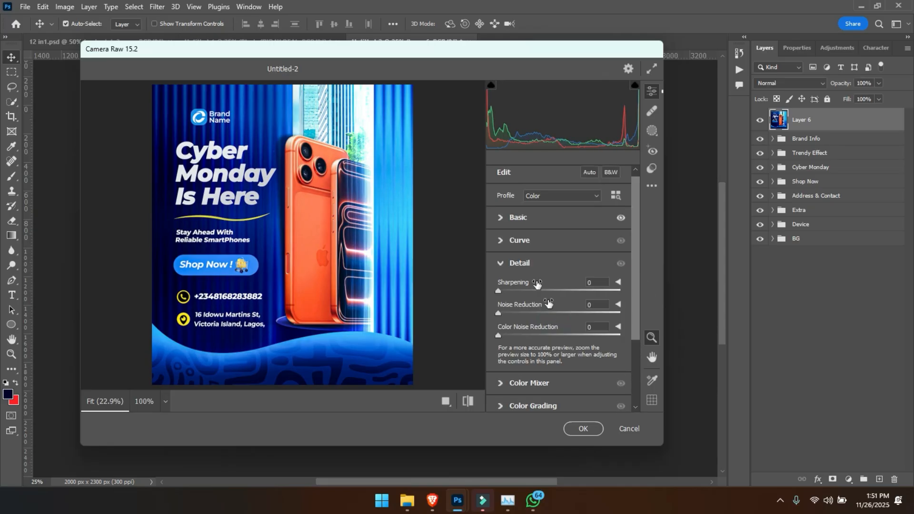
left_click_drag(499, 291, 518, 291)
left_click(500, 263)
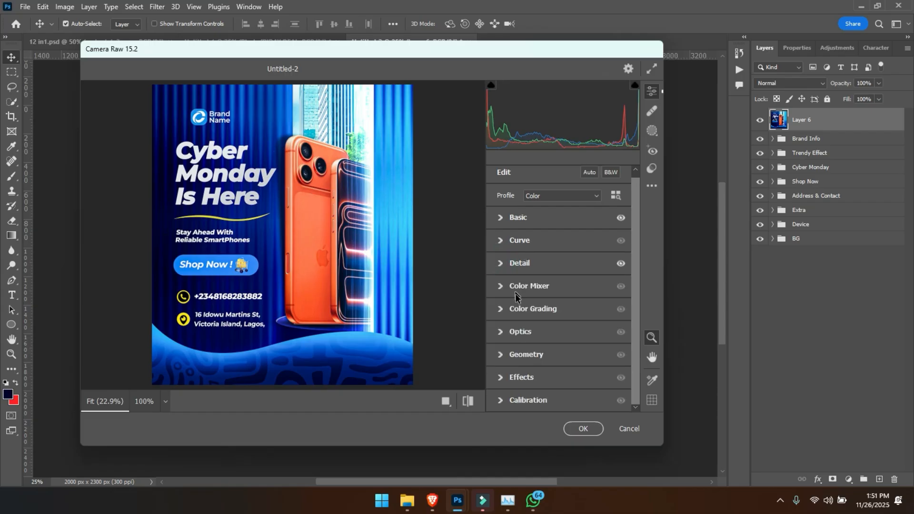
- Set the Oranges hue to -21 and the Oranges saturation to +10 in Camera Raw's Color Mixer
left_click(524, 310)
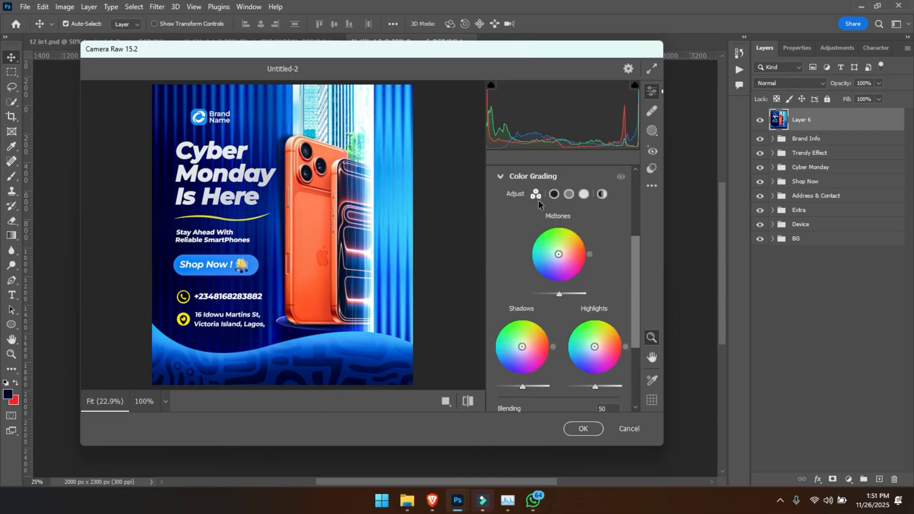
left_click(526, 178)
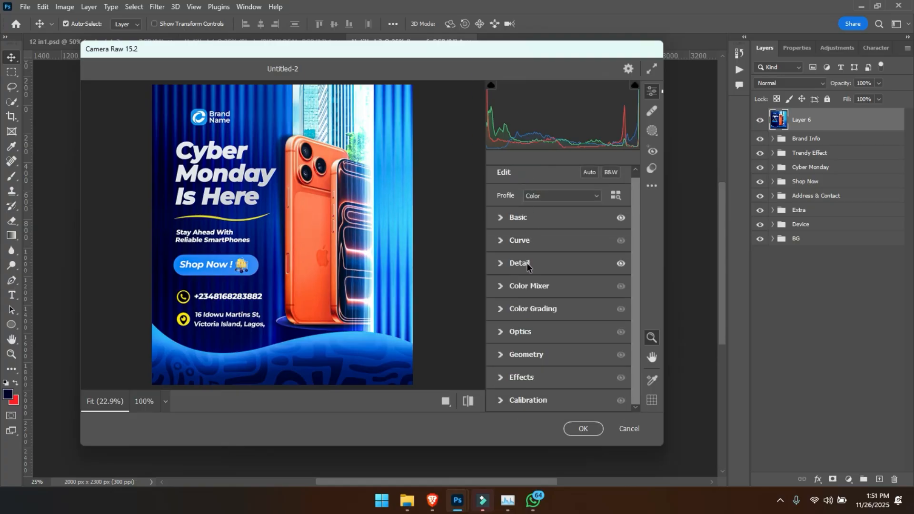
left_click(526, 288)
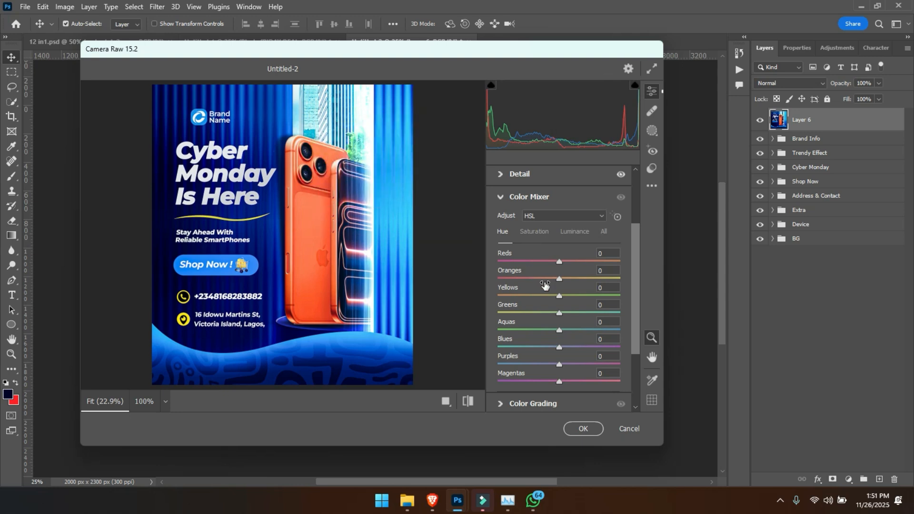
mouse_move(545, 281)
left_mouse_down()
mouse_move(580, 286)
mouse_move(546, 282)
left_mouse_up()
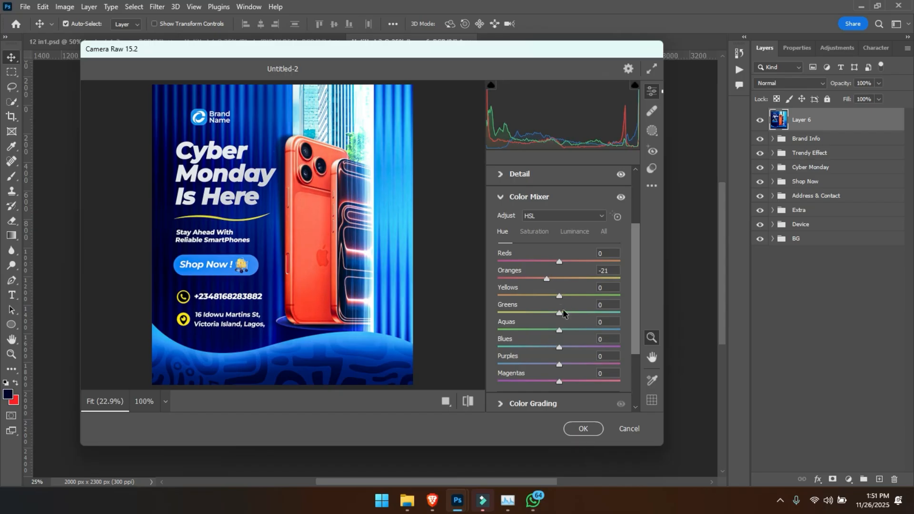
mouse_move(559, 349)
left_mouse_down()
mouse_move(566, 348)
mouse_move(559, 348)
left_mouse_up()
double_click(558, 348)
left_click(537, 230)
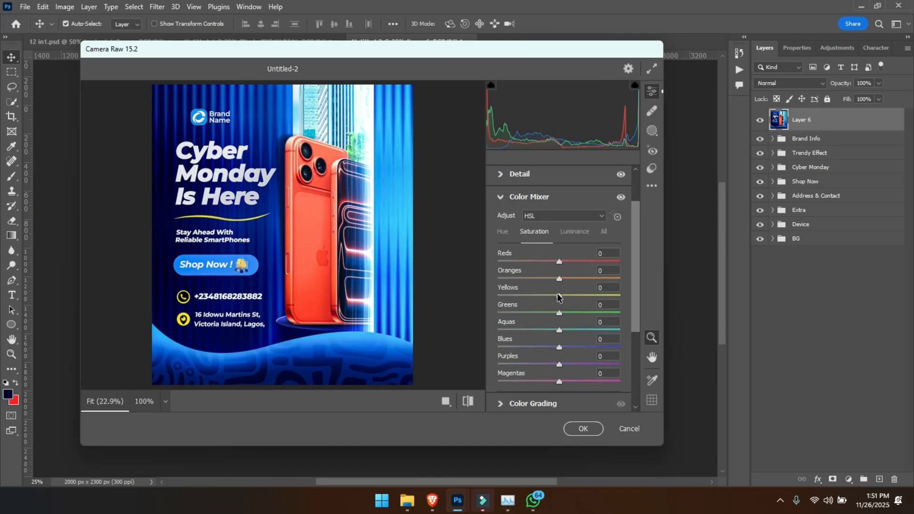
left_click_drag(559, 280, 566, 275)
- Compare the grade with the default settings, then apply the Camera Raw filter and check the stamped layer's before and after on the flyer
left_click(469, 402)
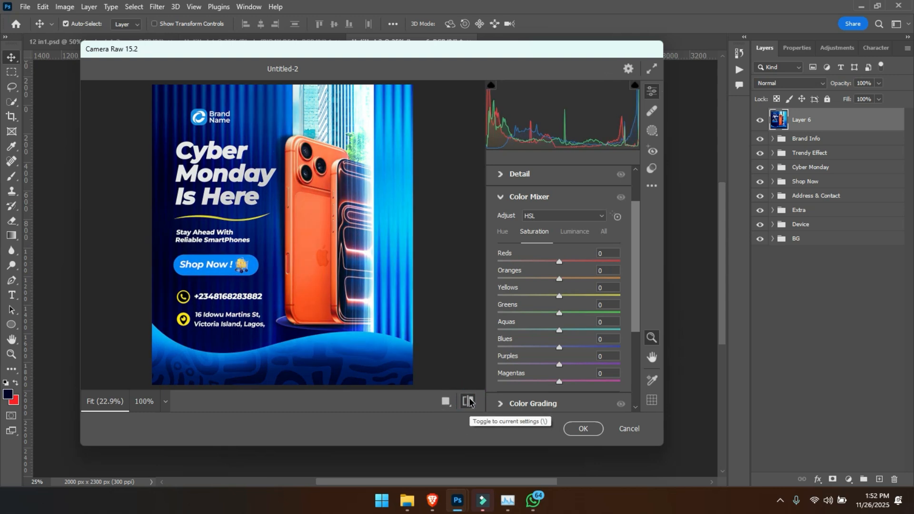
left_click(470, 402)
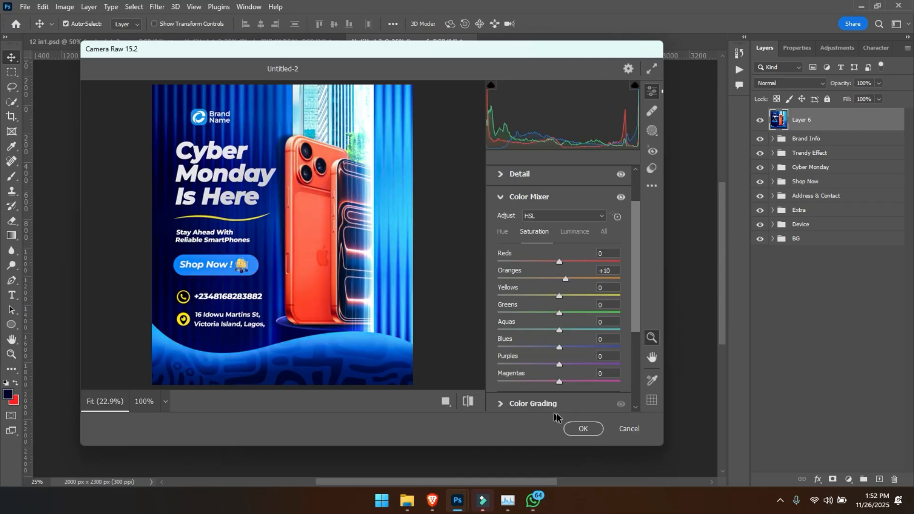
left_click(580, 428)
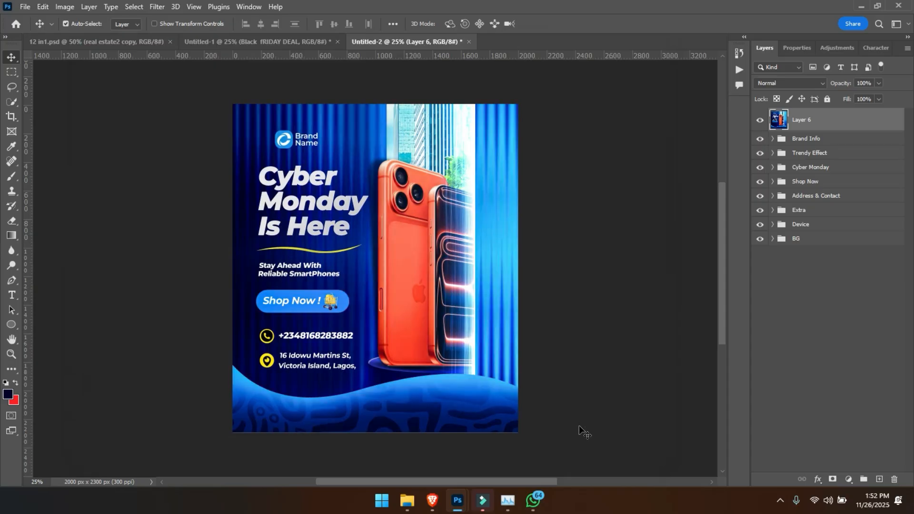
left_click(762, 121)
left_click(763, 122)
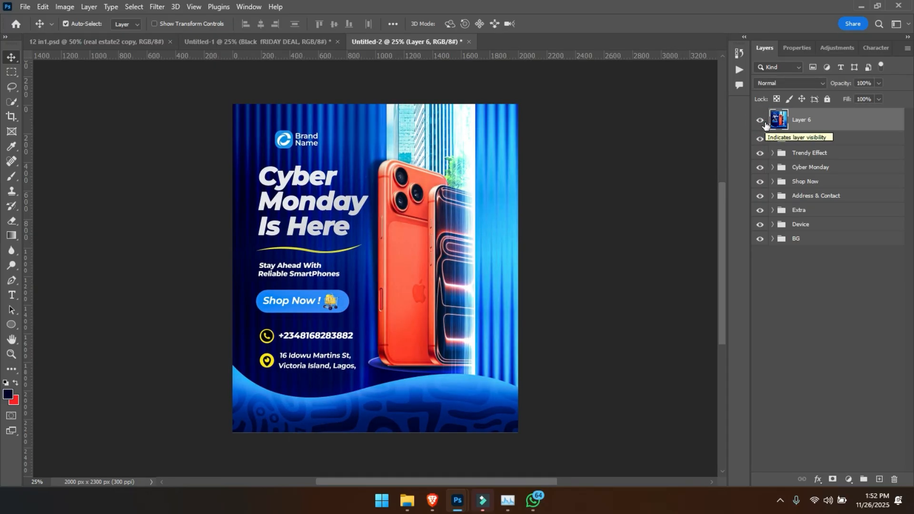